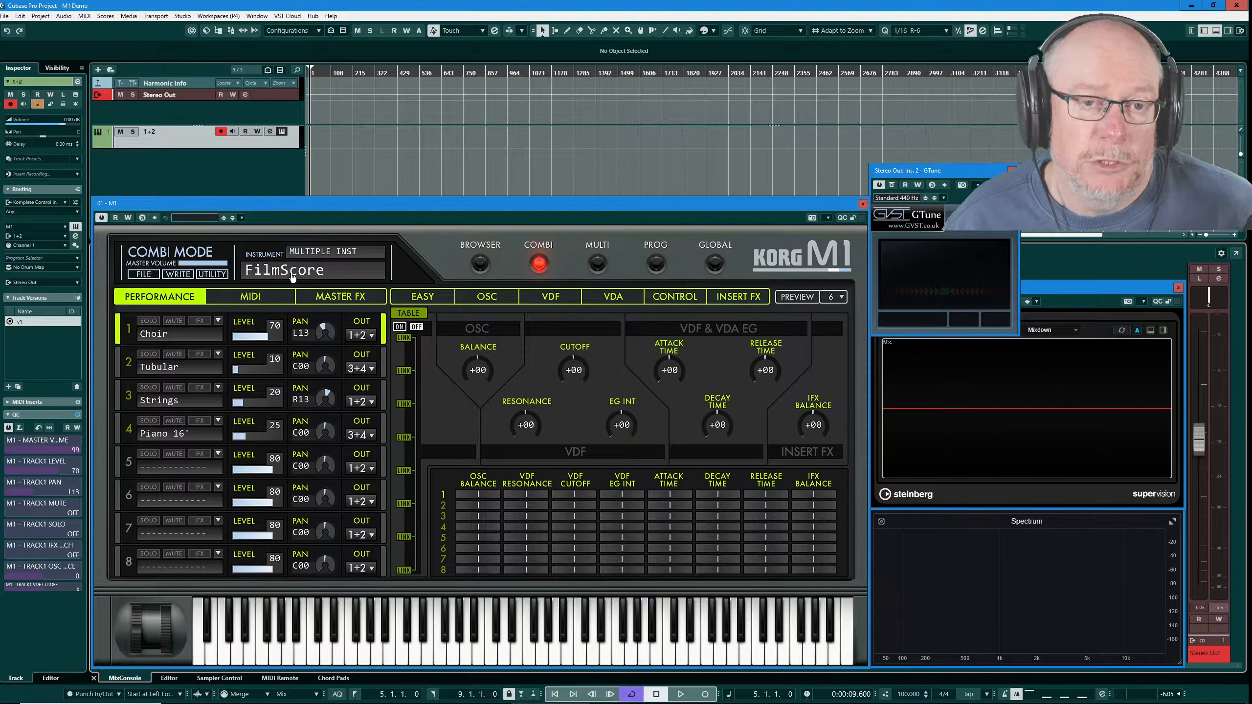
Reload the M01 00 FilmScore combi from the preset browser's CARD list
{"action": "left_click", "coordinate": [481, 265]}
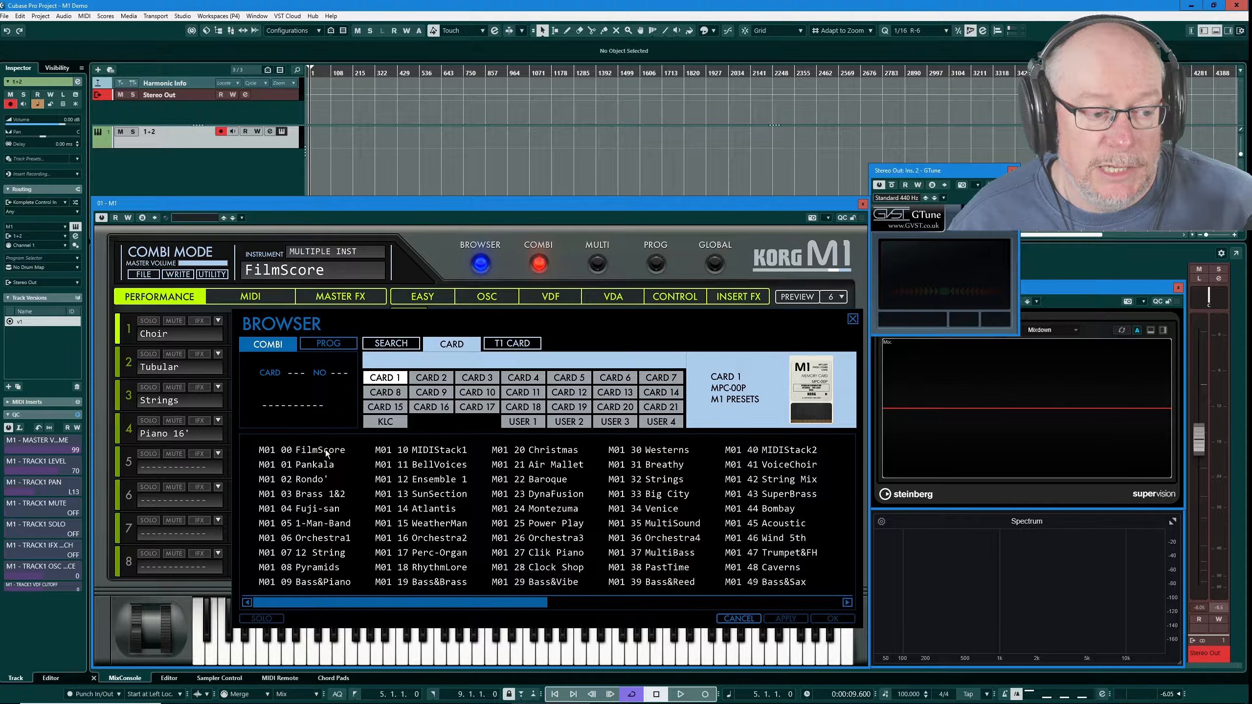
{"action": "double_click", "coordinate": [309, 451]}
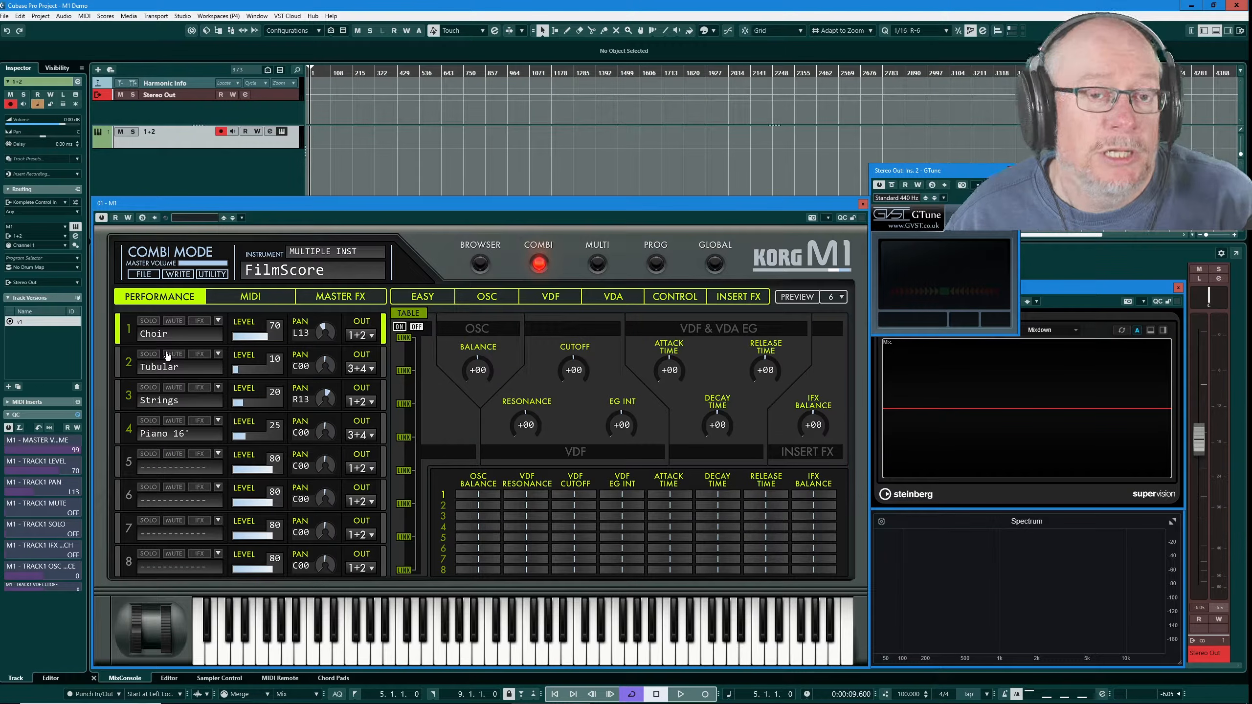
Solo the Choir, Tubular and Piano 16' parts in turn, then switch on Choir's insert effect
{"action": "left_click", "coordinate": [147, 322]}
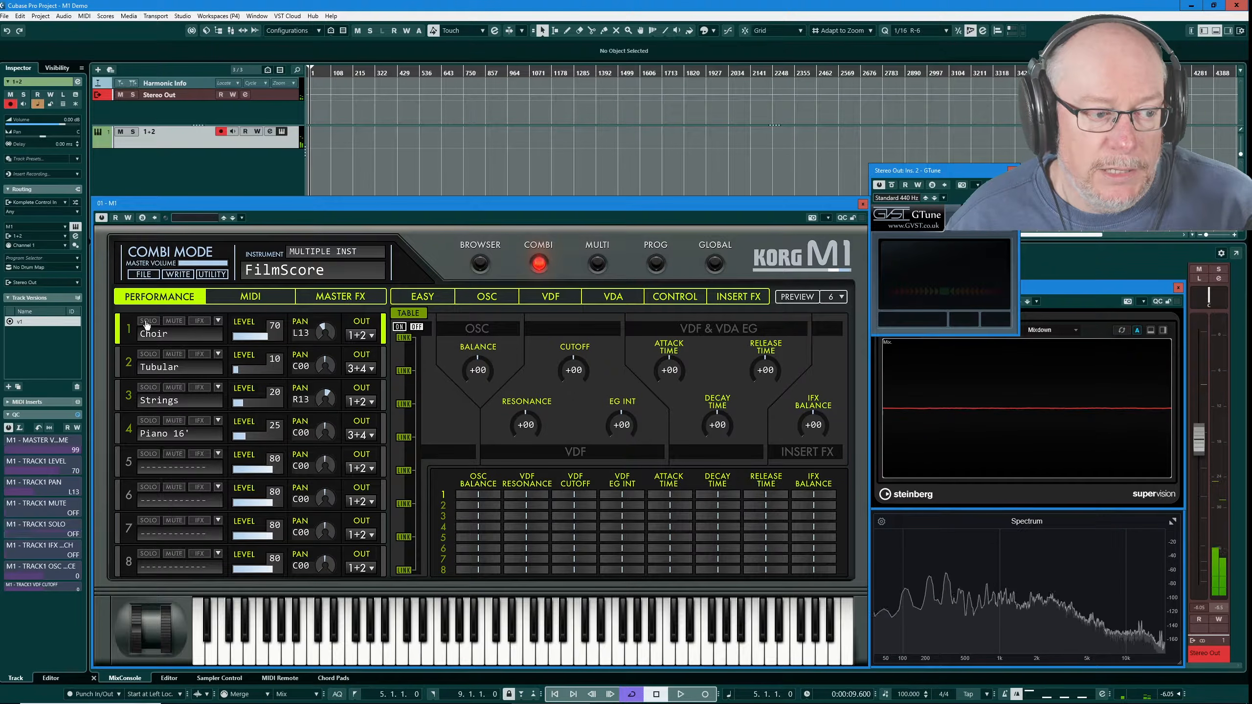
{"action": "left_click", "coordinate": [149, 354]}
{"action": "left_click", "coordinate": [148, 354]}
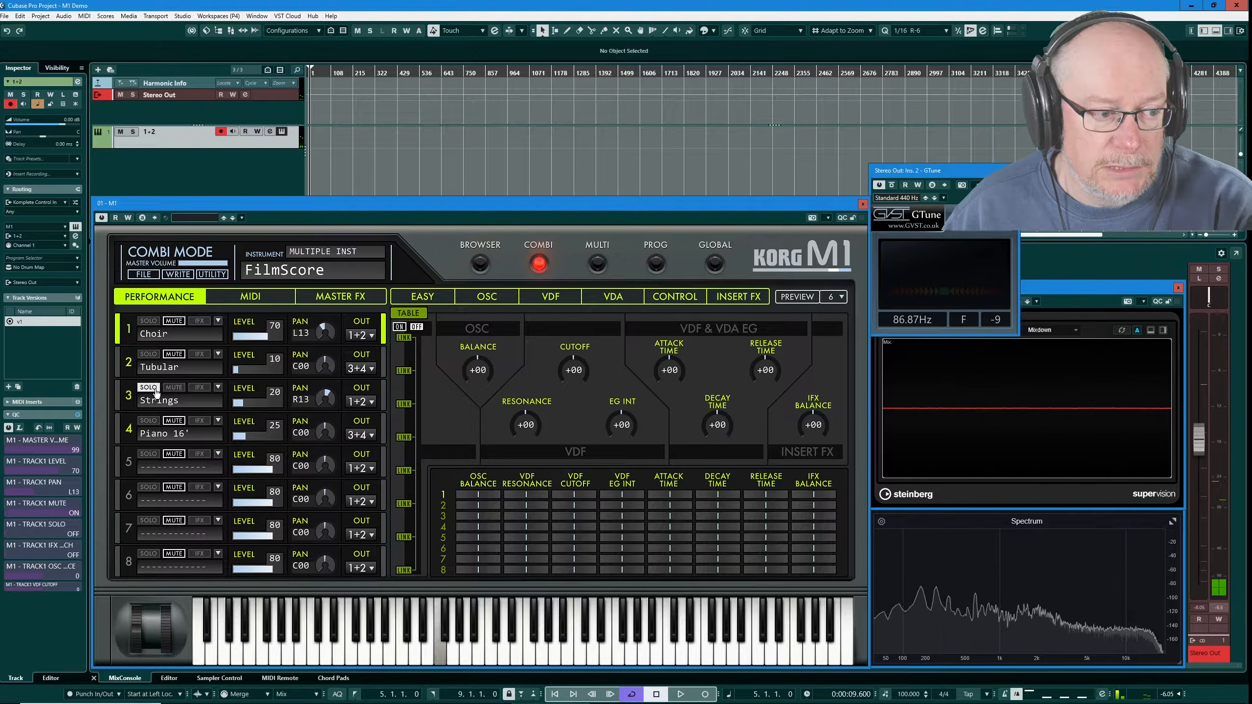
{"action": "left_click", "coordinate": [149, 420]}
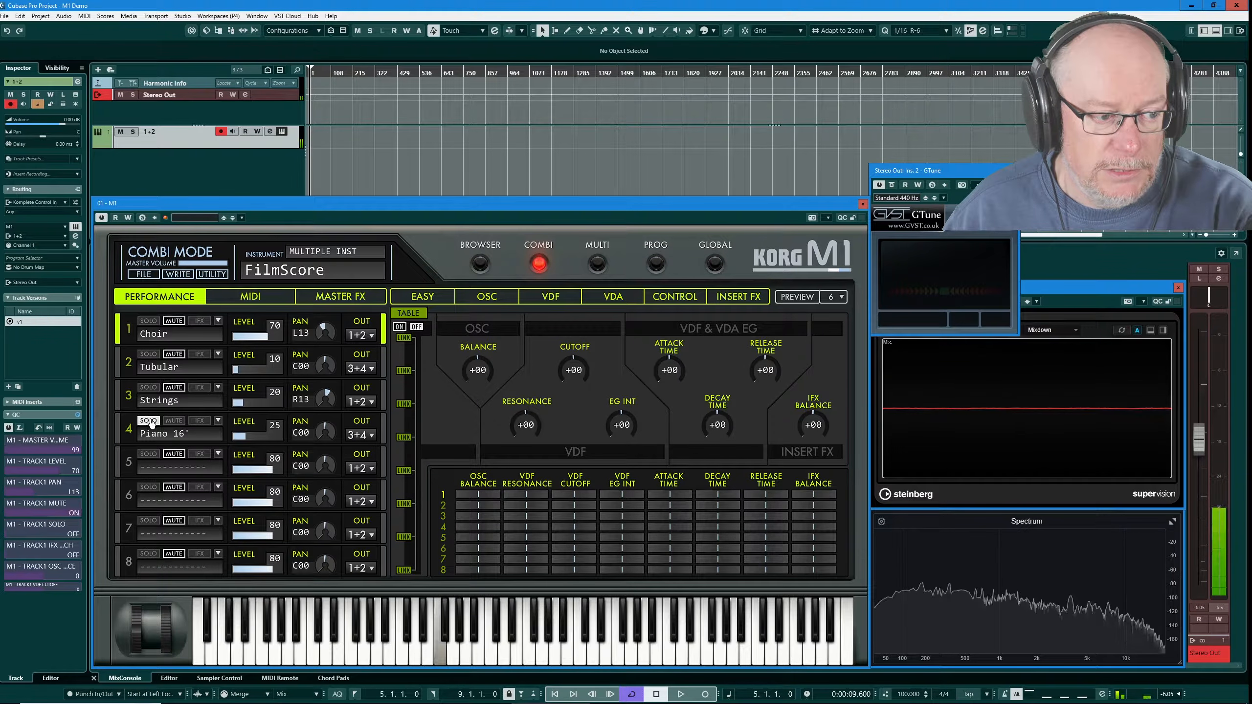
{"action": "left_click", "coordinate": [150, 420]}
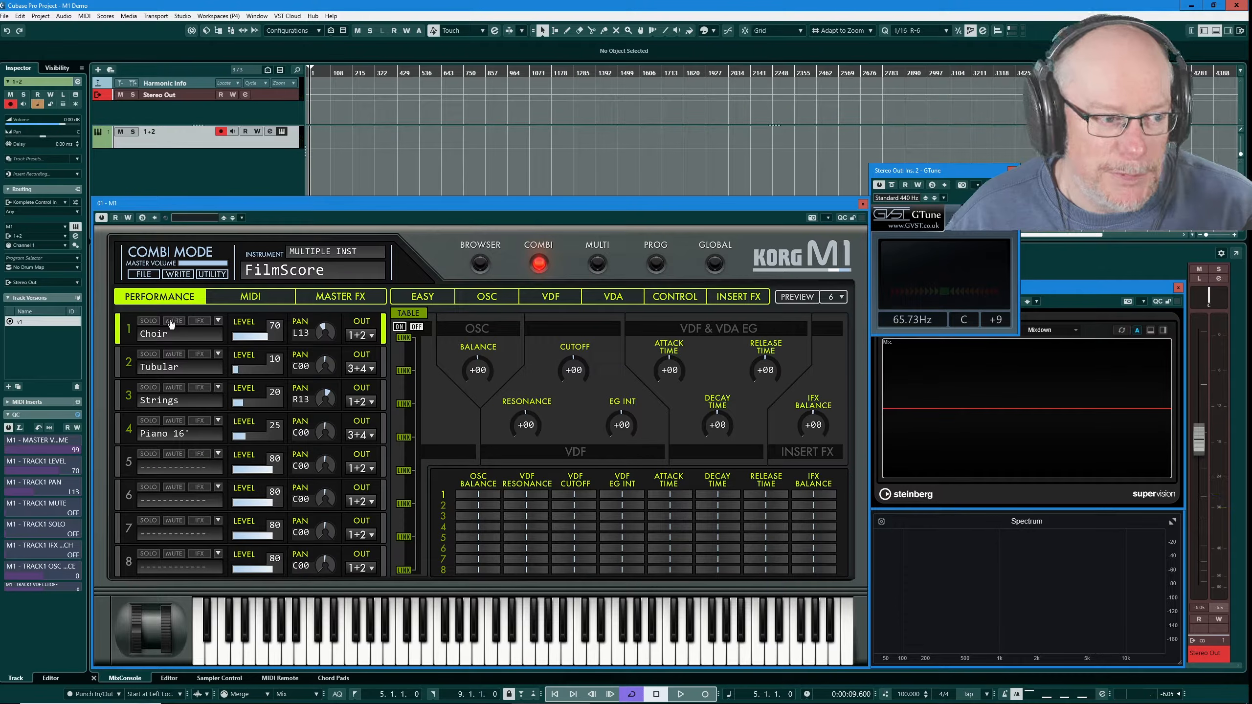
{"action": "left_click", "coordinate": [199, 321]}
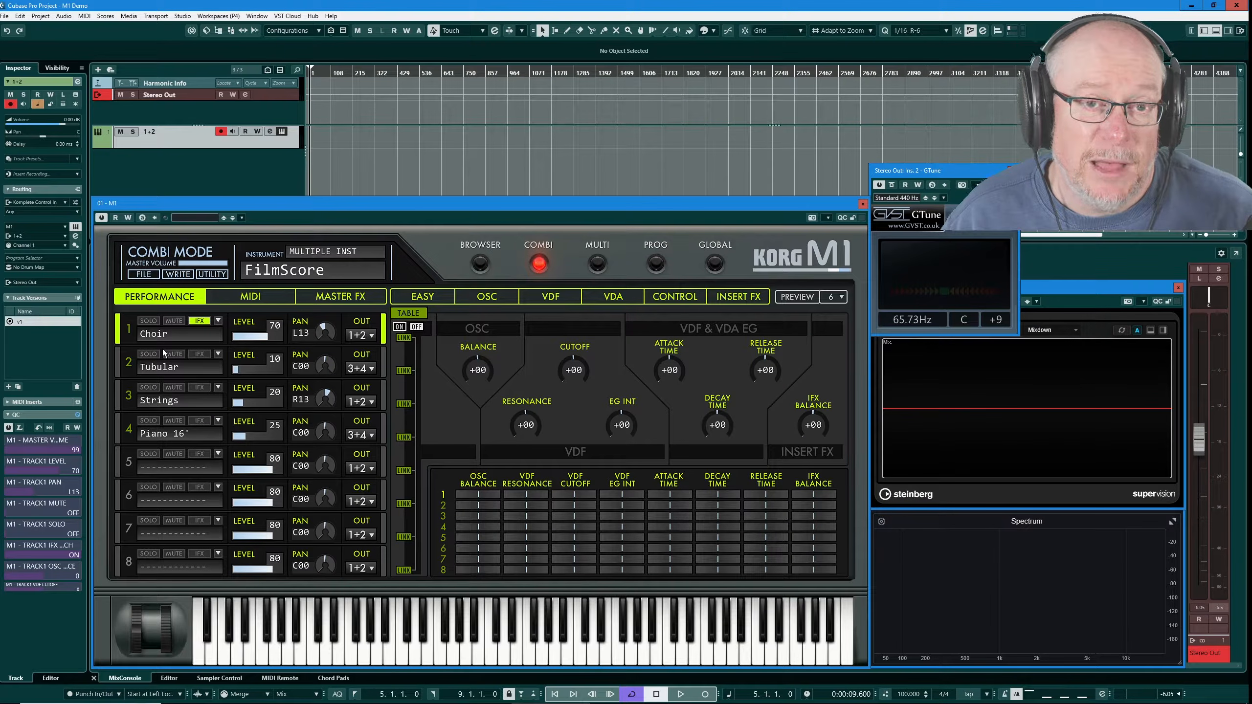
{"action": "left_click", "coordinate": [656, 266]}
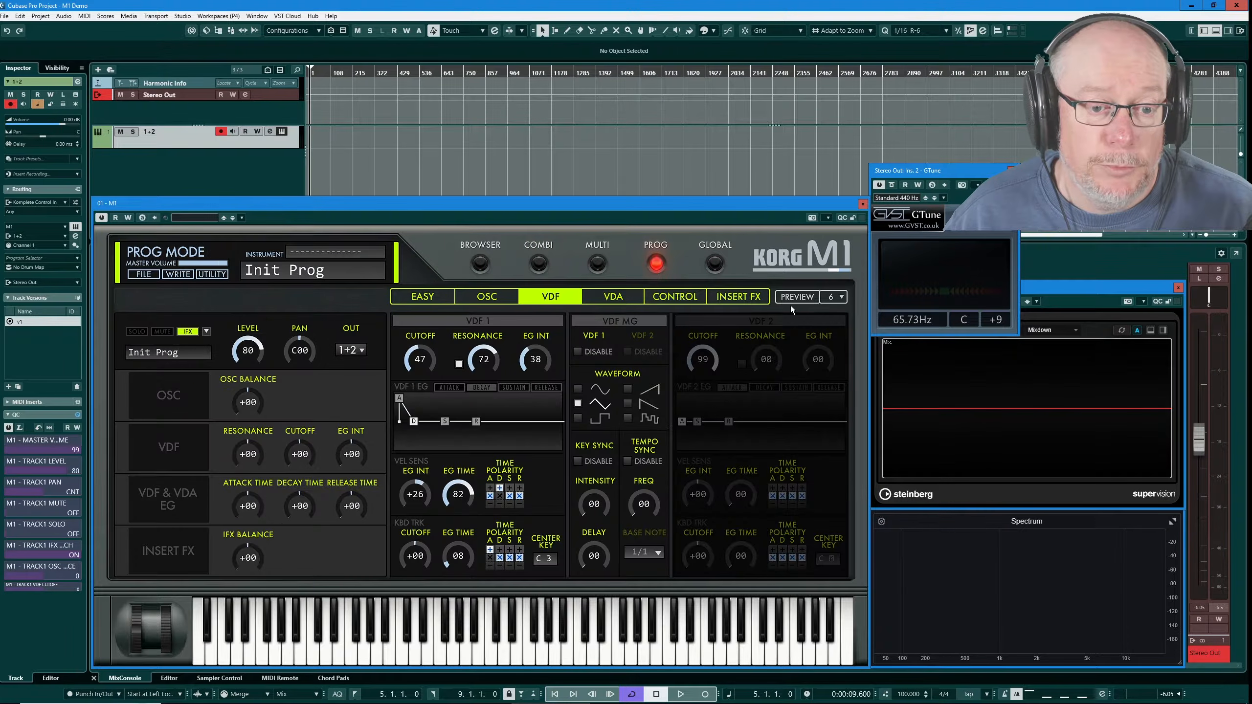
{"action": "left_click", "coordinate": [738, 297]}
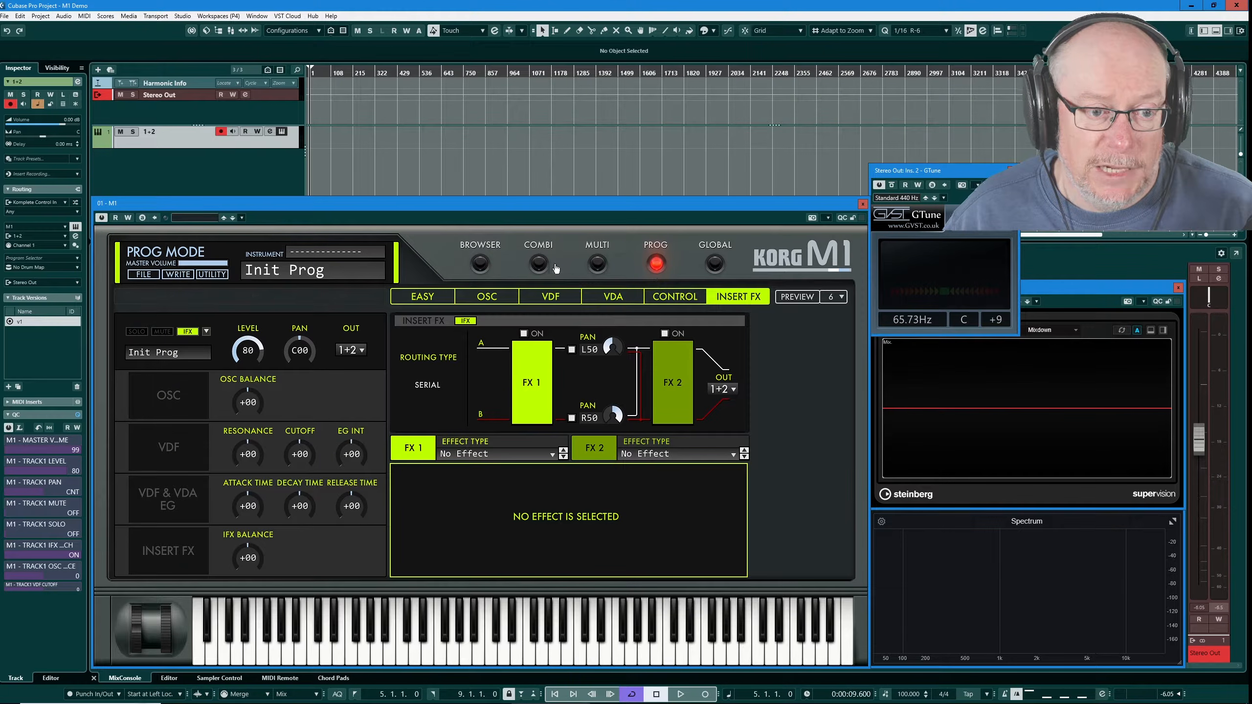
{"action": "left_click", "coordinate": [540, 266]}
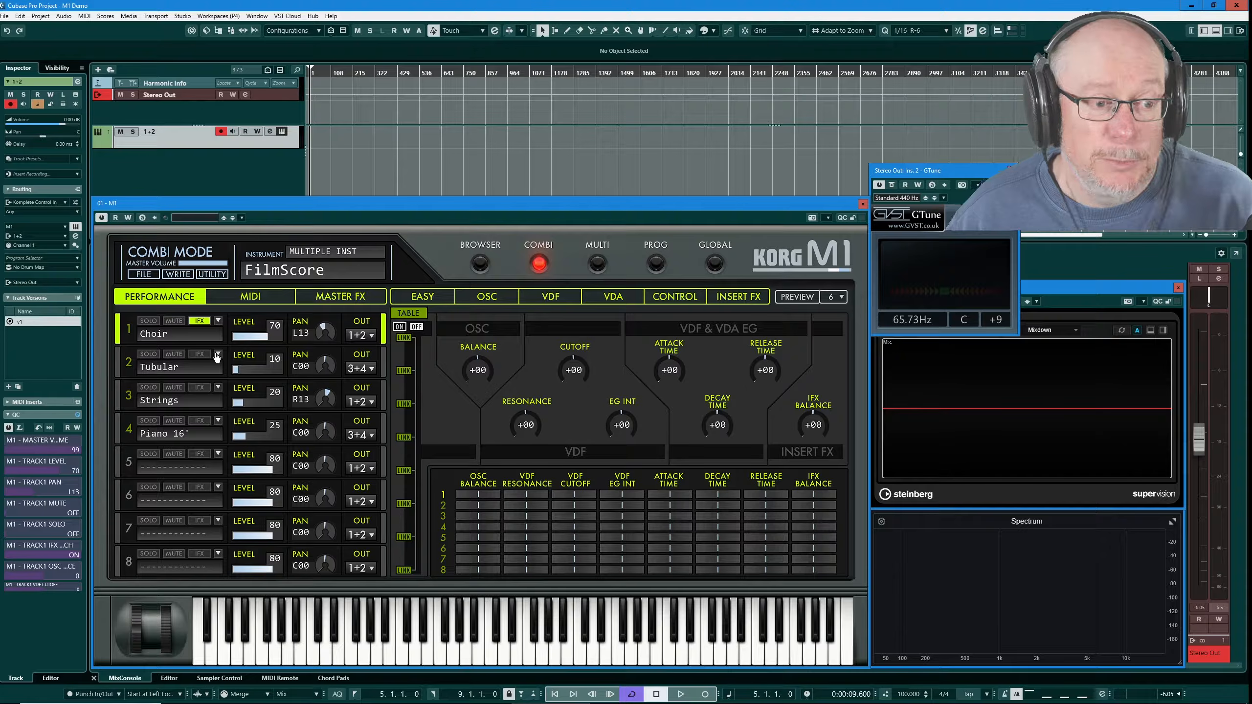
Turn off Choir's insert effect and display the Ensemble Hall and Exciter master effects
{"action": "left_click", "coordinate": [200, 321]}
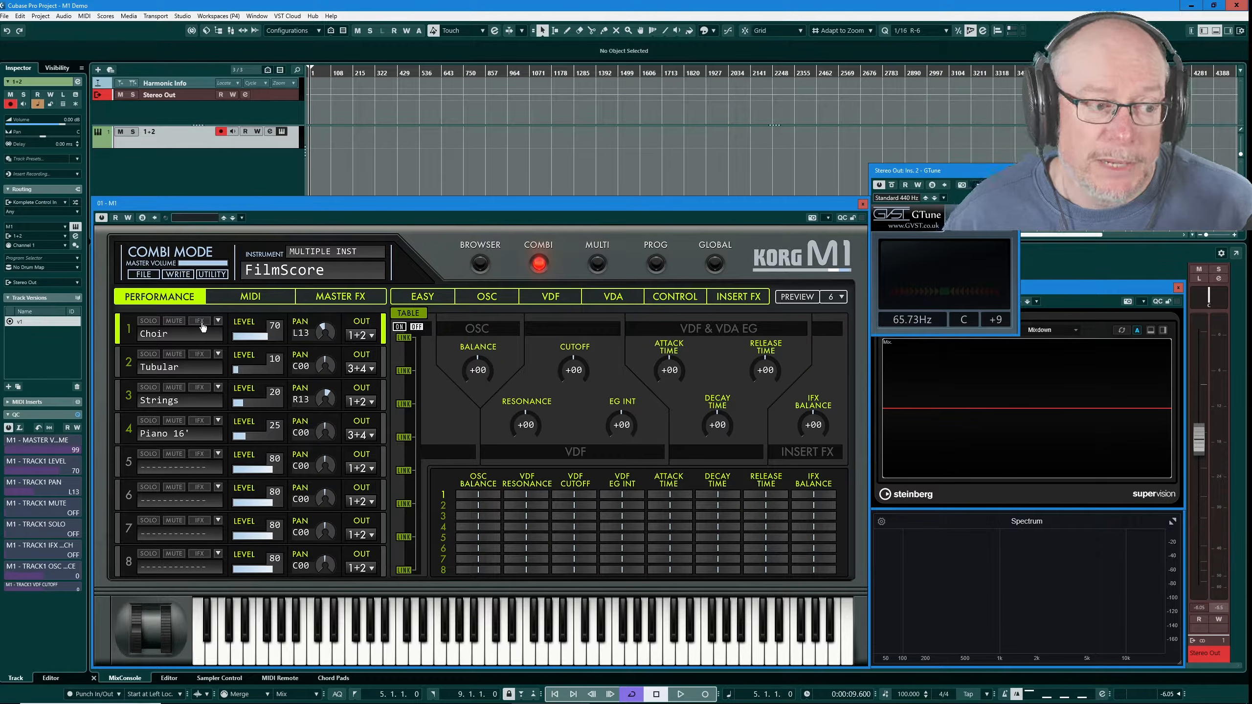
{"action": "left_click", "coordinate": [346, 296]}
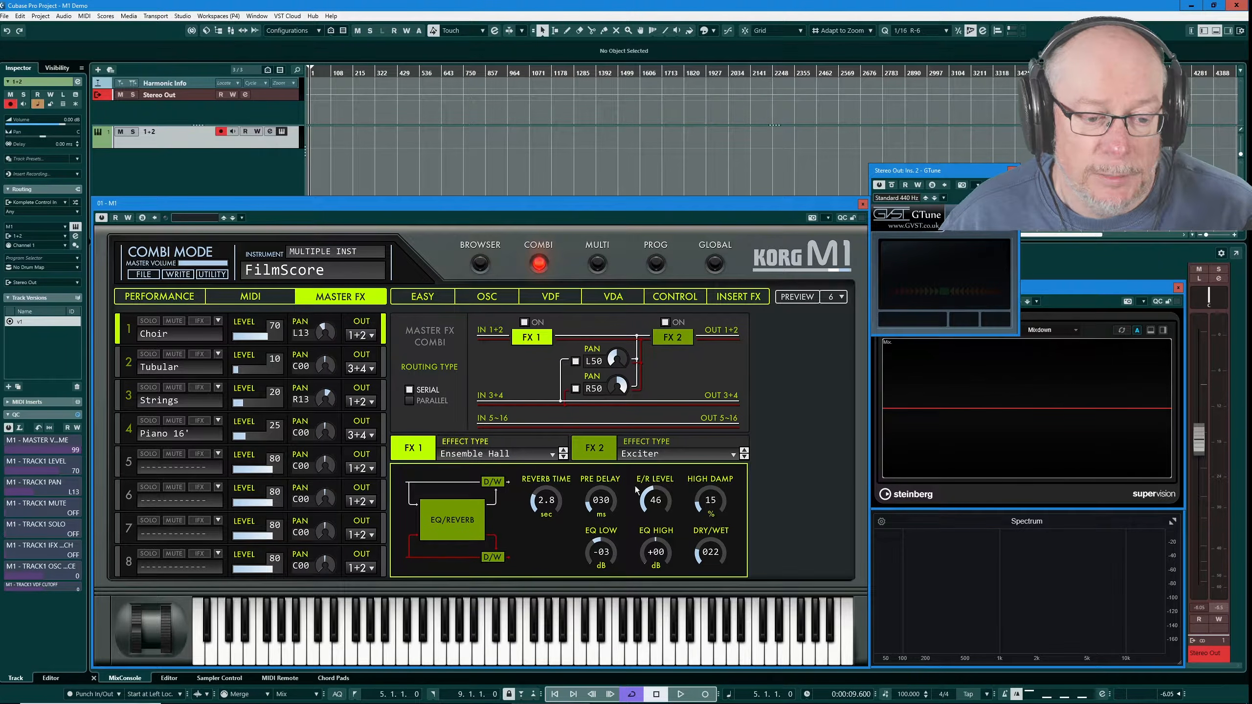
Return to the Performance page and show part 1's Load/Write/Copy/Paste/Initialize menu
{"action": "left_click", "coordinate": [181, 298]}
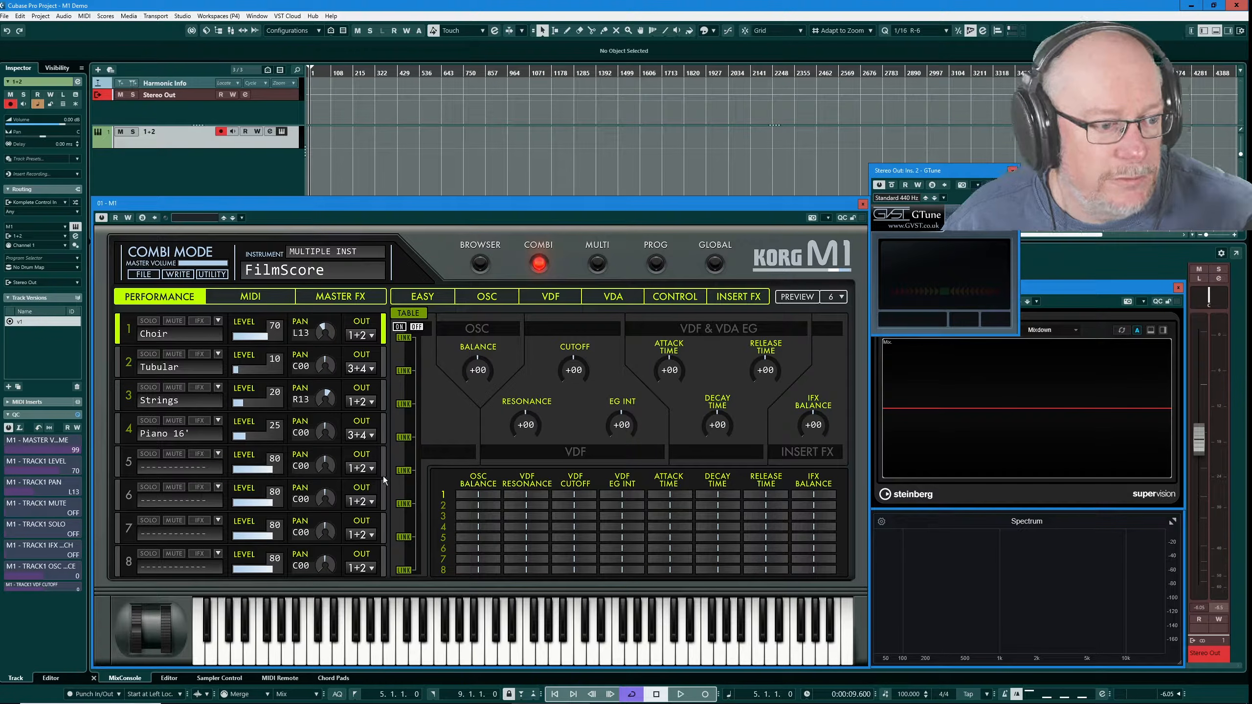
{"action": "left_click", "coordinate": [218, 321]}
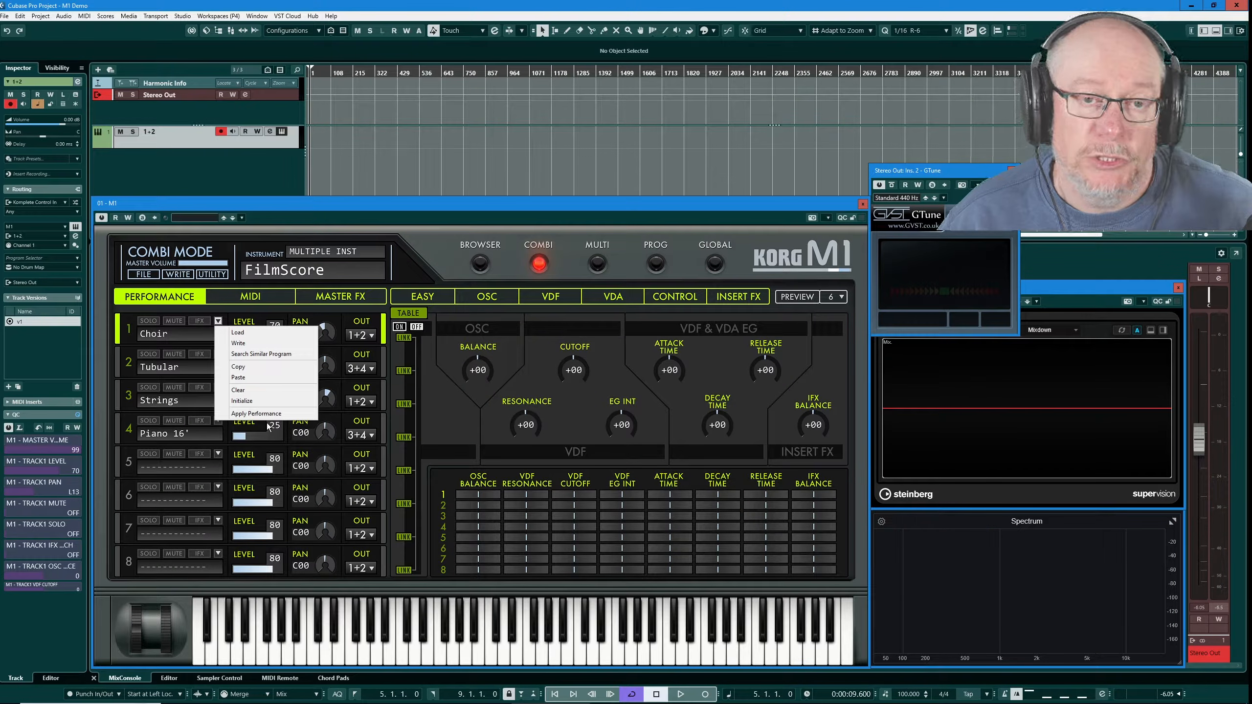
Load the DistGuitar program into part 5 and solo it briefly to audition
{"action": "left_click", "coordinate": [128, 463]}
{"action": "left_click", "coordinate": [218, 454]}
{"action": "left_click", "coordinate": [238, 466]}
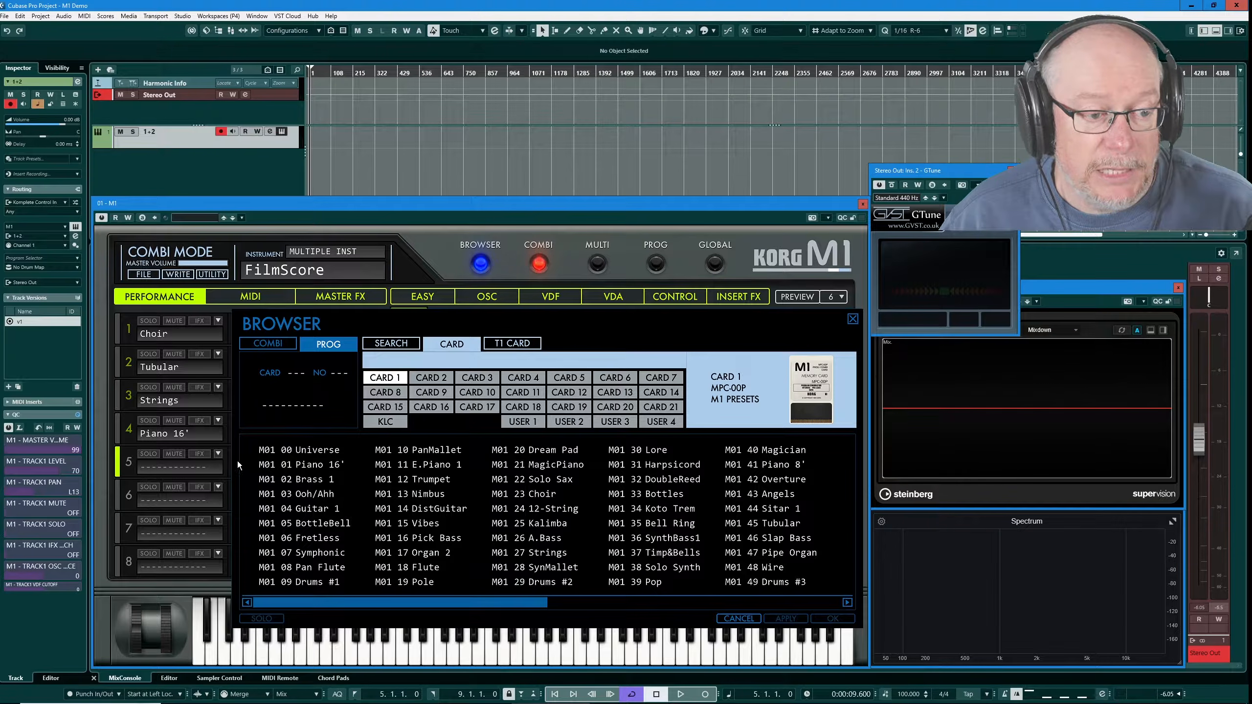
{"action": "double_click", "coordinate": [443, 508]}
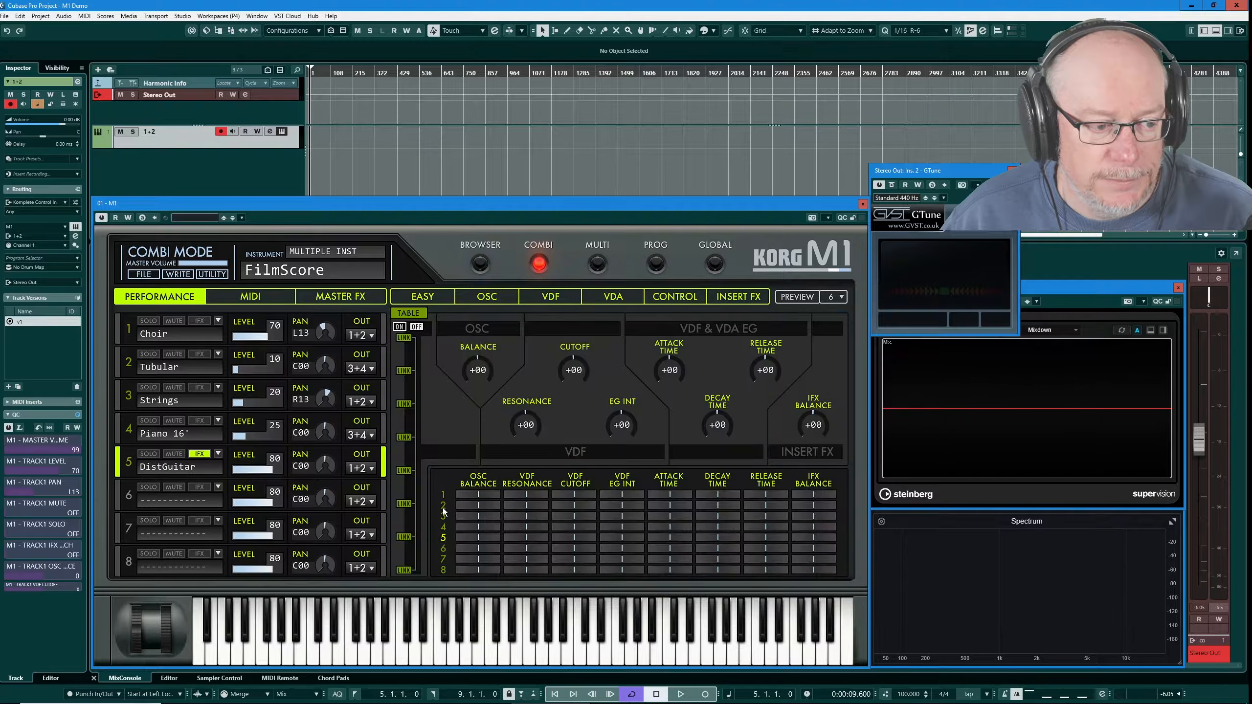
{"action": "left_click", "coordinate": [149, 454]}
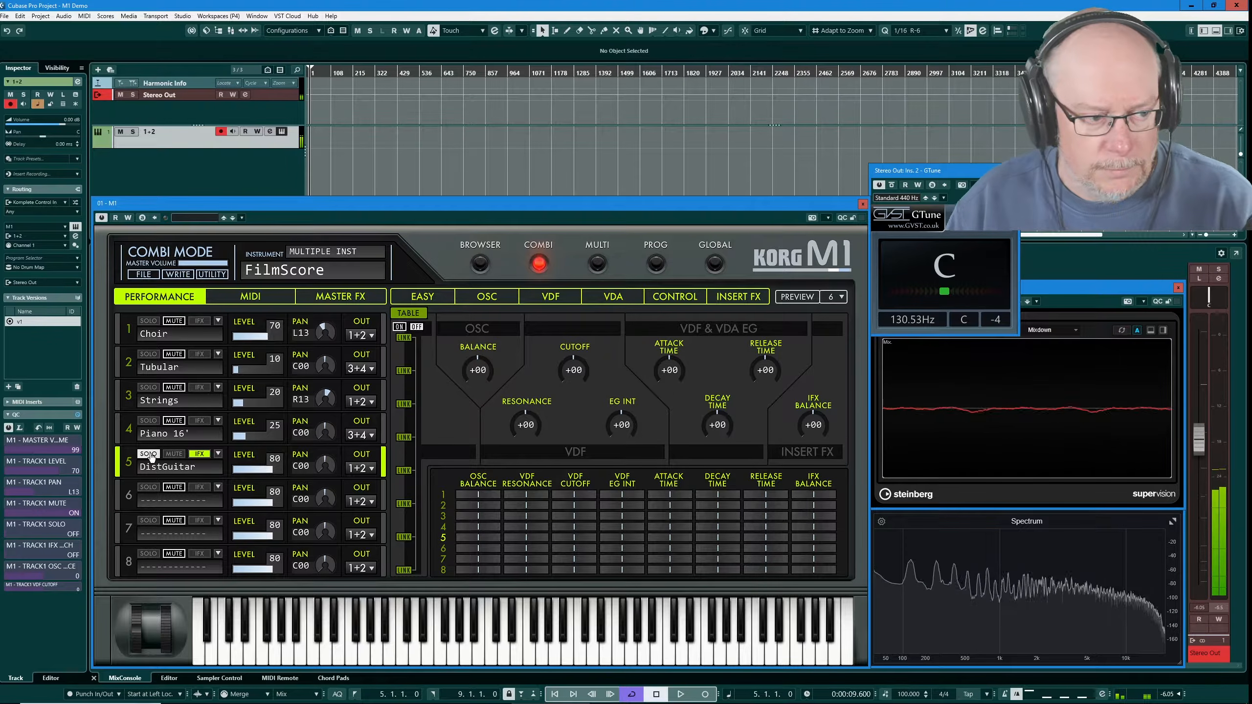
{"action": "left_click", "coordinate": [149, 454]}
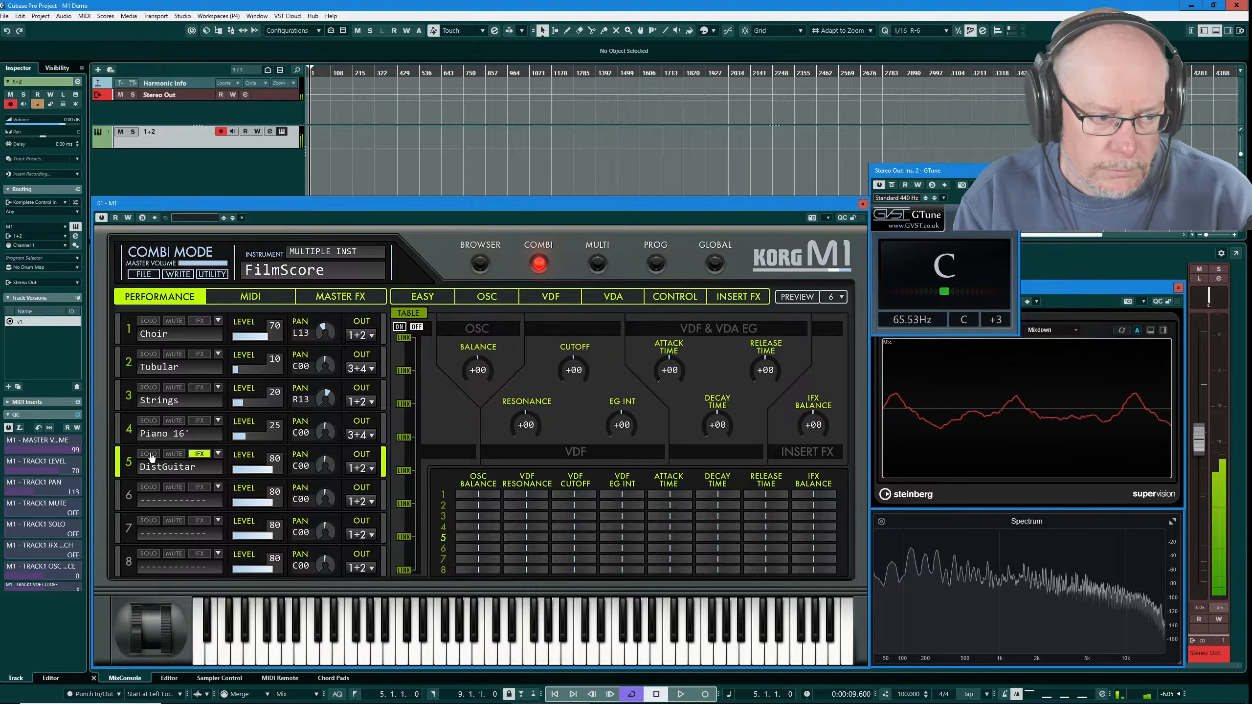
Set DistGuitar's VDF 1 cutoff to 45, resonance to 46 and EG intensity to 96
{"action": "left_click", "coordinate": [486, 297]}
{"action": "left_click", "coordinate": [550, 296]}
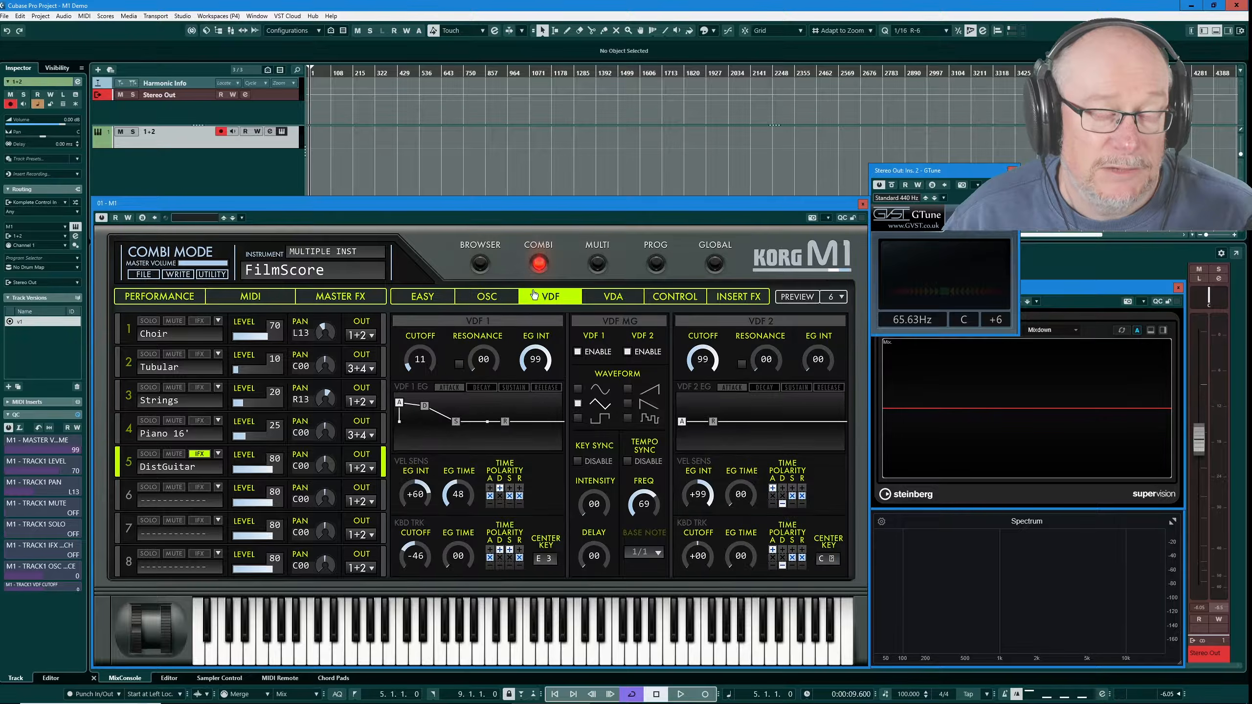
{"action": "left_click_drag", "start_coordinate": [540, 359], "coordinate": [386, 365]}
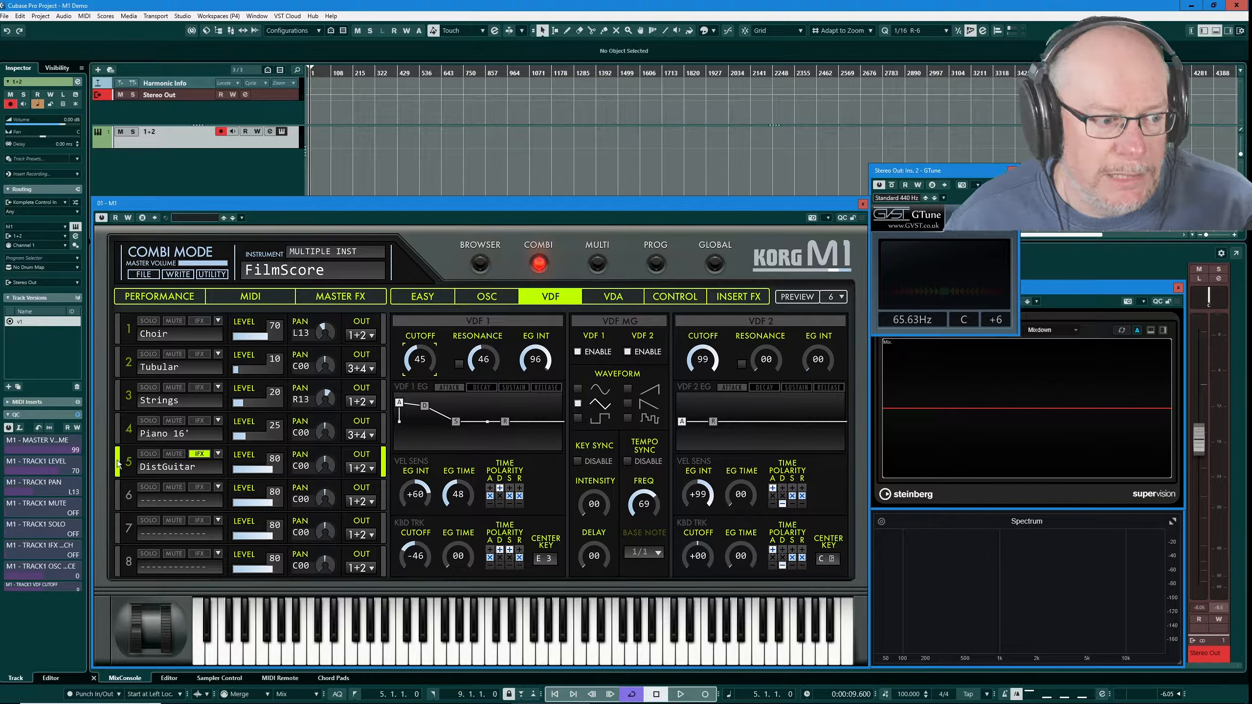
{"action": "left_click", "coordinate": [218, 454]}
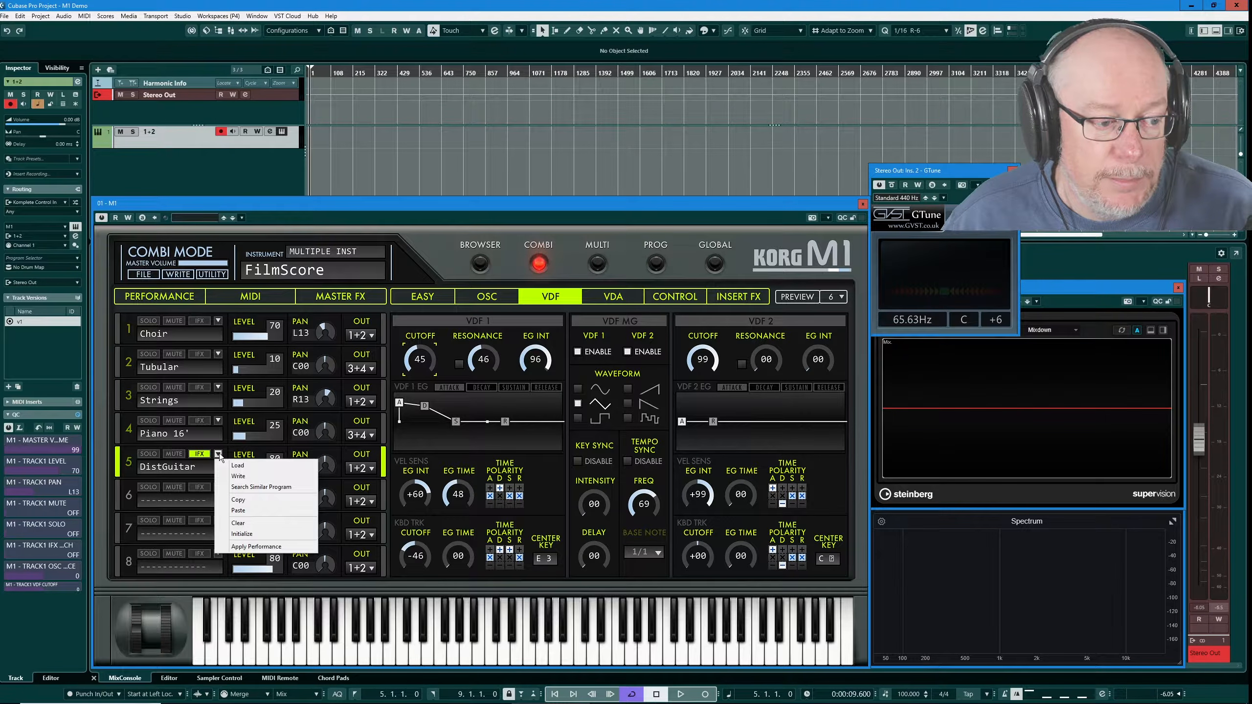
Copy the DistGuitar program from part 5 and paste it into part 6
{"action": "left_click", "coordinate": [238, 500]}
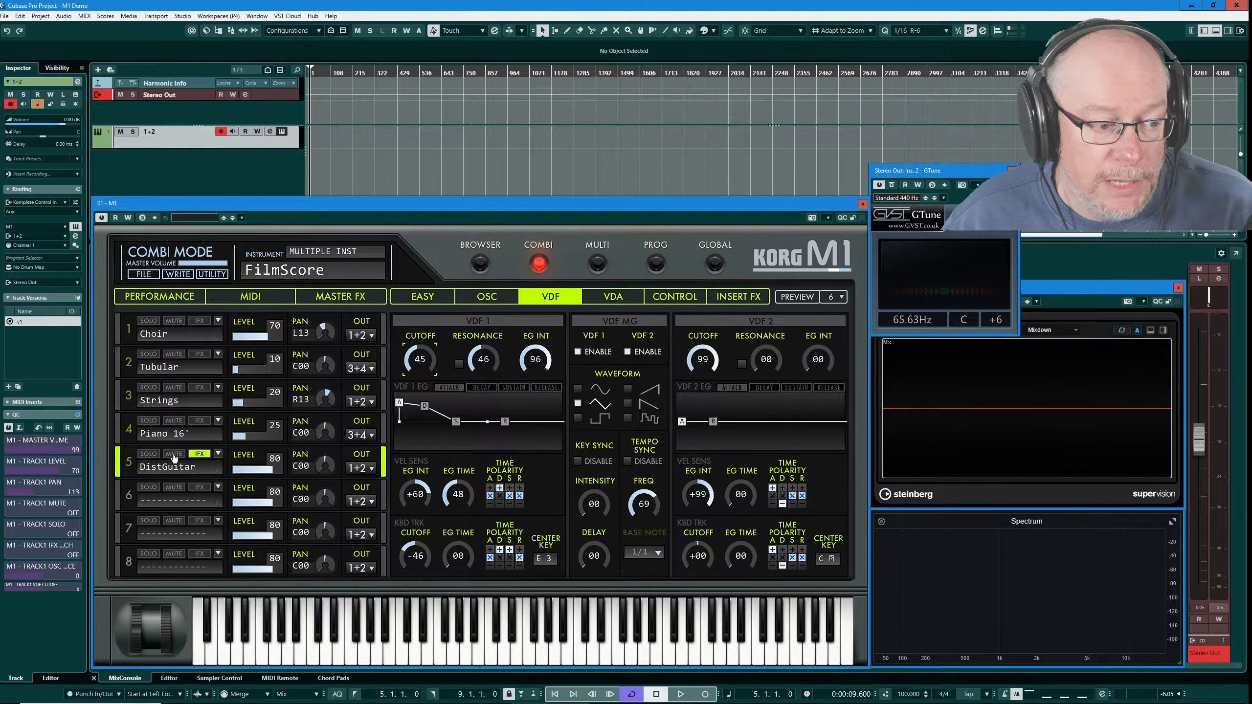
{"action": "left_click", "coordinate": [218, 488]}
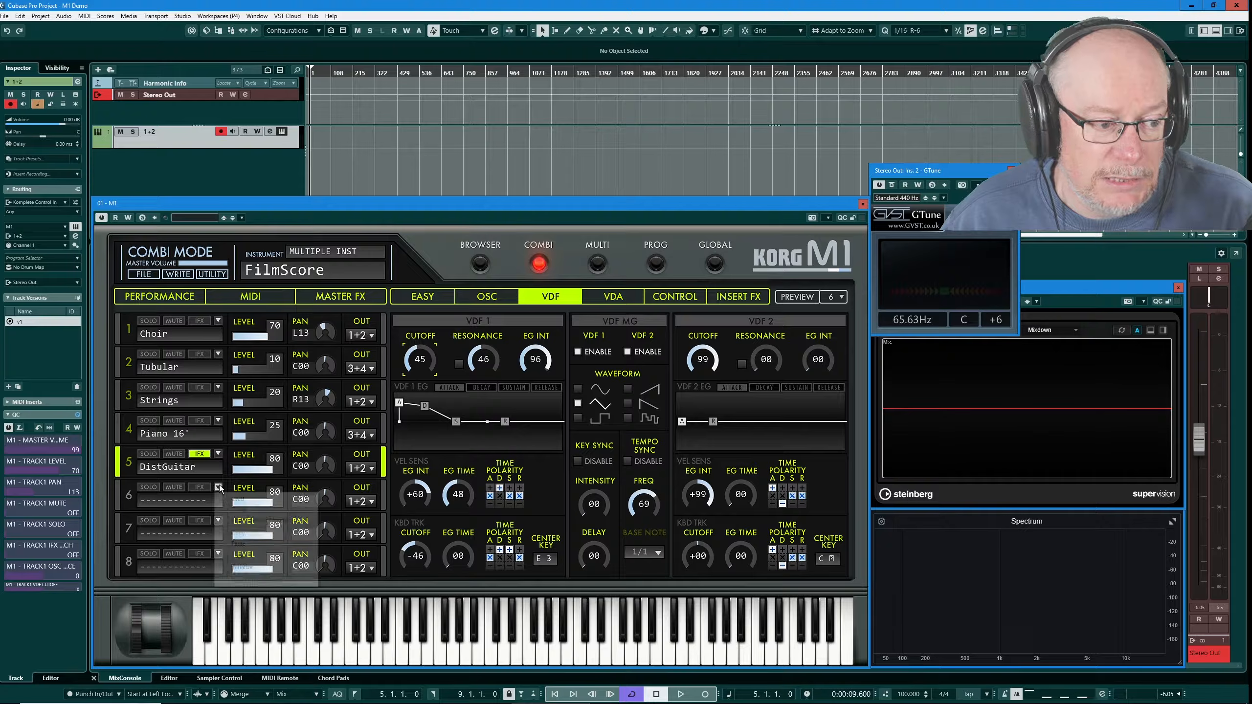
{"action": "left_click", "coordinate": [244, 549]}
{"action": "left_click", "coordinate": [152, 502]}
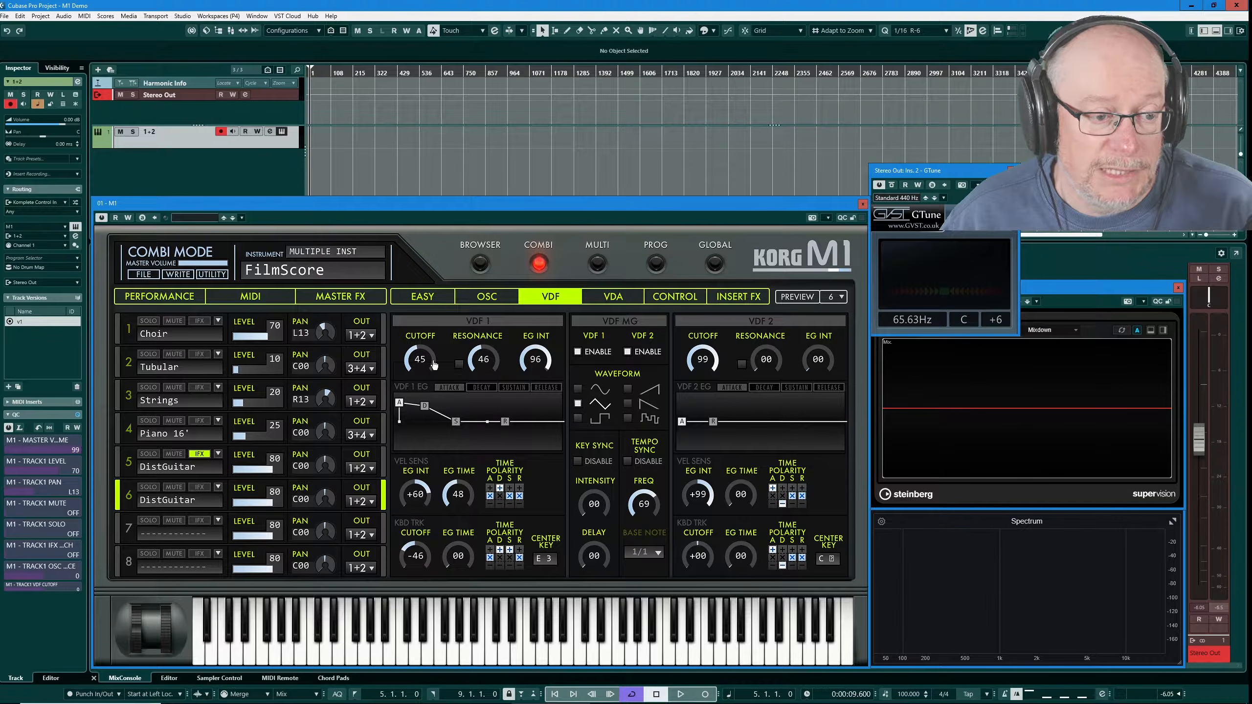
Lower part 5's VDF 1 EG decay level slightly and compare it with part 6's envelope
{"action": "left_click", "coordinate": [119, 468]}
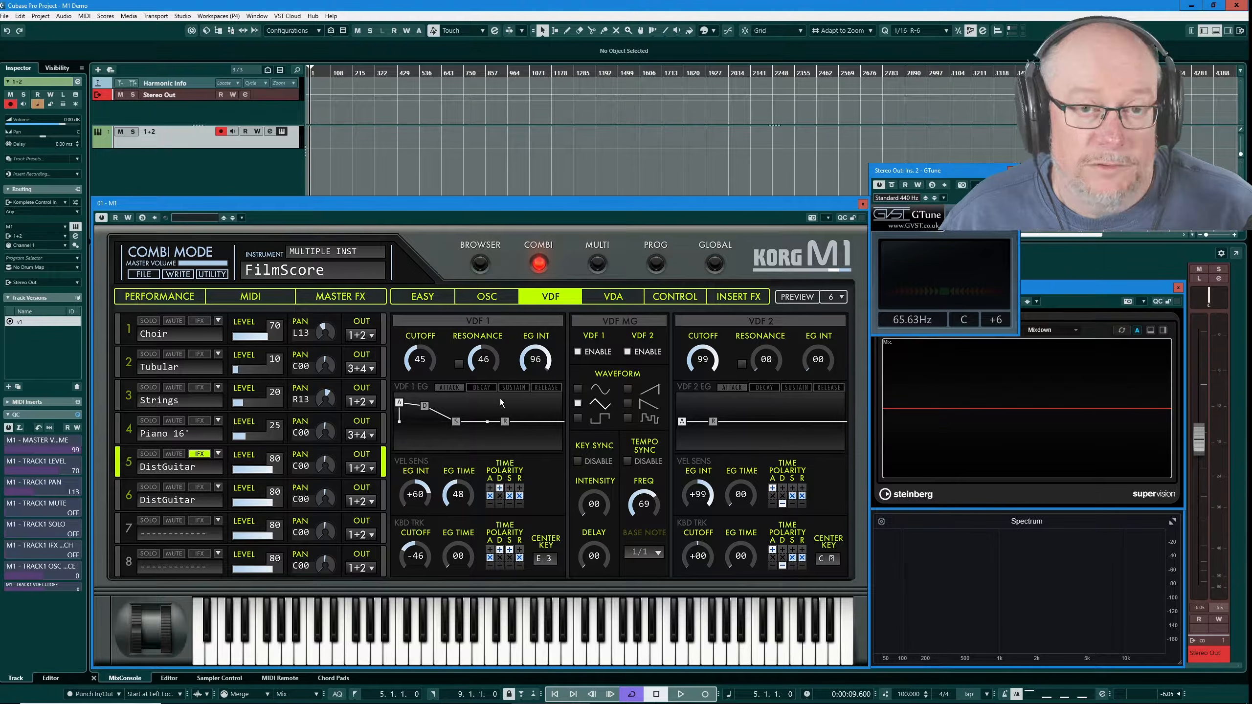
{"action": "left_click_drag", "start_coordinate": [424, 406], "coordinate": [423, 414]}
{"action": "left_click", "coordinate": [123, 493]}
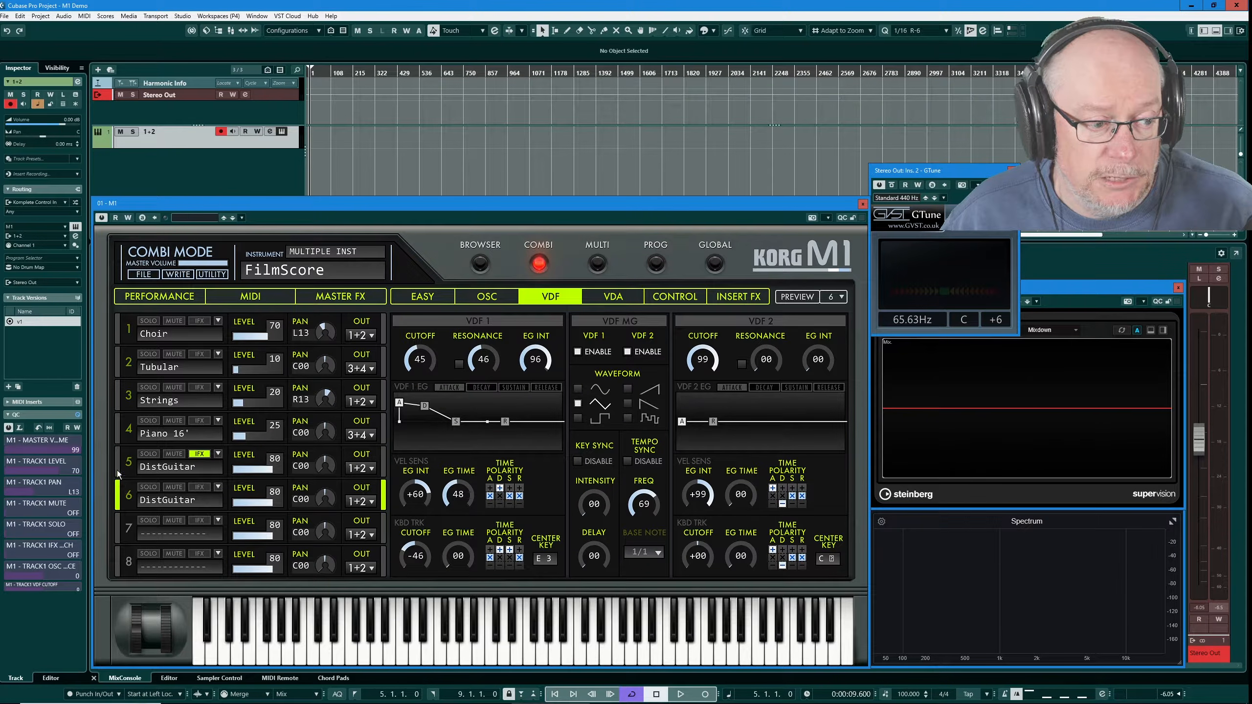
{"action": "left_click", "coordinate": [119, 473]}
{"action": "left_click", "coordinate": [115, 492]}
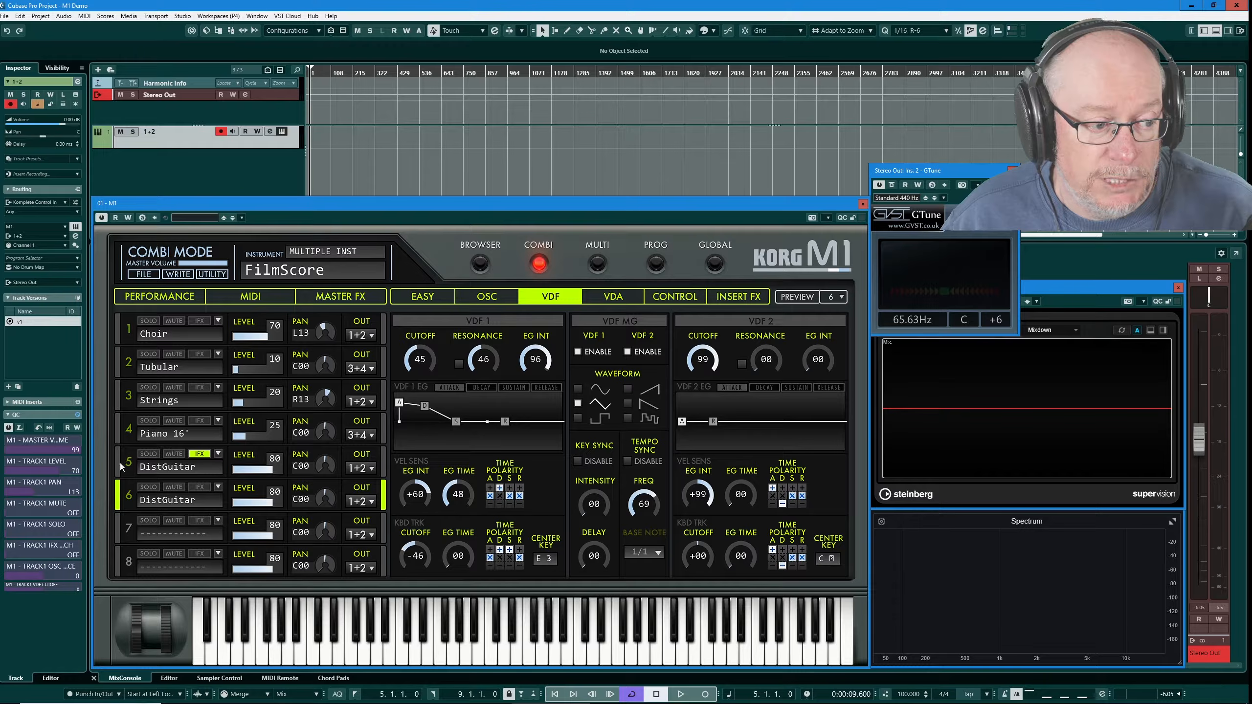
{"action": "left_click", "coordinate": [121, 469]}
{"action": "left_click", "coordinate": [124, 493]}
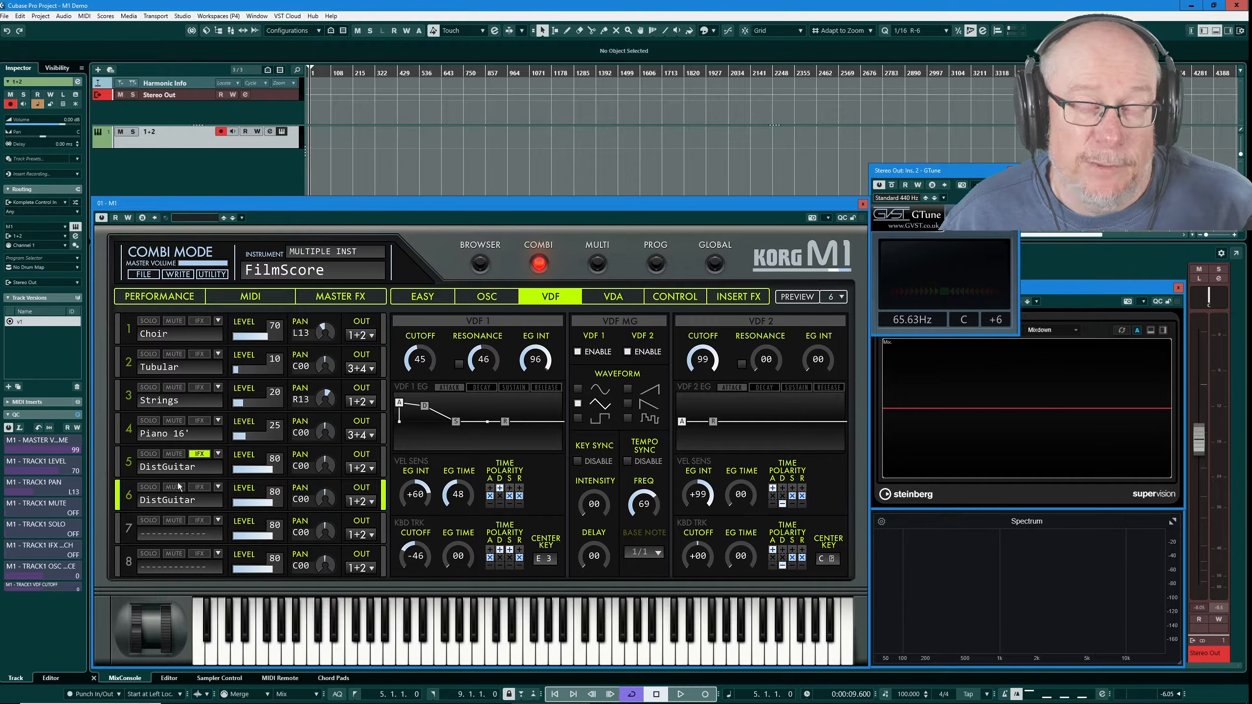
{"action": "left_click", "coordinate": [217, 487]}
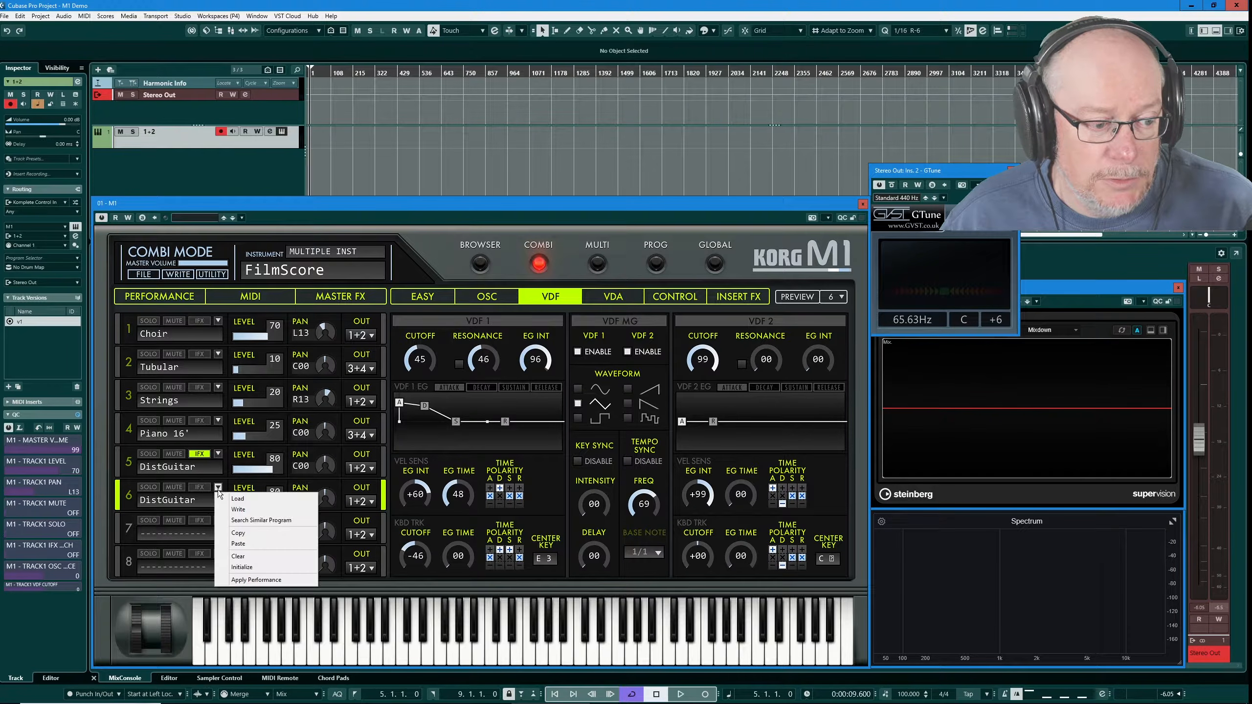
Clear part 6 and lower the Choir part's level from 70 to 61
{"action": "left_click", "coordinate": [239, 556]}
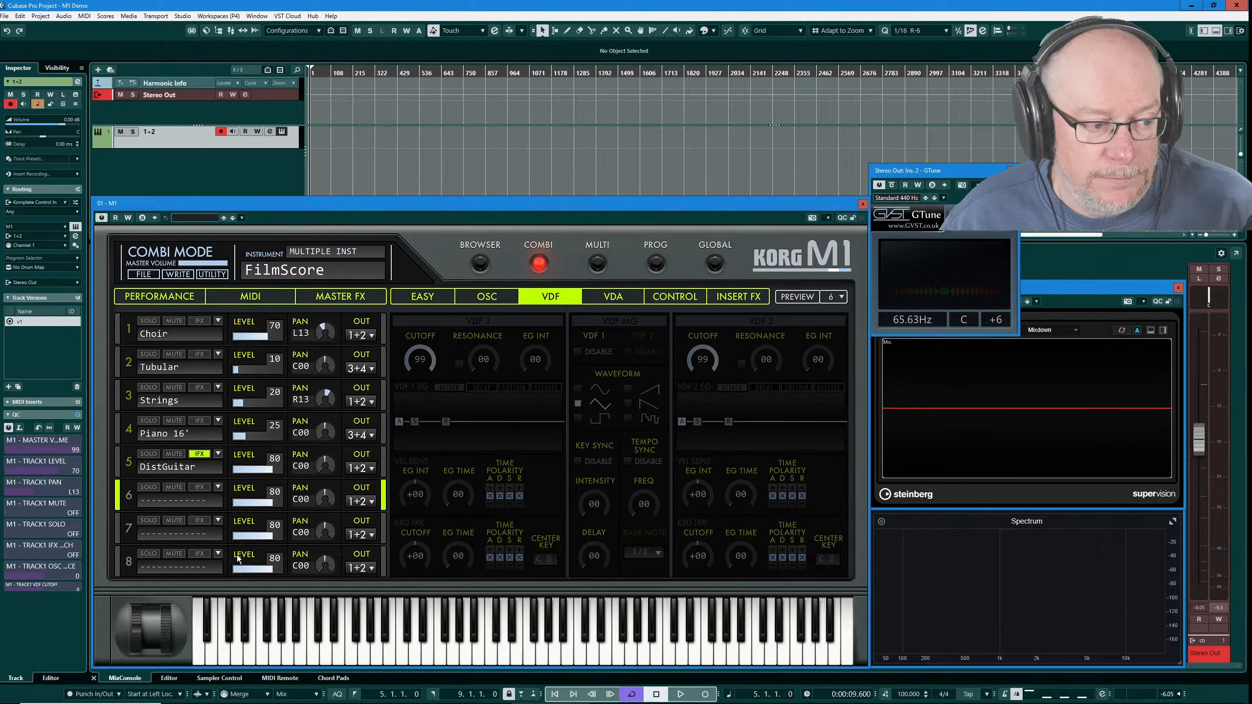
{"action": "left_click", "coordinate": [235, 338]}
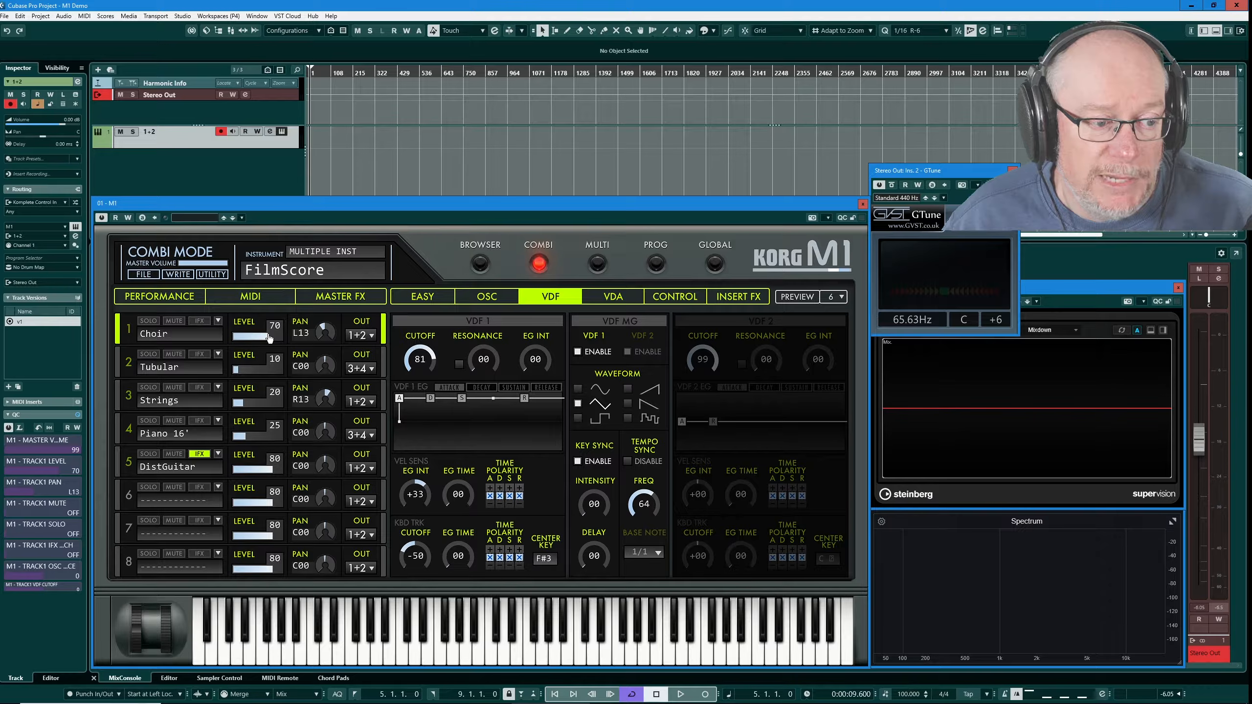
{"action": "left_click_drag", "start_coordinate": [265, 342], "coordinate": [260, 341]}
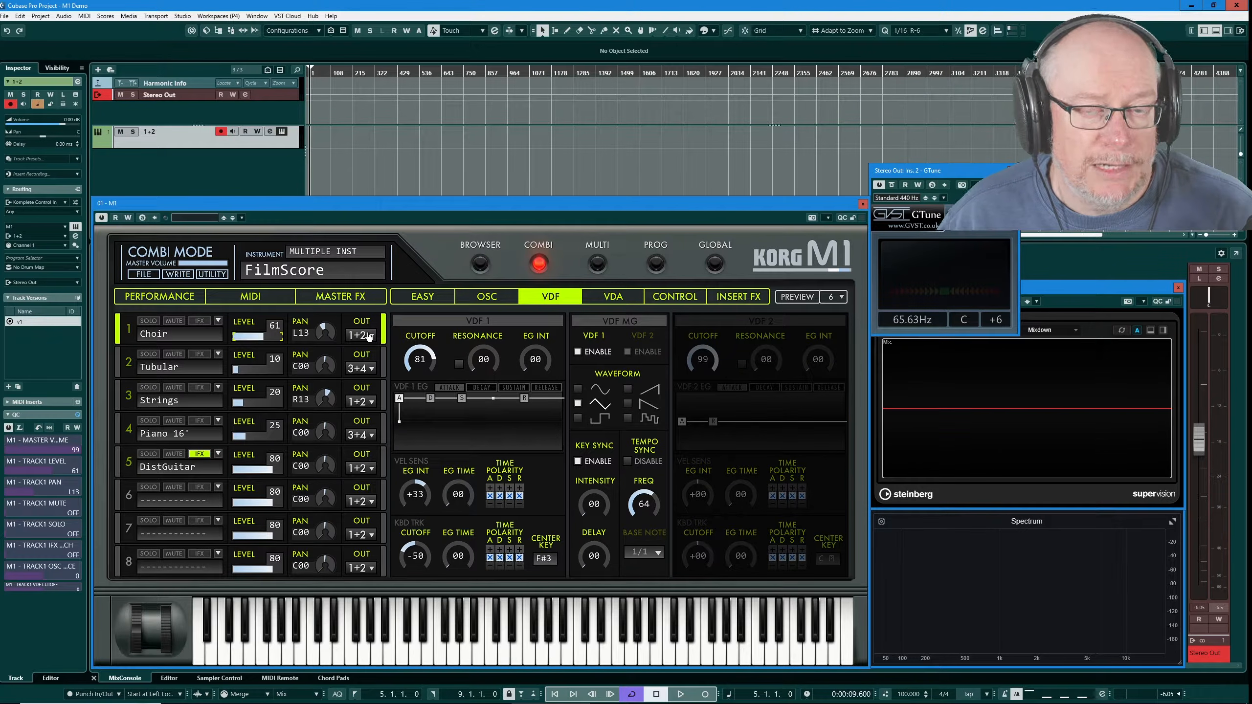
{"action": "left_click", "coordinate": [369, 336]}
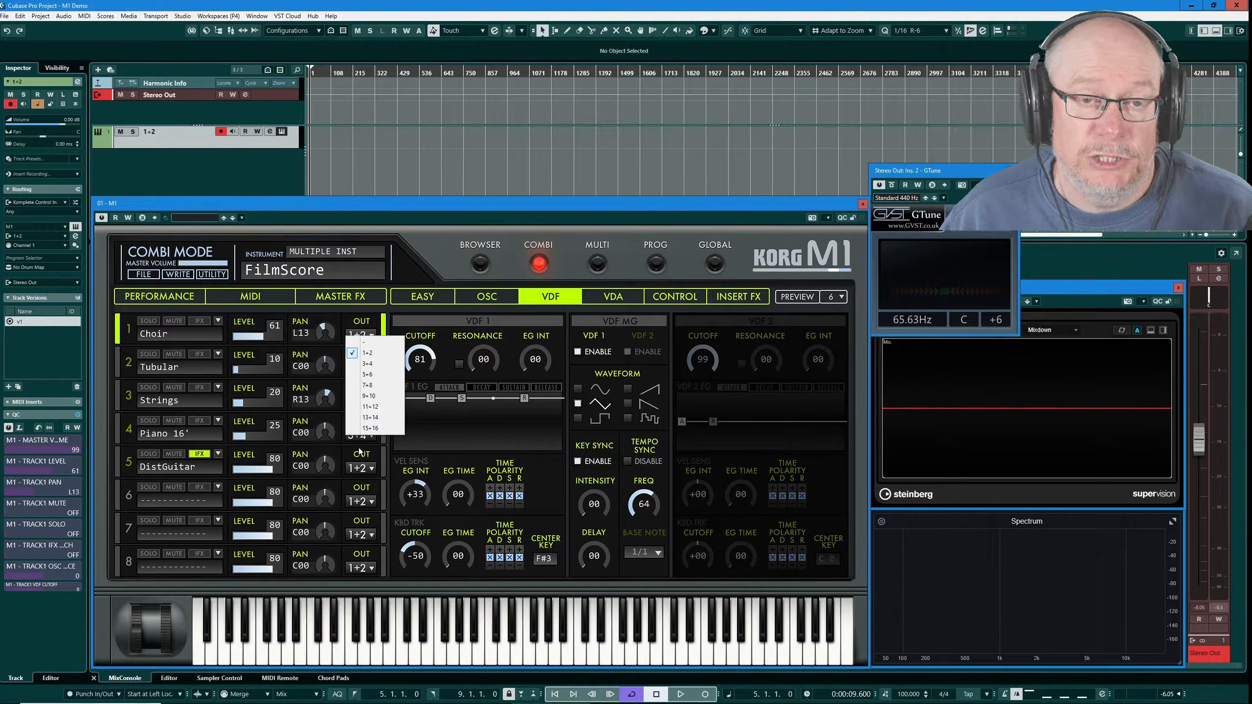
Activate the Korg M1's second stereo output (Output2) in Cubase
{"action": "left_click", "coordinate": [379, 213]}
{"action": "left_click_drag", "start_coordinate": [366, 213], "coordinate": [626, 172]}
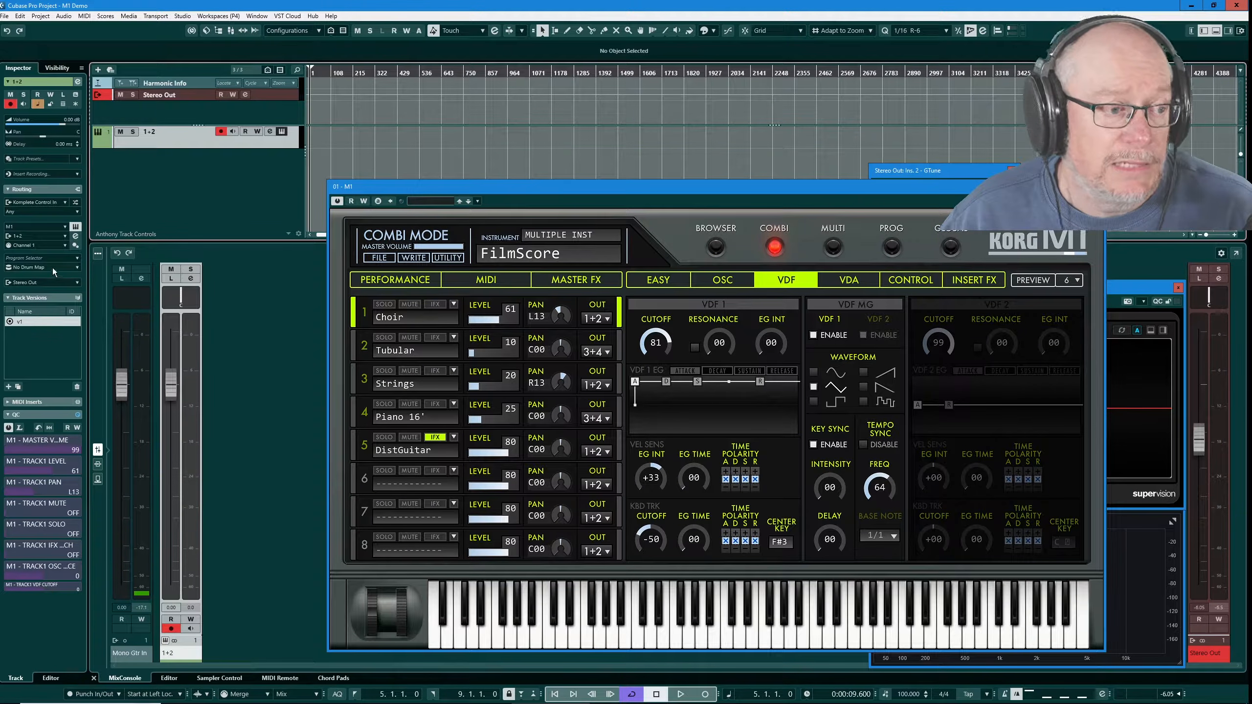
{"action": "left_click", "coordinate": [26, 238]}
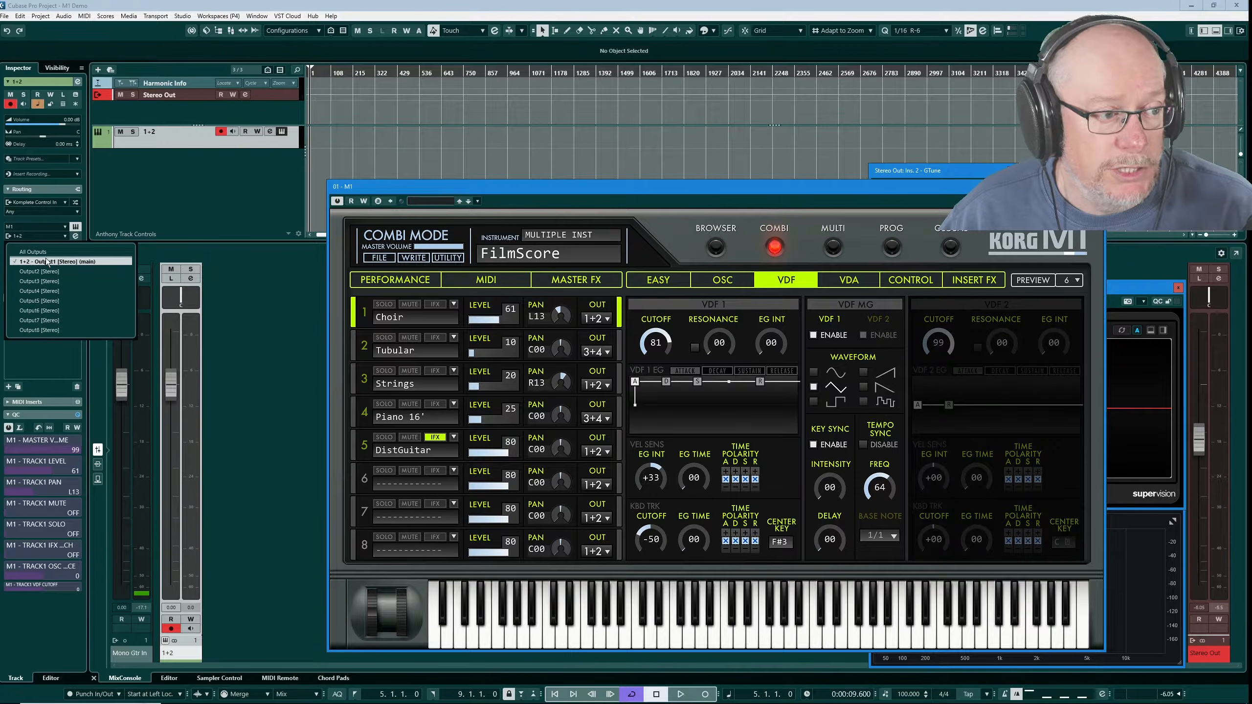
{"action": "left_click", "coordinate": [15, 272]}
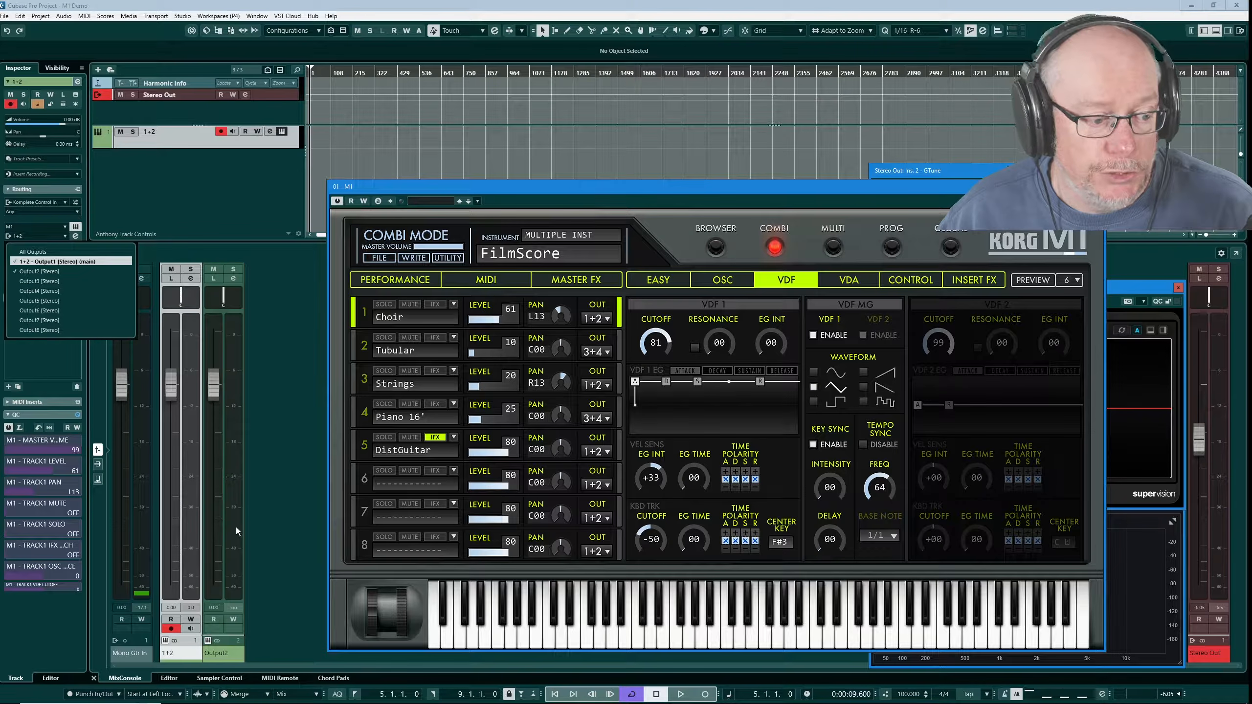
{"action": "left_click", "coordinate": [223, 655]}
Rename the new M1 output channel to '3 + 4'
{"action": "double_click", "coordinate": [152, 177]}
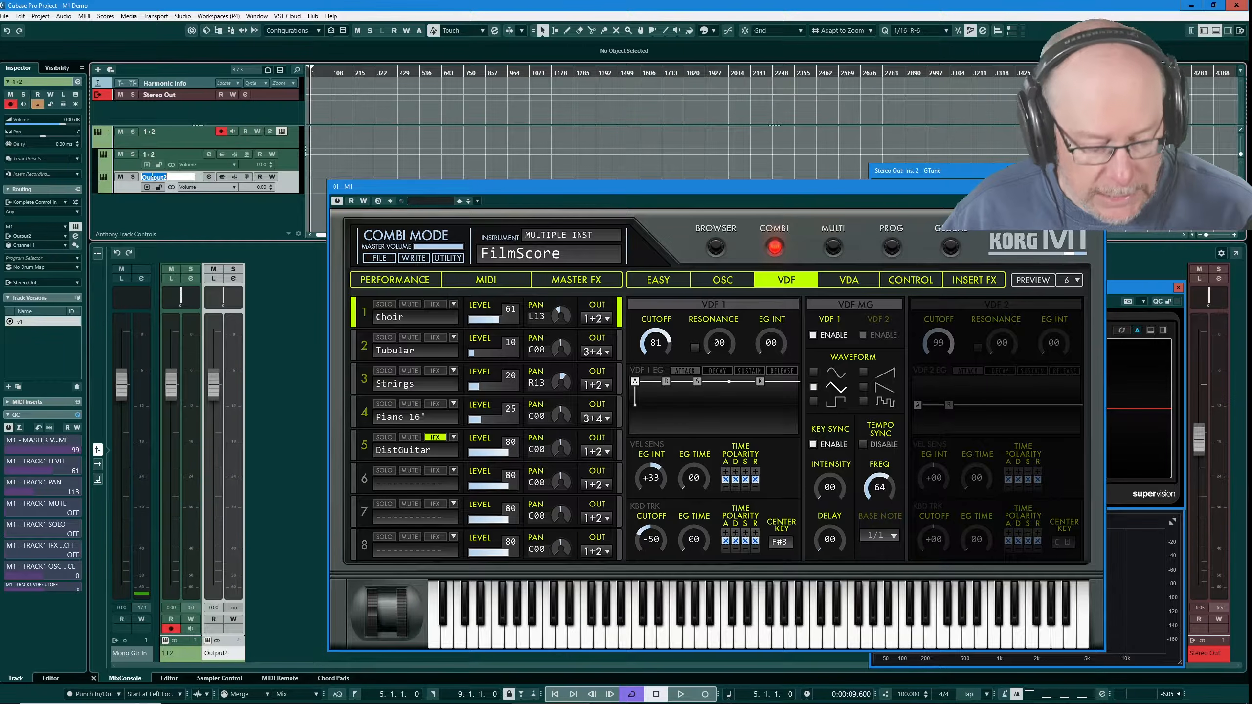
{"action": "type", "text": "3 + 4"}
{"action": "key", "text": "Return"}
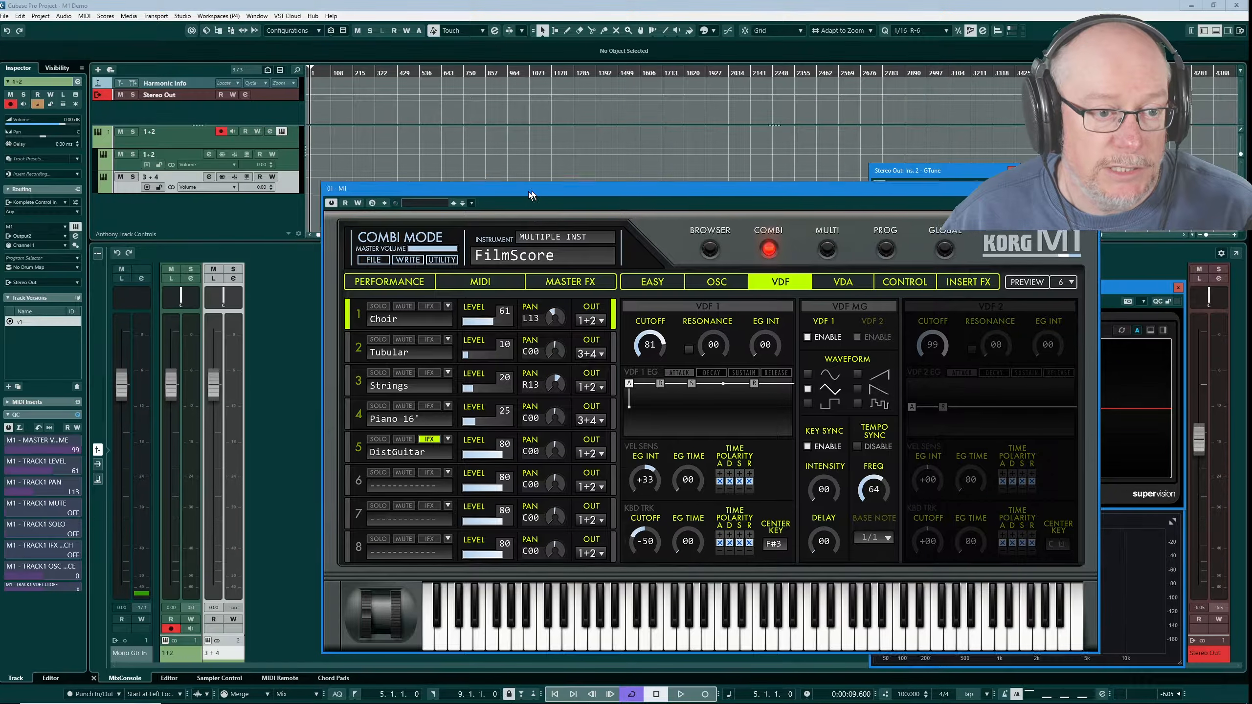
{"action": "left_click_drag", "start_coordinate": [539, 191], "coordinate": [484, 199]}
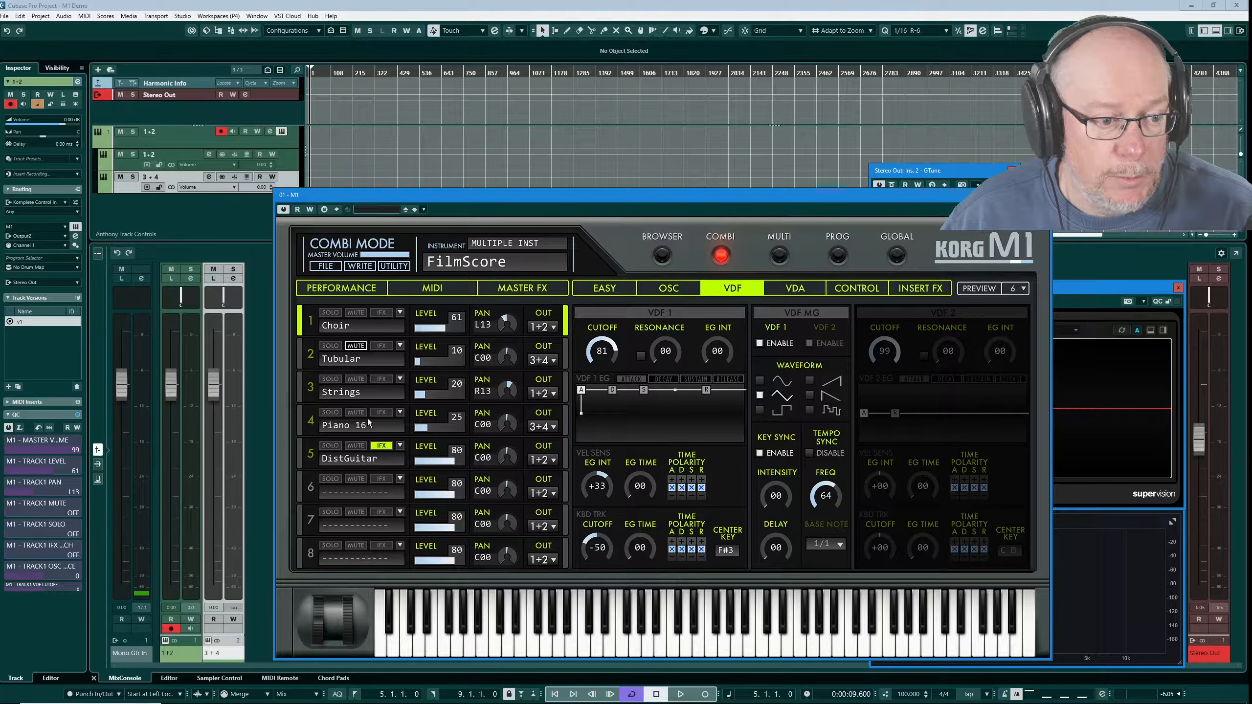
Mute Choir, Strings and DistGuitar, leaving Tubular and Piano 16' playing alone
{"action": "left_click", "coordinate": [353, 414]}
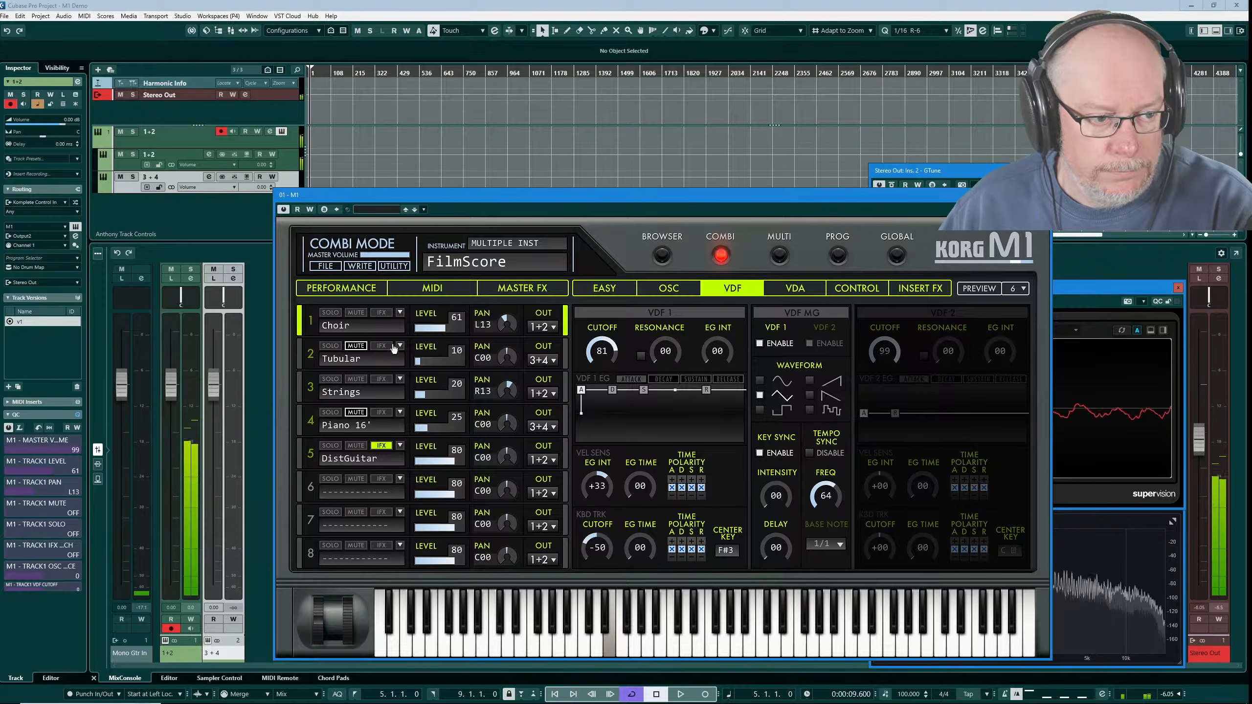
{"action": "left_click", "coordinate": [361, 347]}
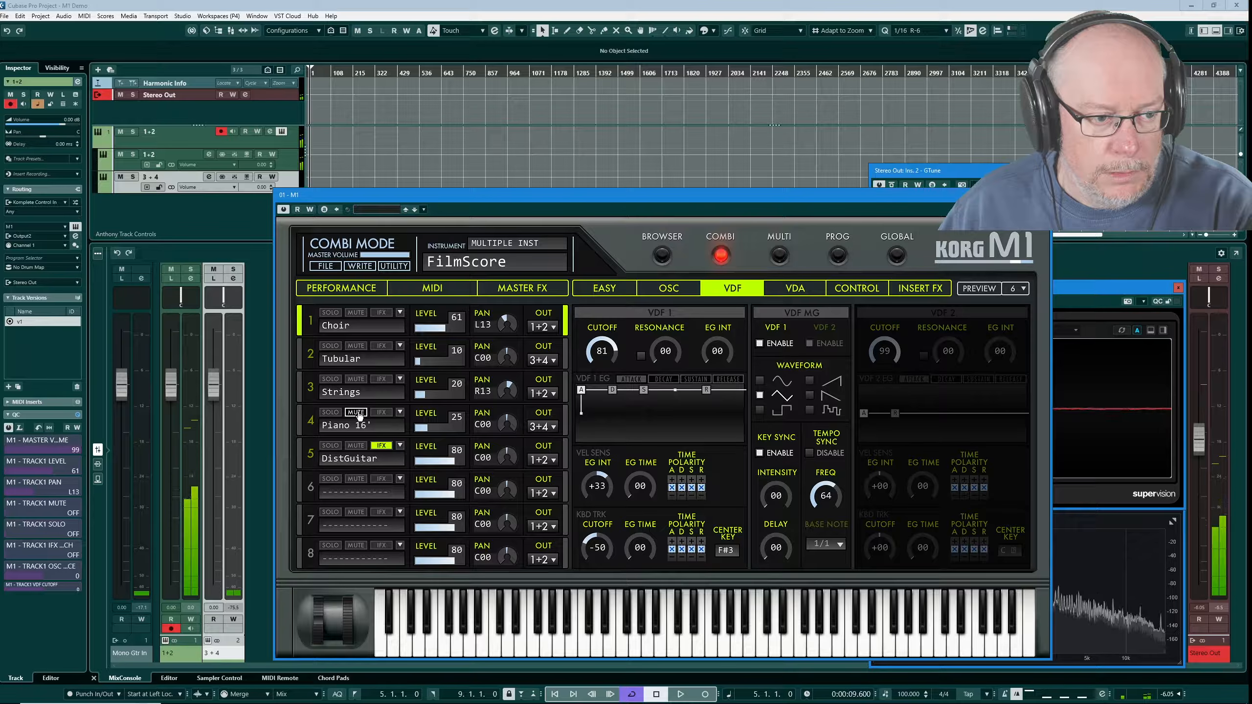
{"action": "left_click", "coordinate": [358, 415]}
{"action": "left_click", "coordinate": [357, 313]}
{"action": "left_click", "coordinate": [357, 380]}
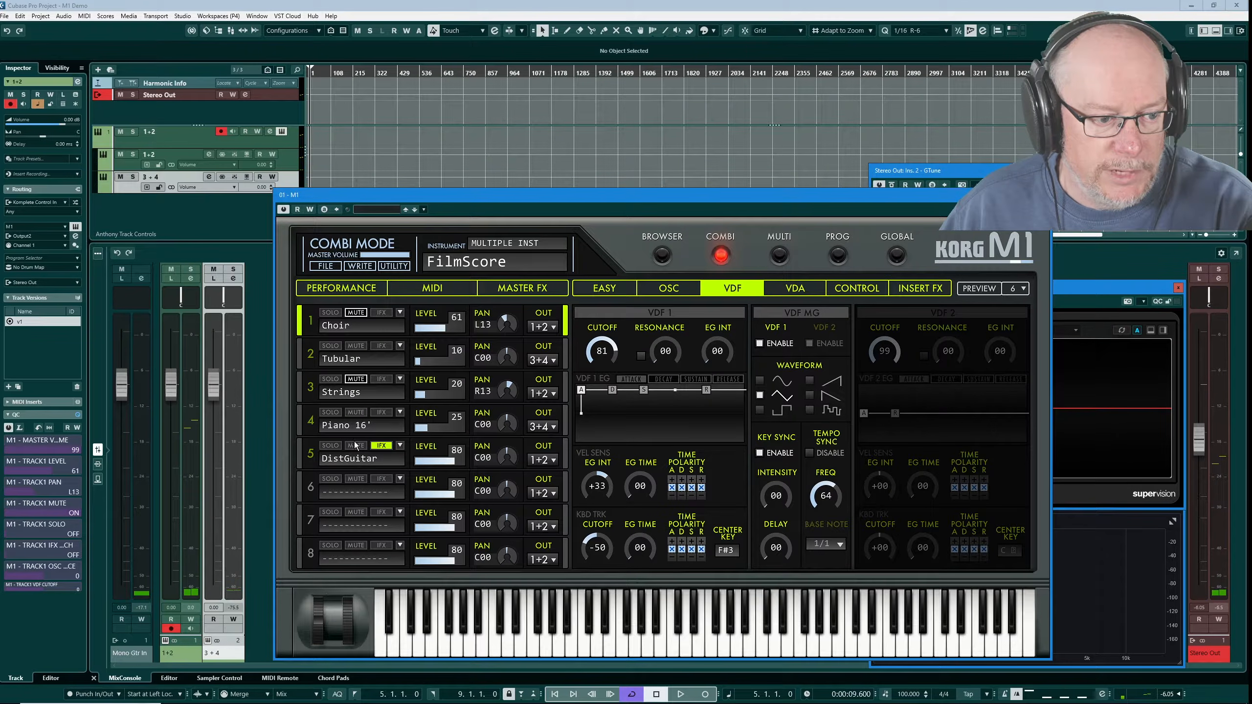
{"action": "left_click", "coordinate": [356, 446]}
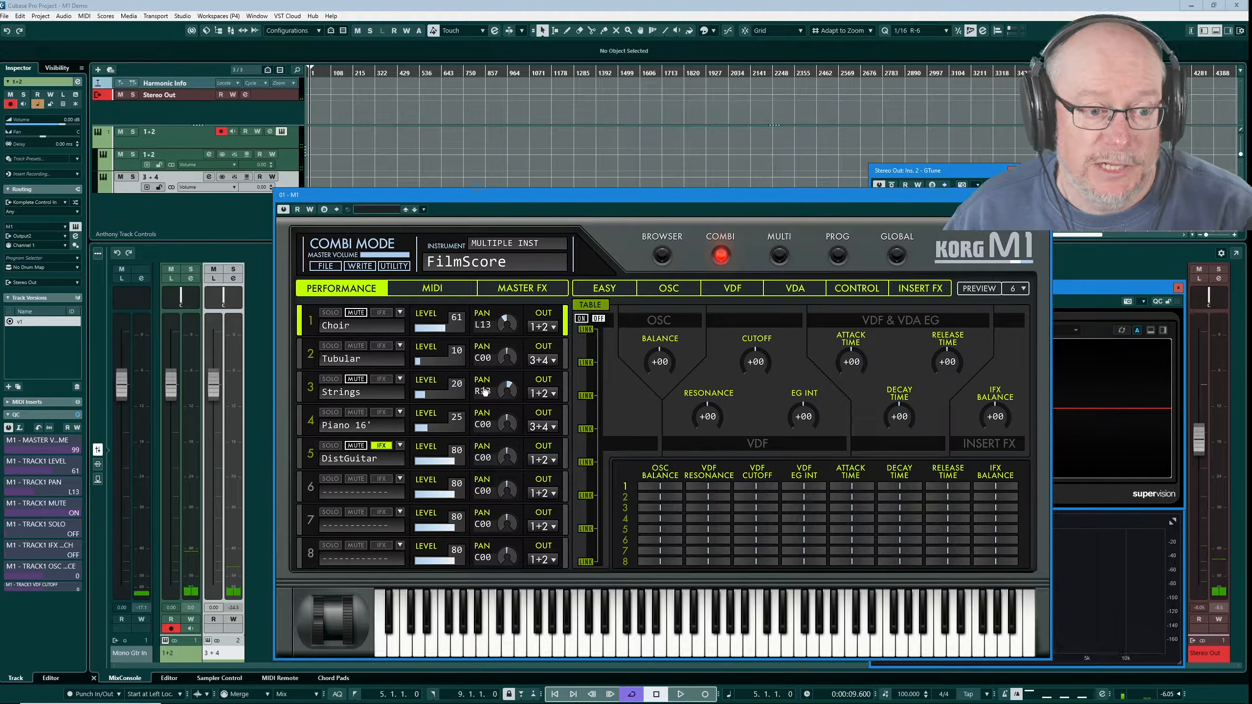
{"action": "left_click", "coordinate": [522, 294]}
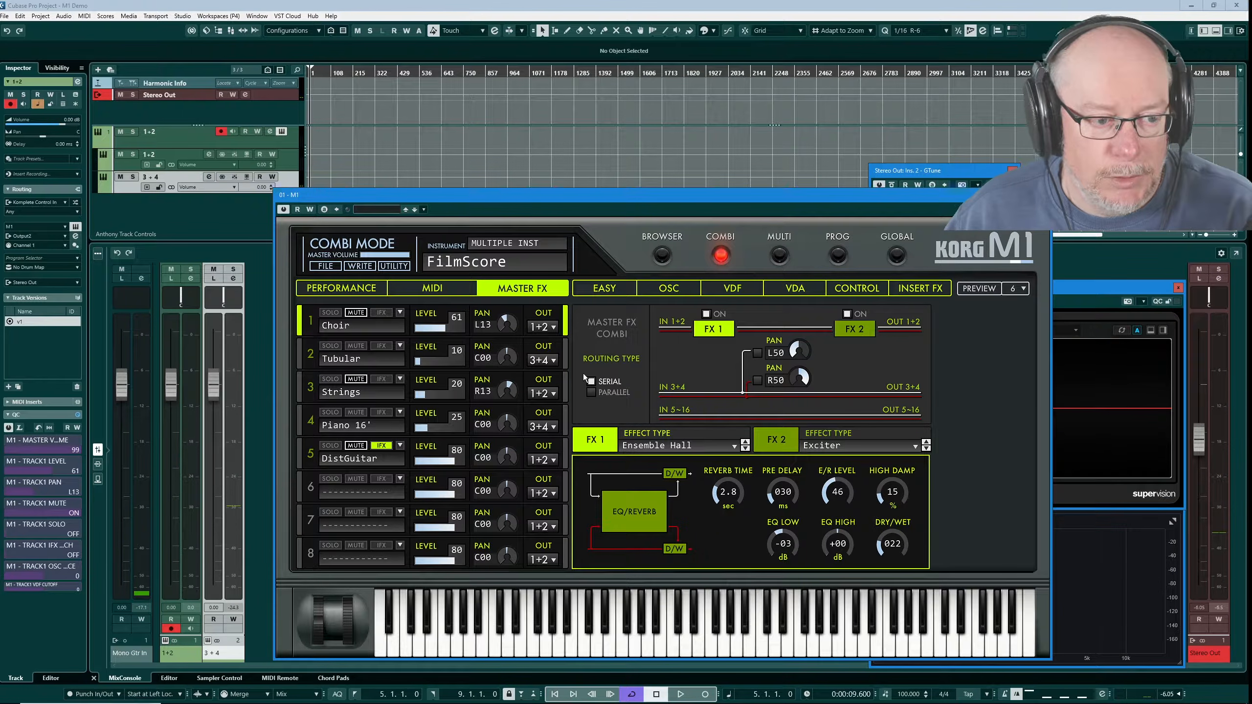
{"action": "left_click", "coordinate": [341, 288]}
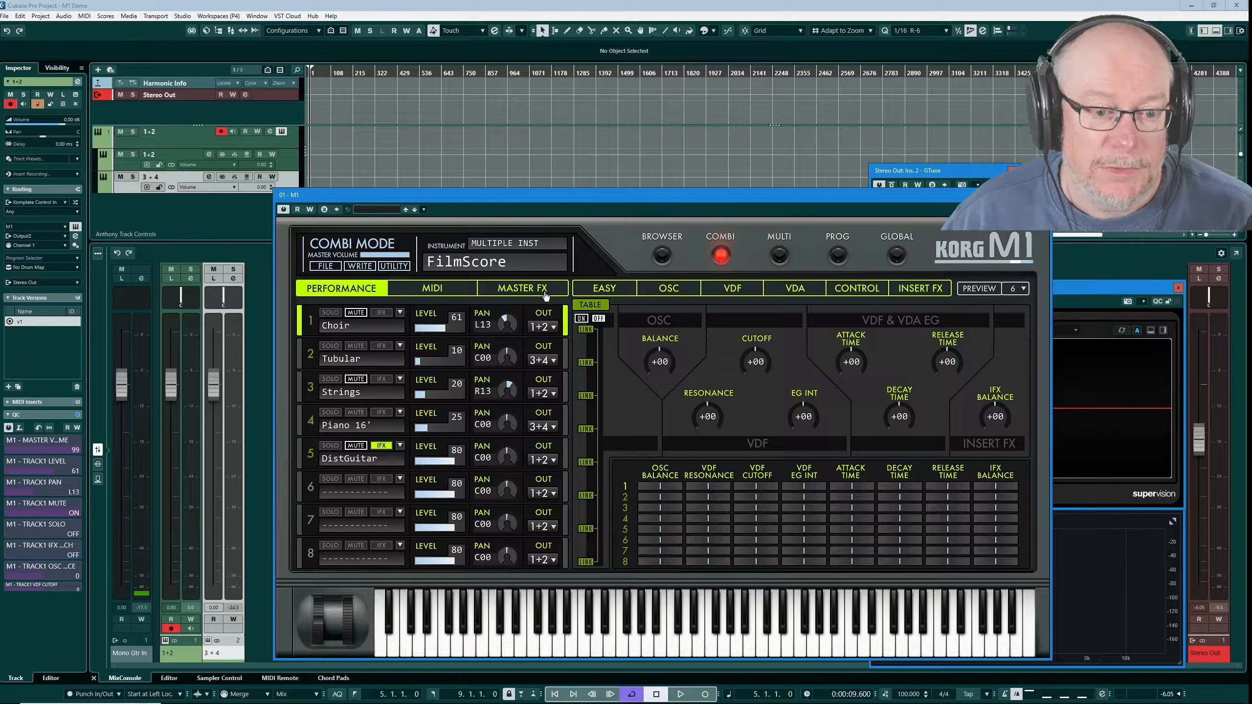
{"action": "left_click", "coordinate": [437, 296]}
{"action": "left_click", "coordinate": [506, 294]}
{"action": "left_click", "coordinate": [606, 295]}
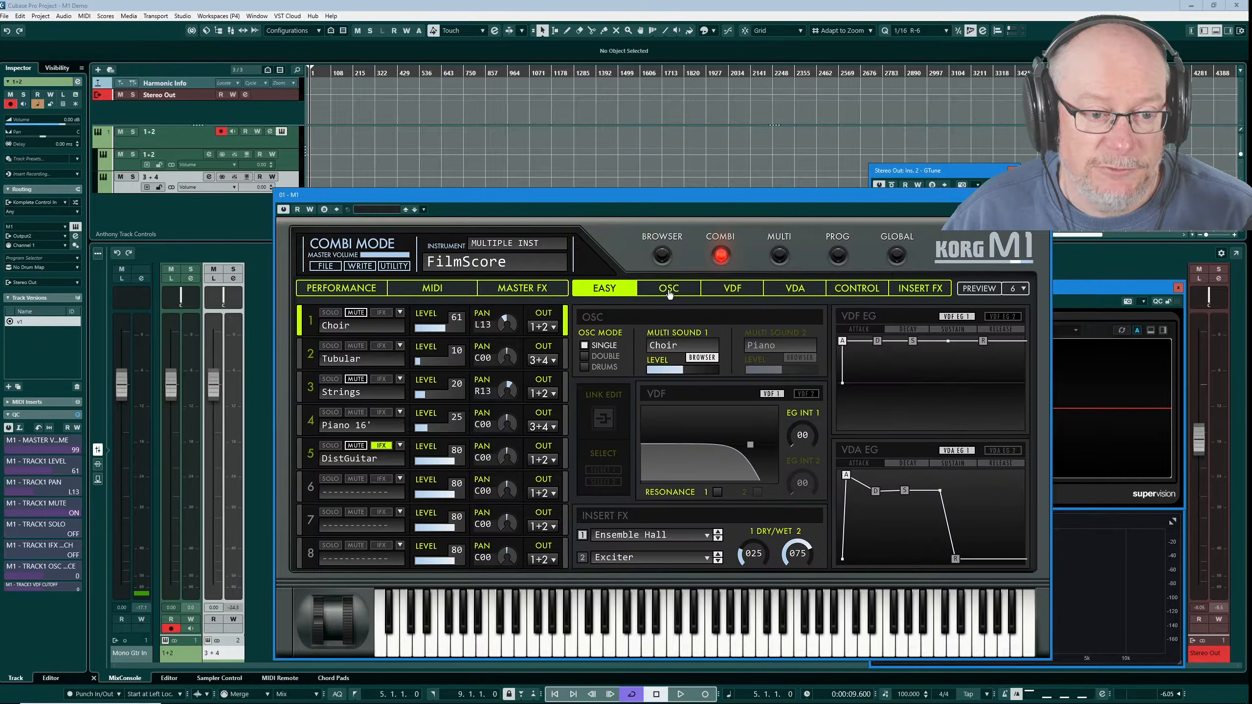
{"action": "left_click", "coordinate": [669, 295]}
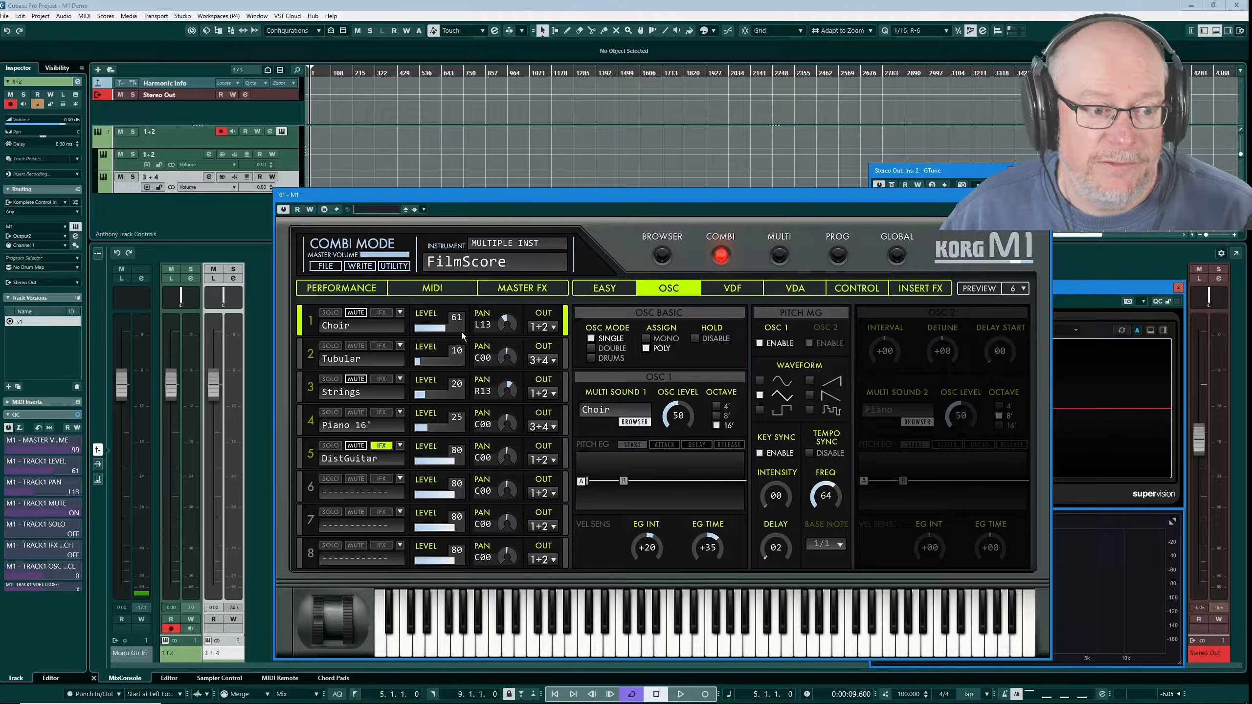
{"action": "left_click", "coordinate": [335, 288]}
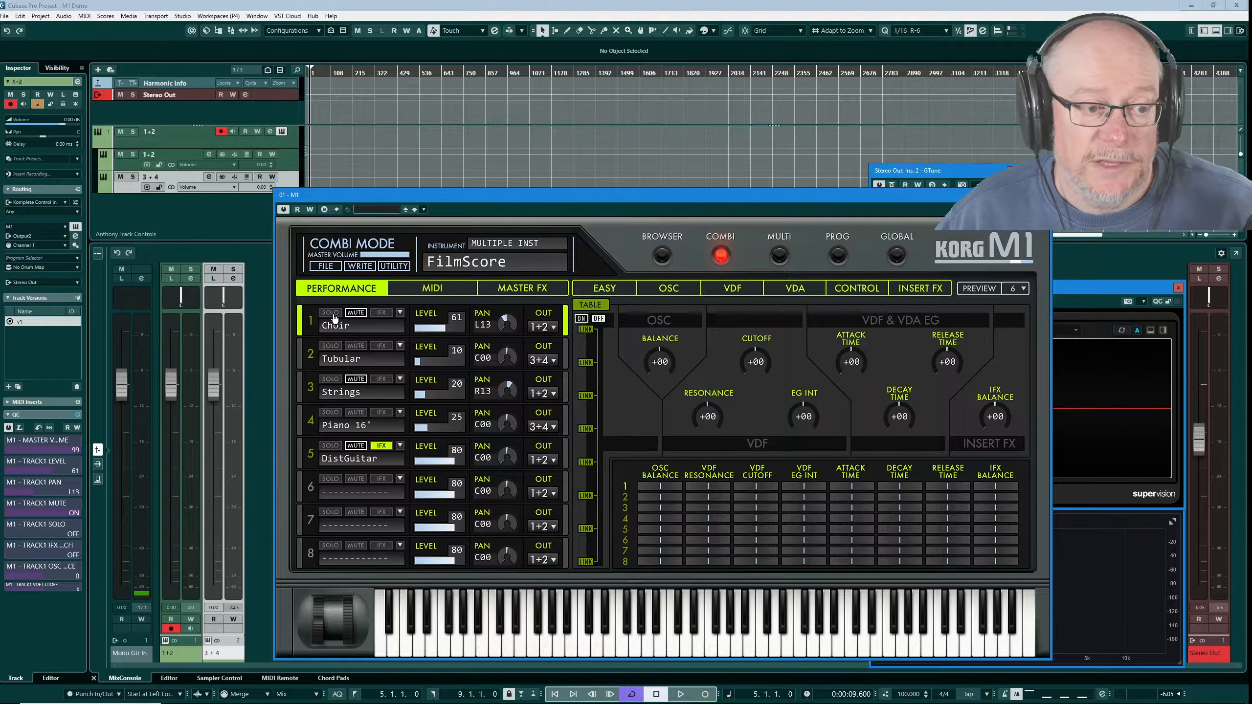
Raise Tubular's cutoff offset to +15, then select Choir and toggle the offset table on and off
{"action": "left_click", "coordinate": [302, 358]}
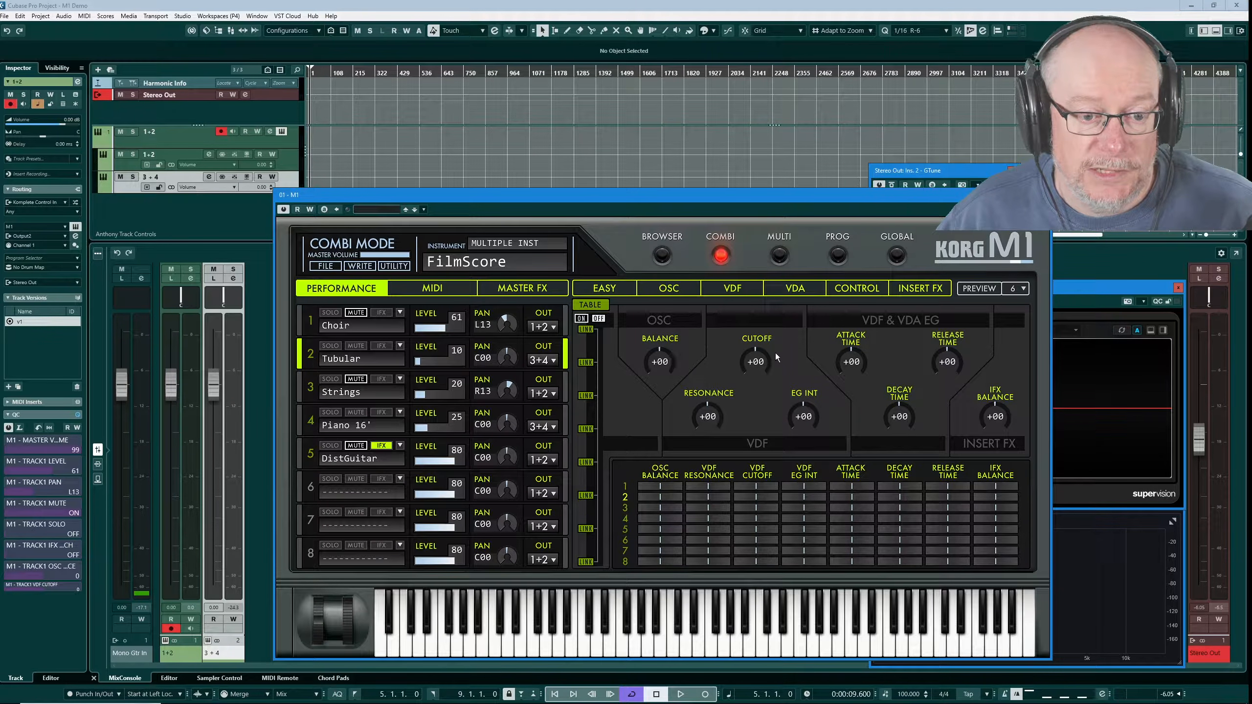
{"action": "scroll", "coordinate": [757, 364], "scroll_direction": "up", "scroll_amount": 5}
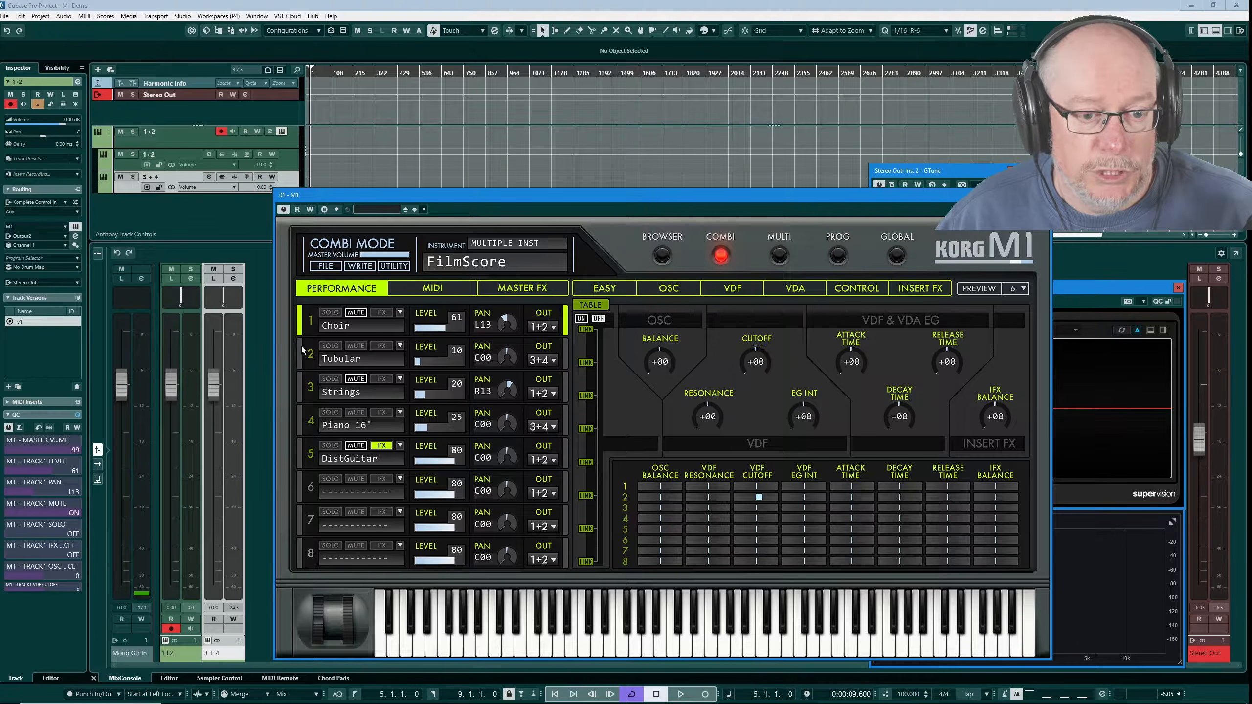
{"action": "left_click", "coordinate": [310, 320]}
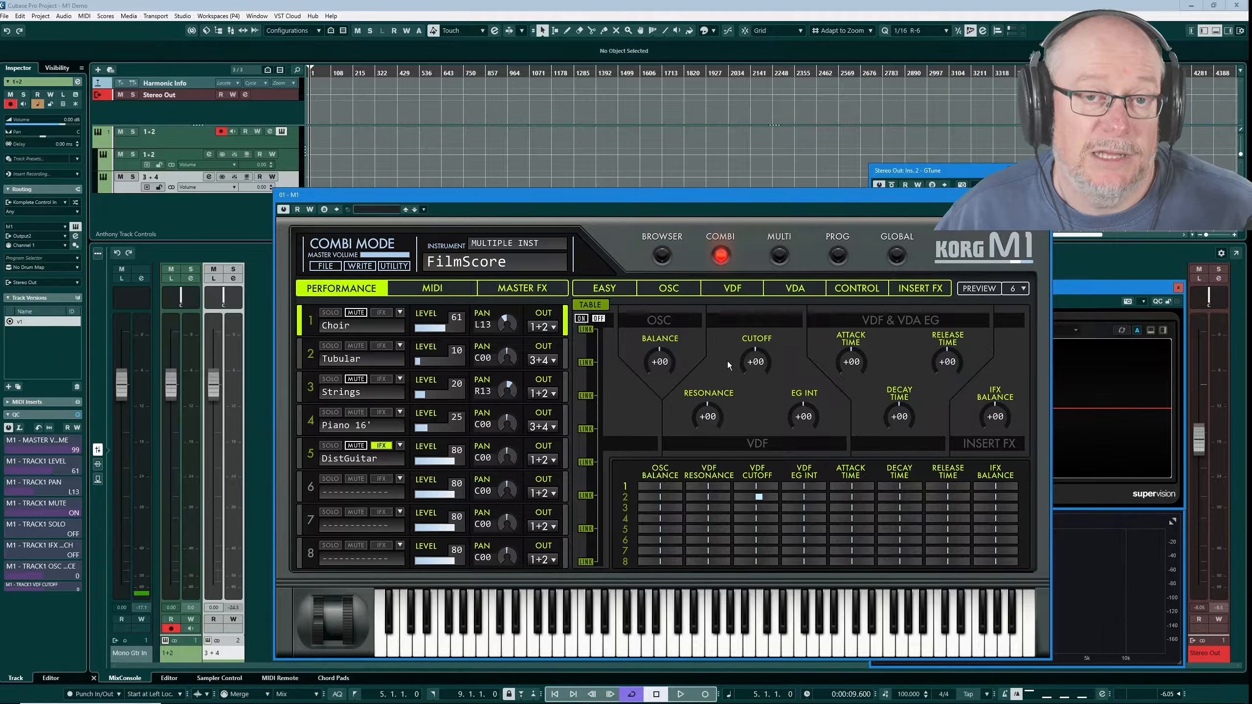
{"action": "left_click", "coordinate": [587, 306]}
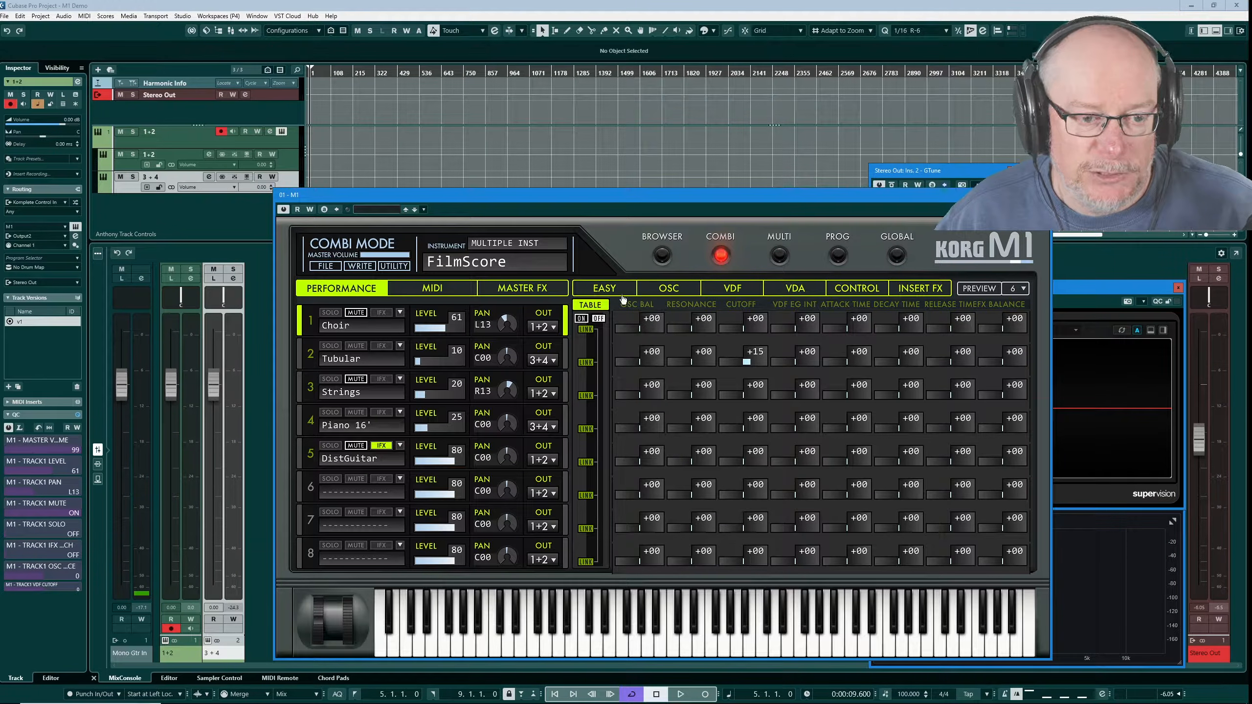
{"action": "left_click", "coordinate": [594, 307]}
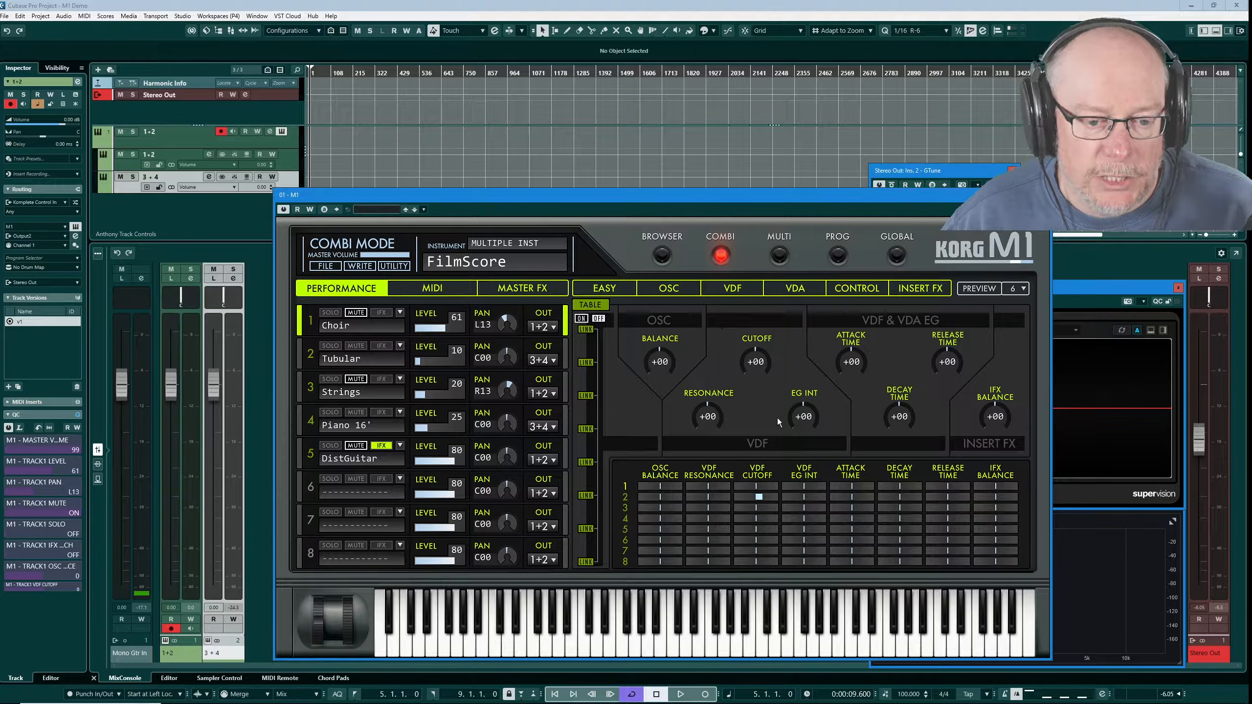
Lower the Choir's cutoff offset to -09 and compare the Choir and Tubular filter pages
{"action": "left_click", "coordinate": [760, 368]}
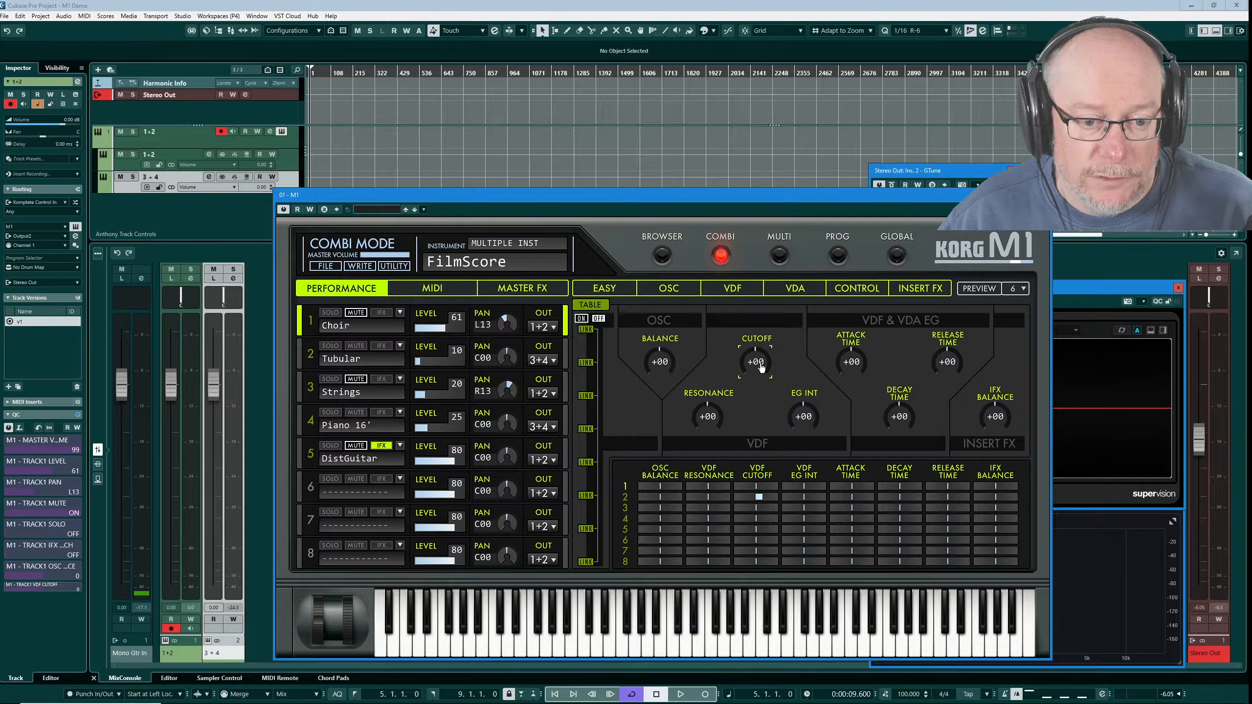
{"action": "left_click_drag", "start_coordinate": [761, 367], "coordinate": [758, 373]}
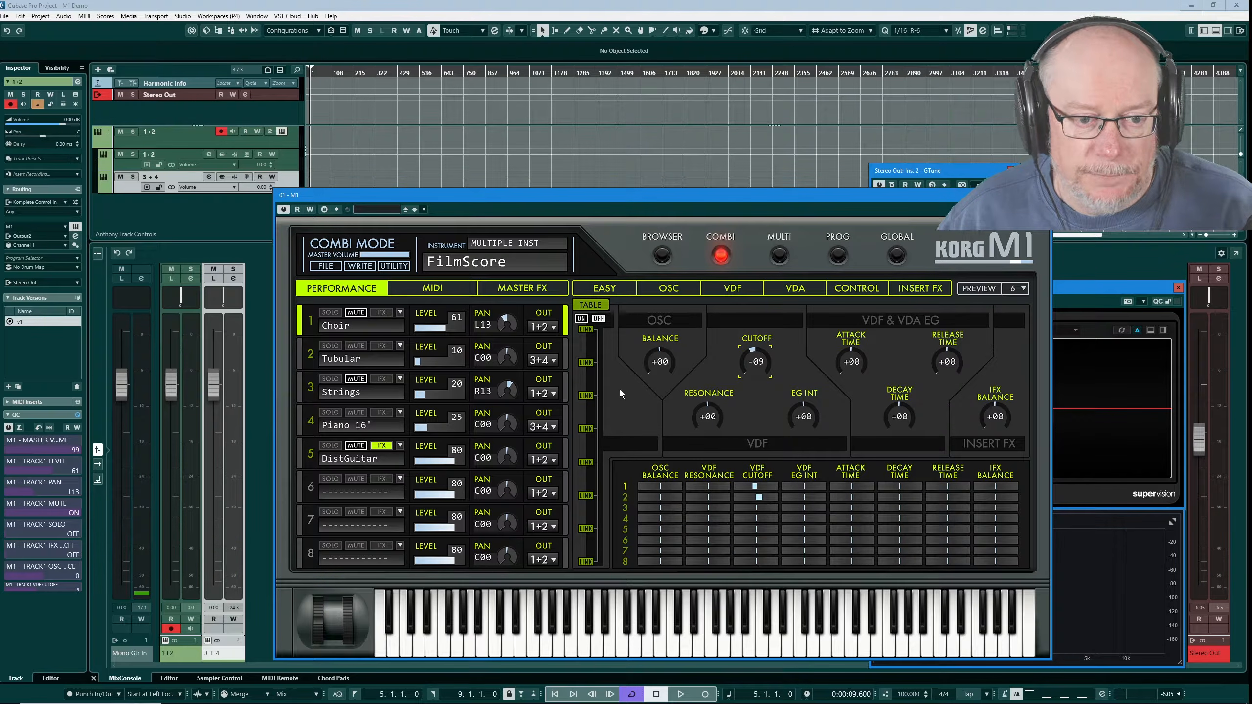
{"action": "left_click", "coordinate": [740, 290]}
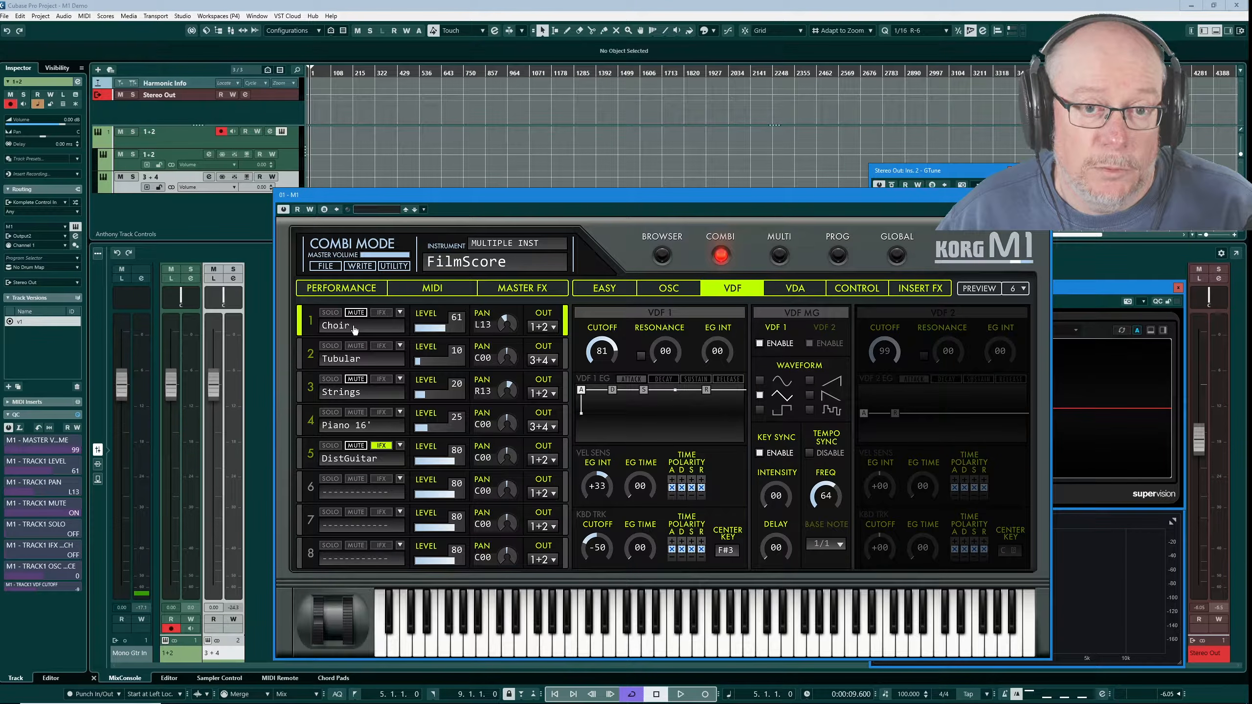
{"action": "left_click", "coordinate": [303, 353]}
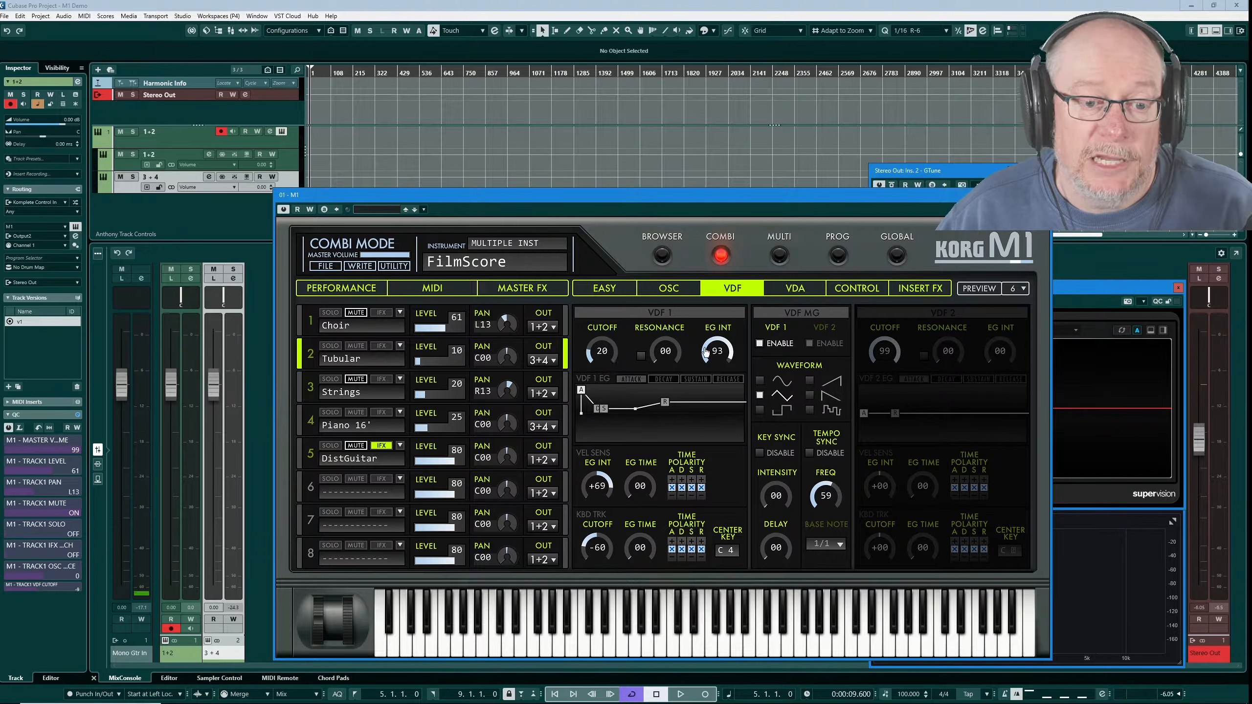
{"action": "left_click", "coordinate": [303, 321]}
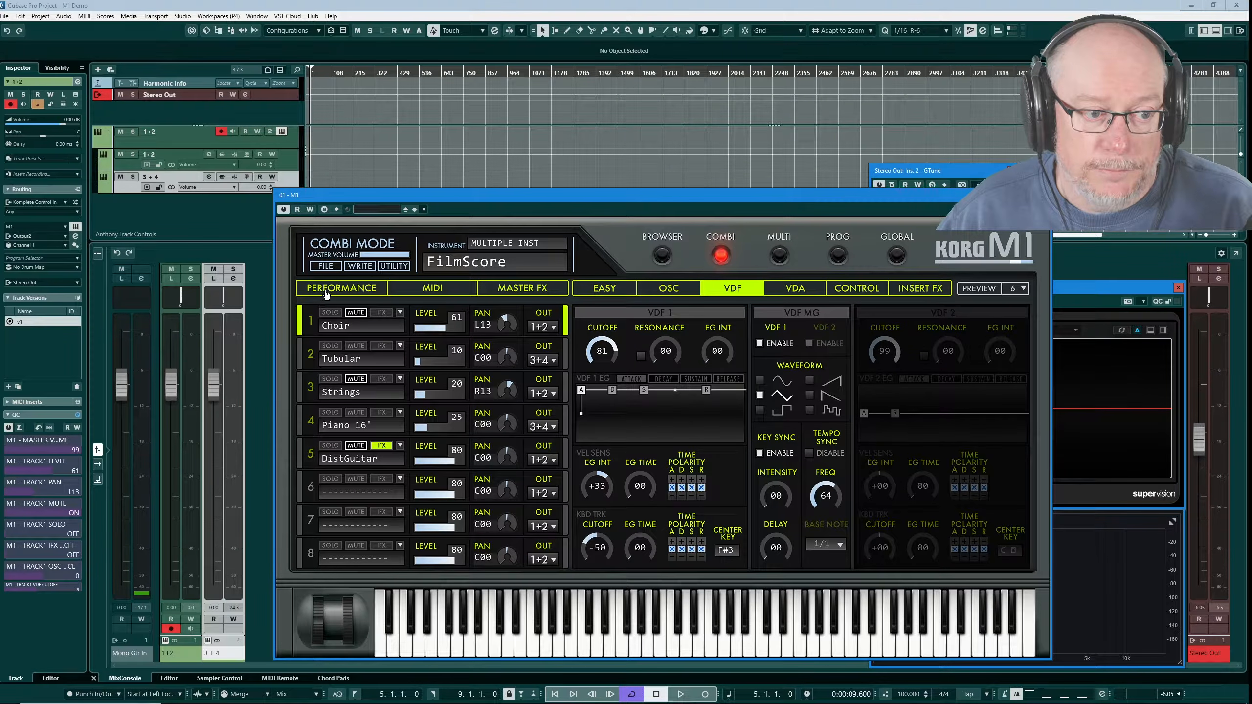
Lower the Choir's cutoff offset to -23 and return to its VDF filter page
{"action": "left_click", "coordinate": [353, 290]}
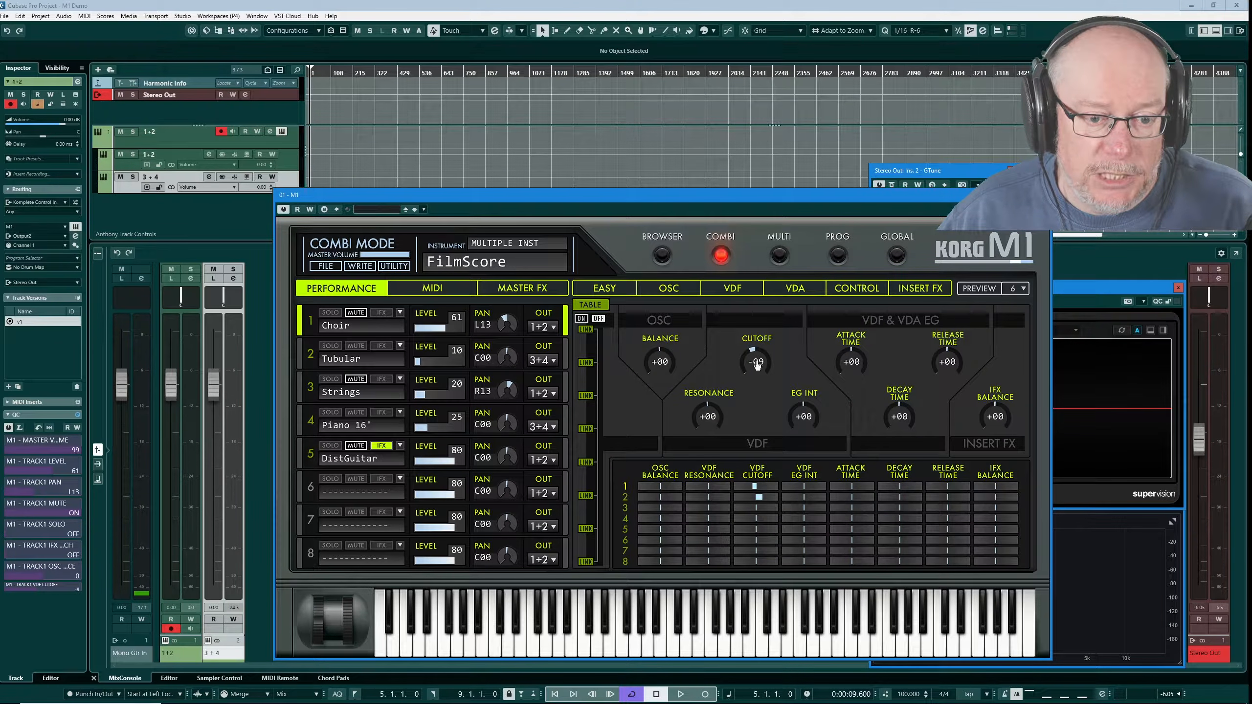
{"action": "left_click_drag", "start_coordinate": [758, 366], "coordinate": [754, 373]}
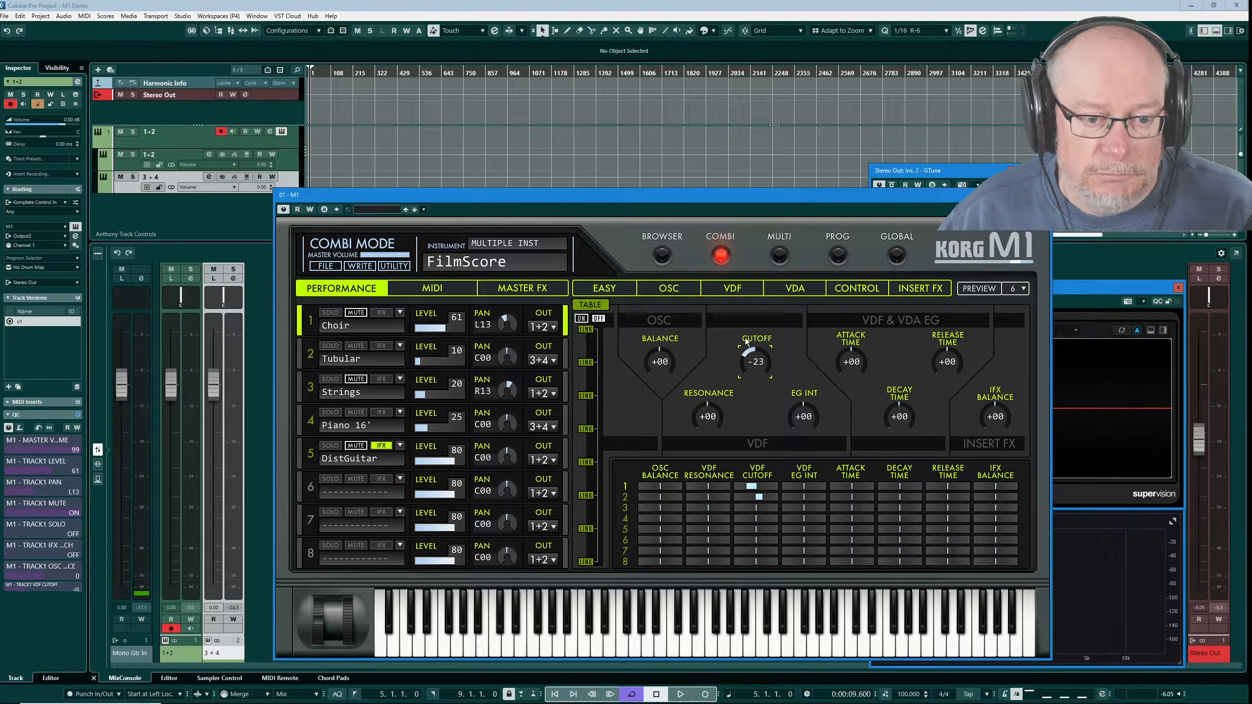
{"action": "left_click", "coordinate": [731, 290]}
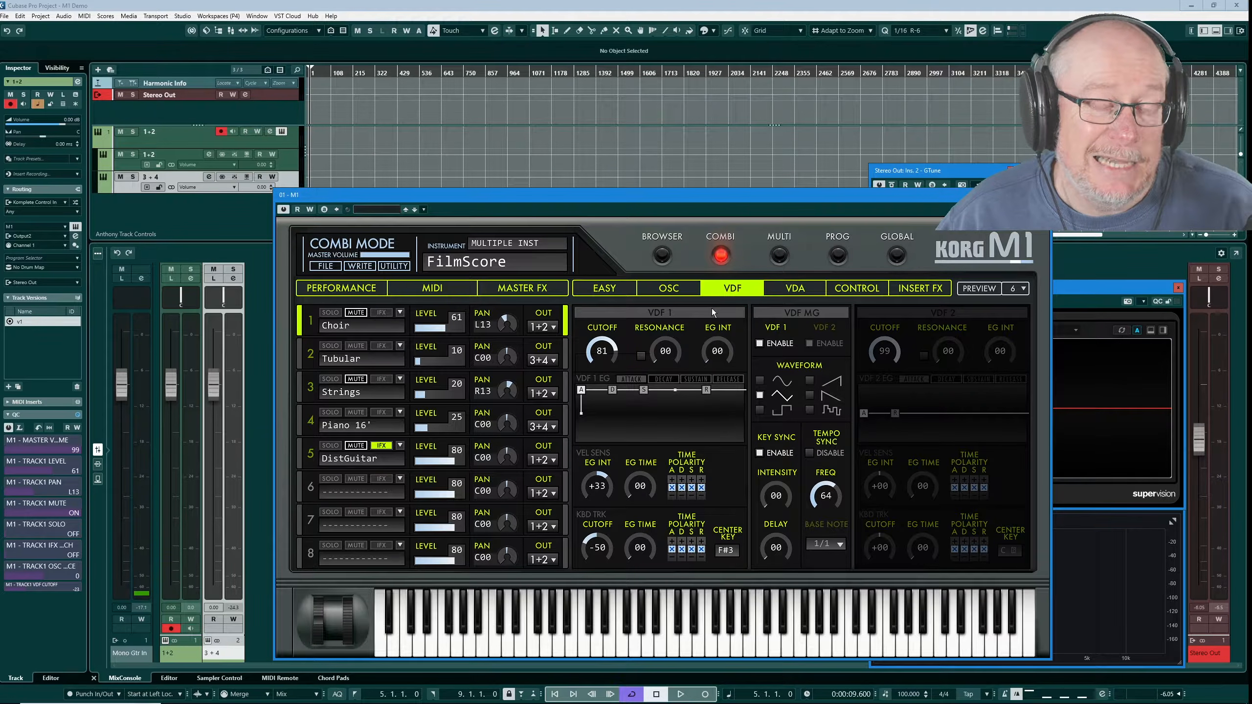
Unmute the Choir, Strings and DistGuitar parts, solo Choir, and return to the Performance page
{"action": "left_click", "coordinate": [355, 313]}
{"action": "left_click", "coordinate": [361, 378]}
{"action": "left_click", "coordinate": [357, 446]}
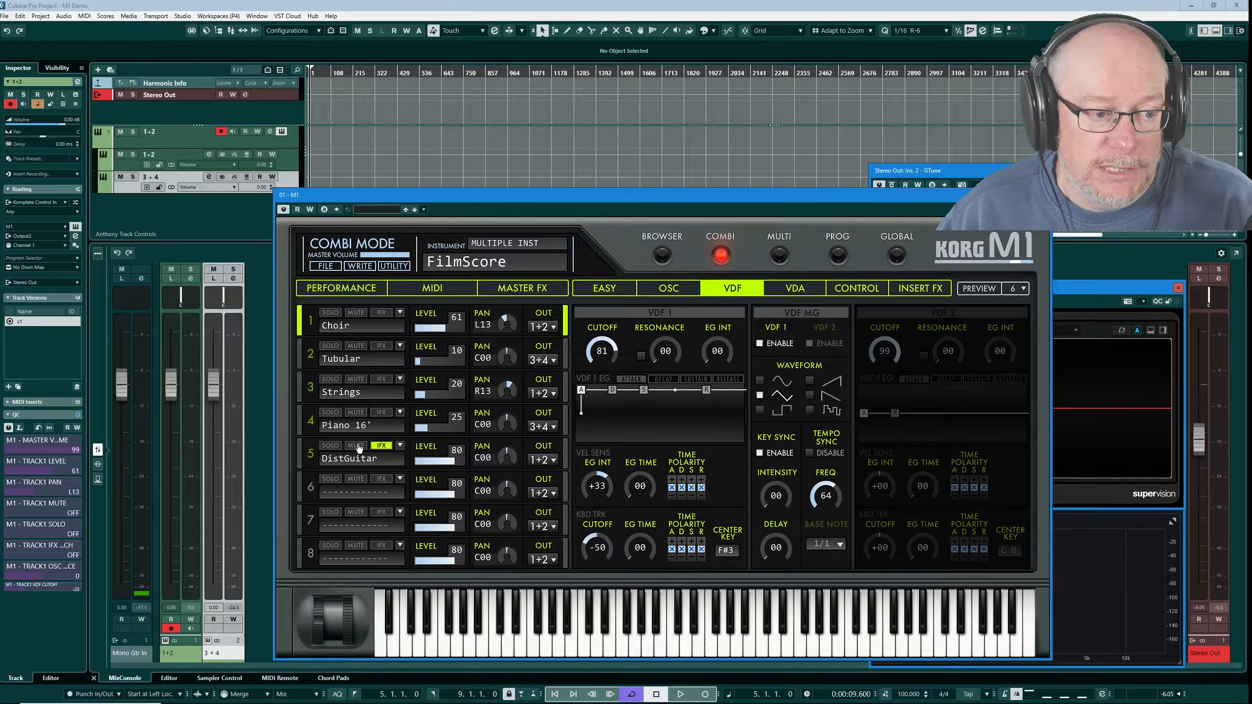
{"action": "left_click", "coordinate": [329, 313]}
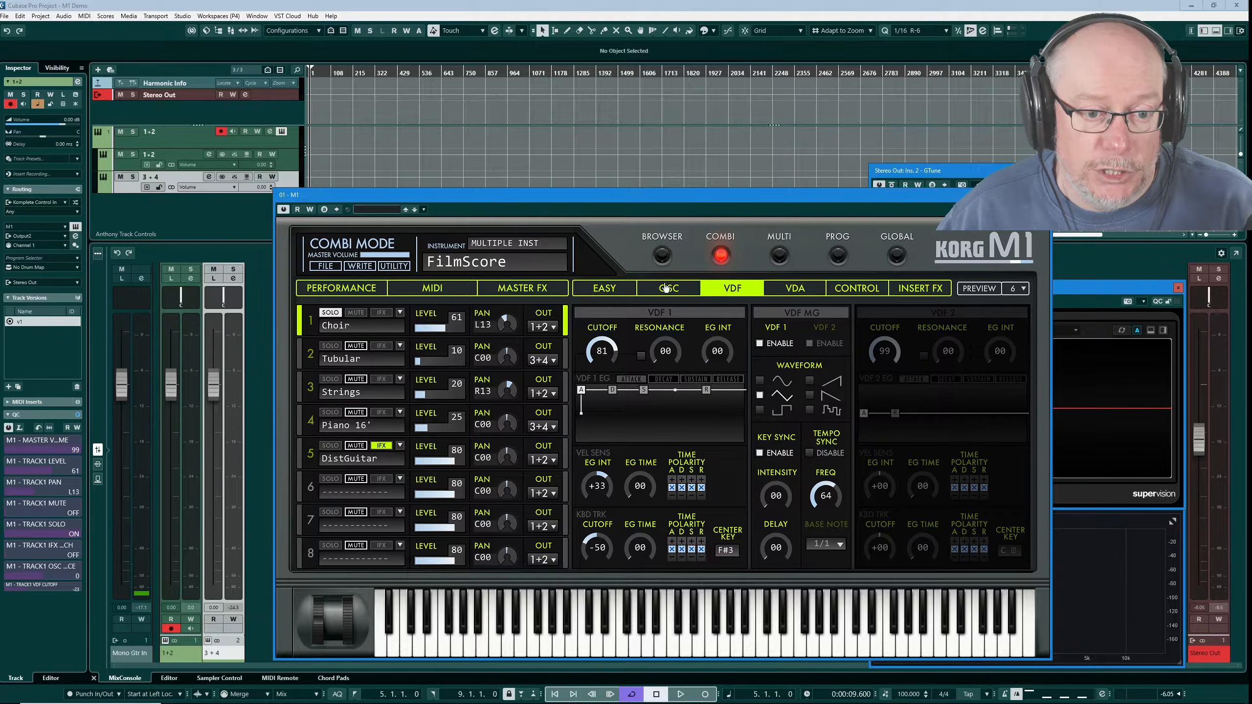
{"action": "left_click", "coordinate": [338, 289]}
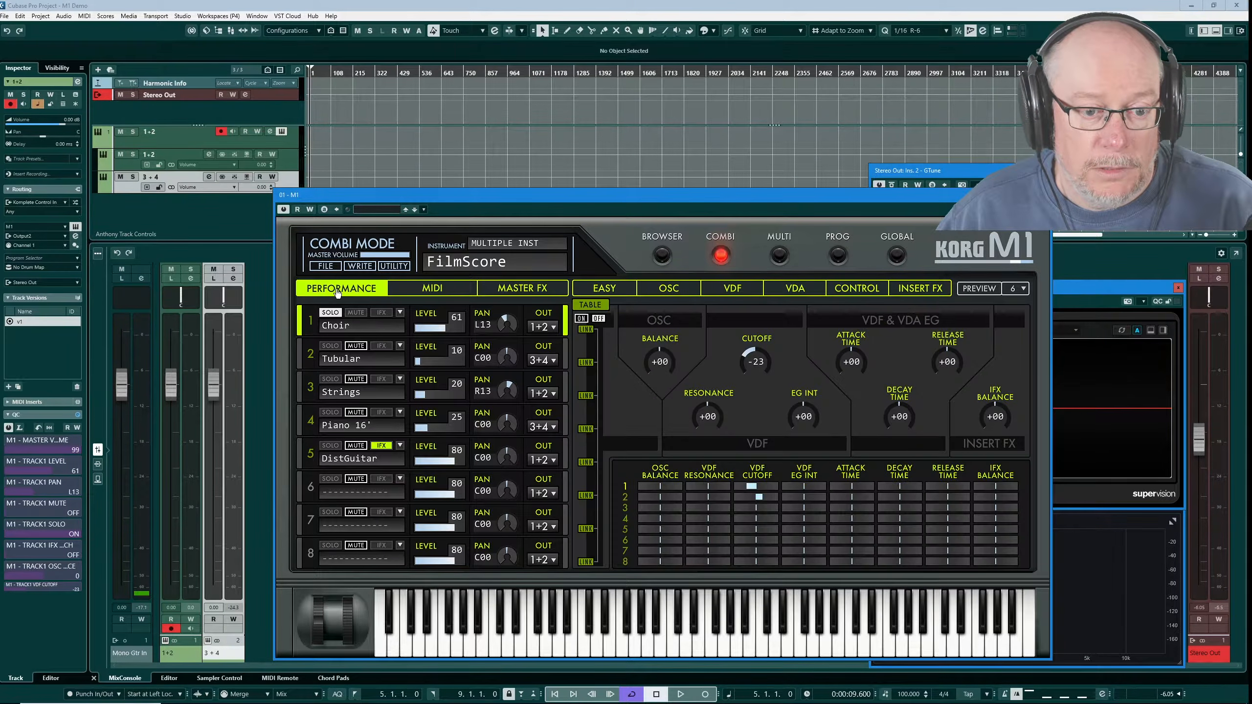
Reset the Choir's cutoff offset to +00, then take it down to -23 and back up to -13
{"action": "left_click", "coordinate": [757, 364], "text": "ctrl"}
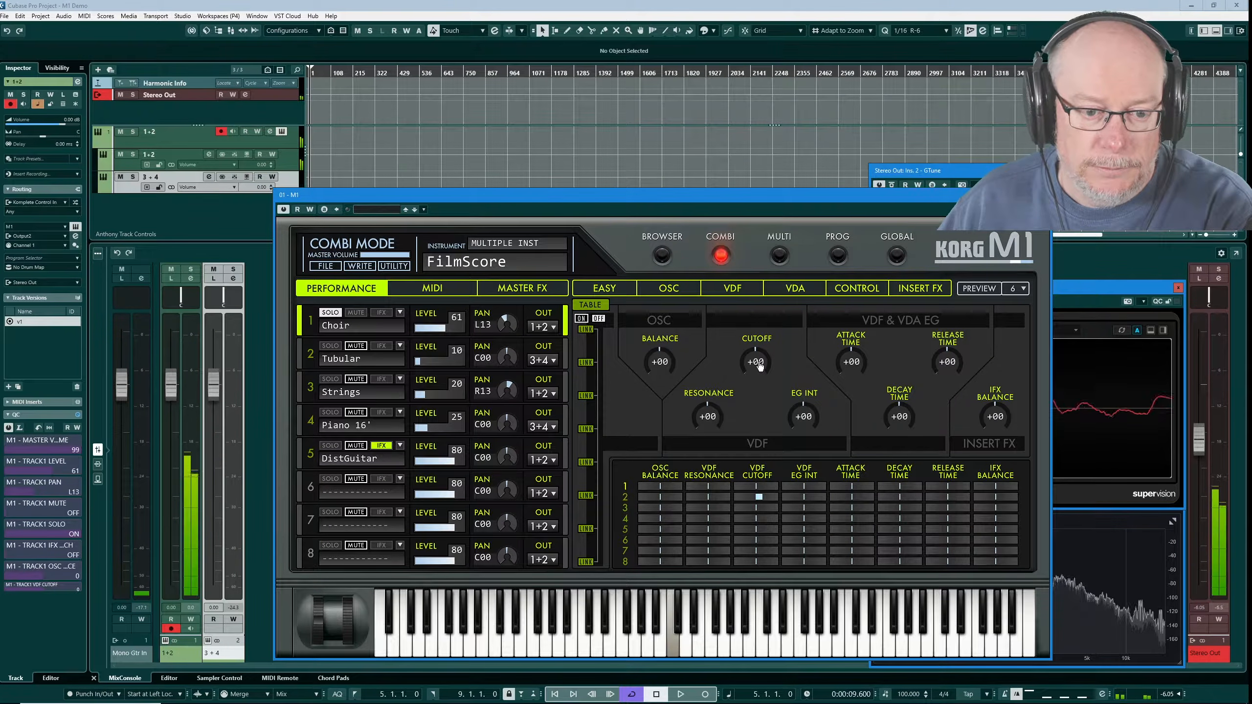
{"action": "left_click_drag", "start_coordinate": [757, 363], "coordinate": [757, 370]}
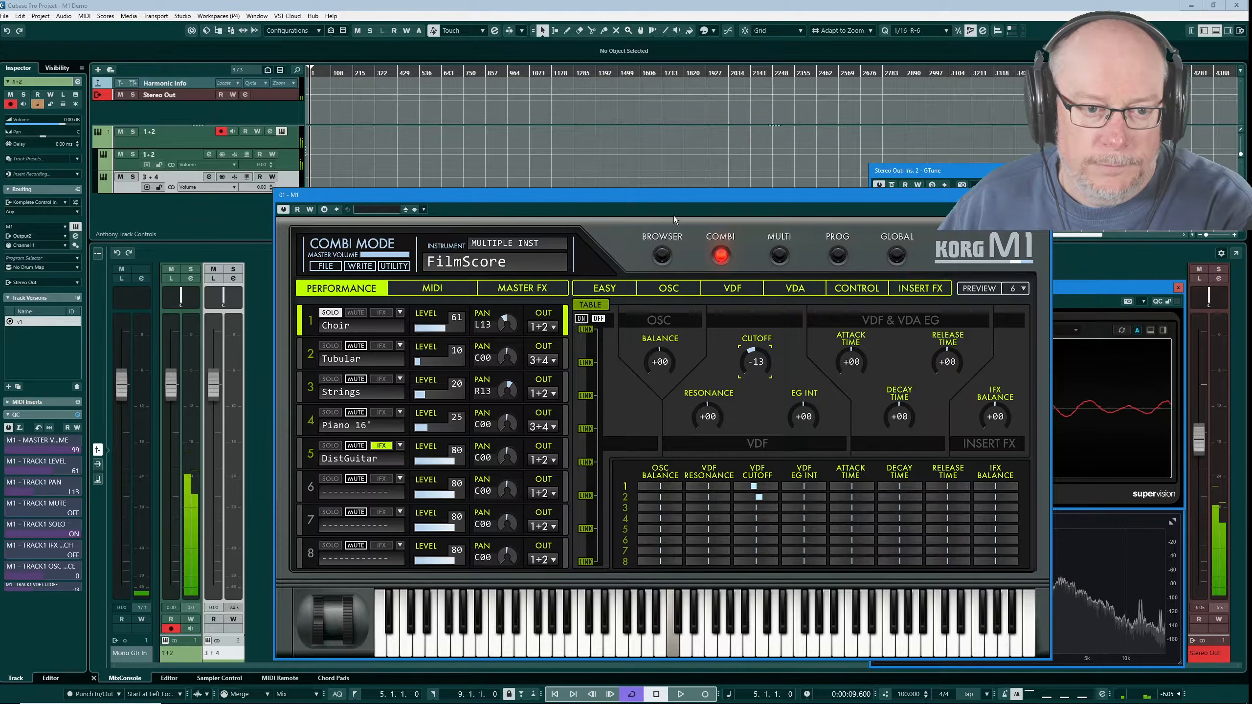
{"action": "left_click_drag", "start_coordinate": [668, 202], "coordinate": [485, 212]}
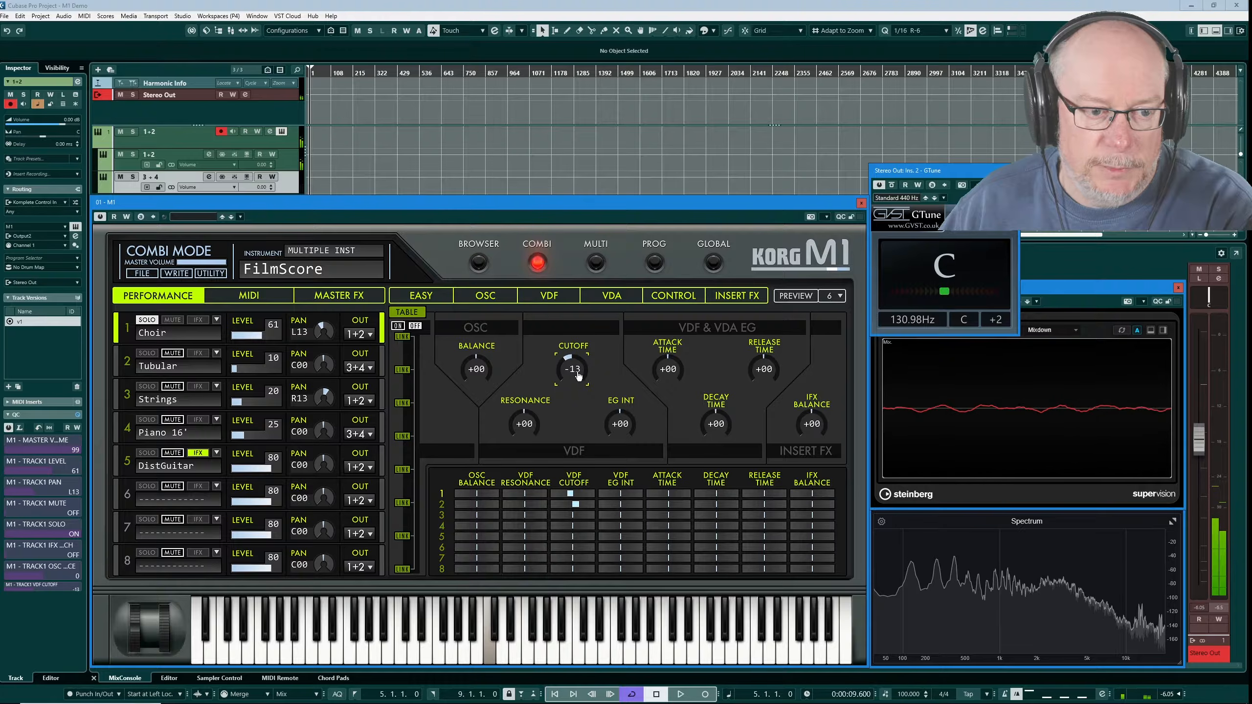
Bring the Choir's cutoff offset back to +00, comparing the VDF and Performance pages
{"action": "mouse_move", "coordinate": [572, 367]}
{"action": "left_mouse_down"}
{"action": "mouse_move", "coordinate": [573, 385]}
{"action": "mouse_move", "coordinate": [573, 360]}
{"action": "left_mouse_up"}
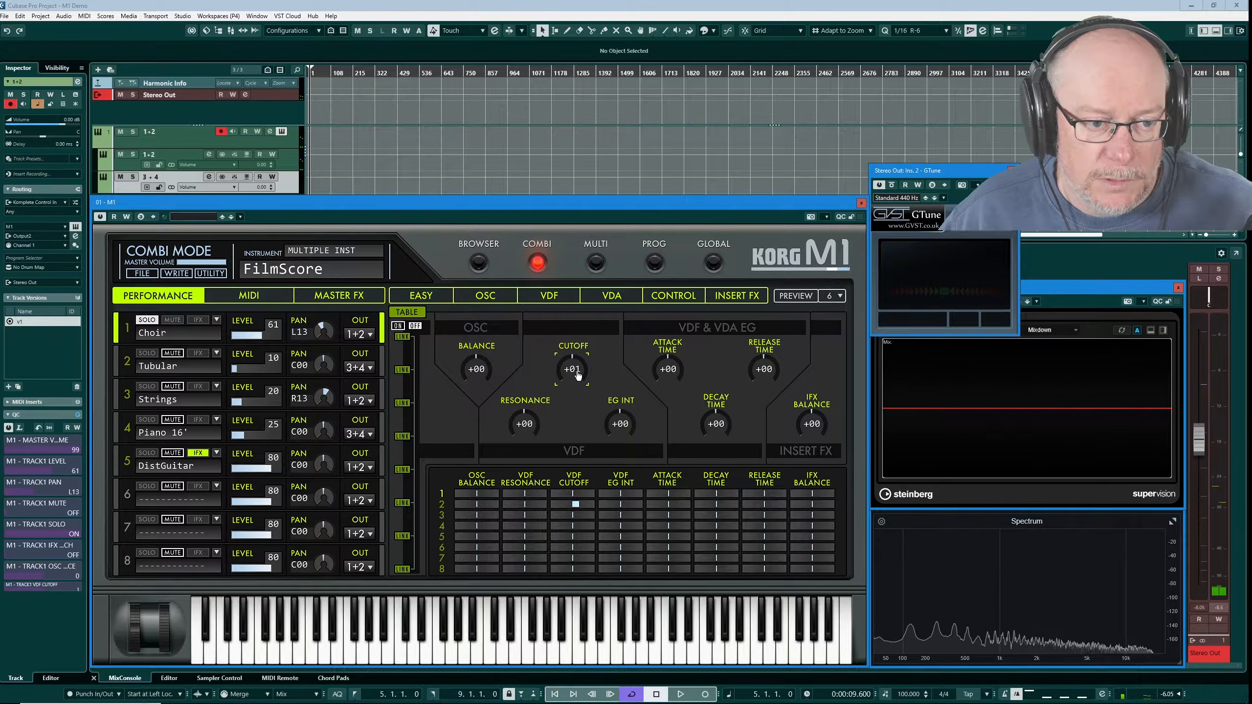
{"action": "left_click", "coordinate": [553, 299]}
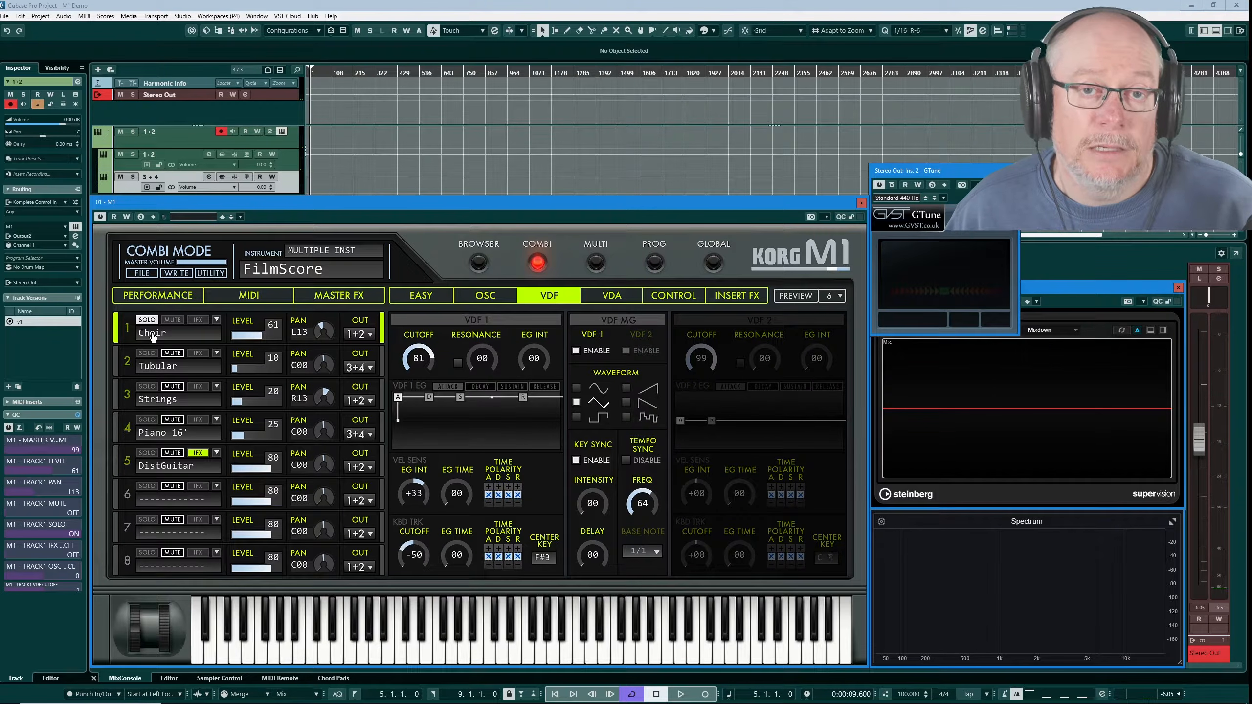
{"action": "left_click", "coordinate": [153, 298]}
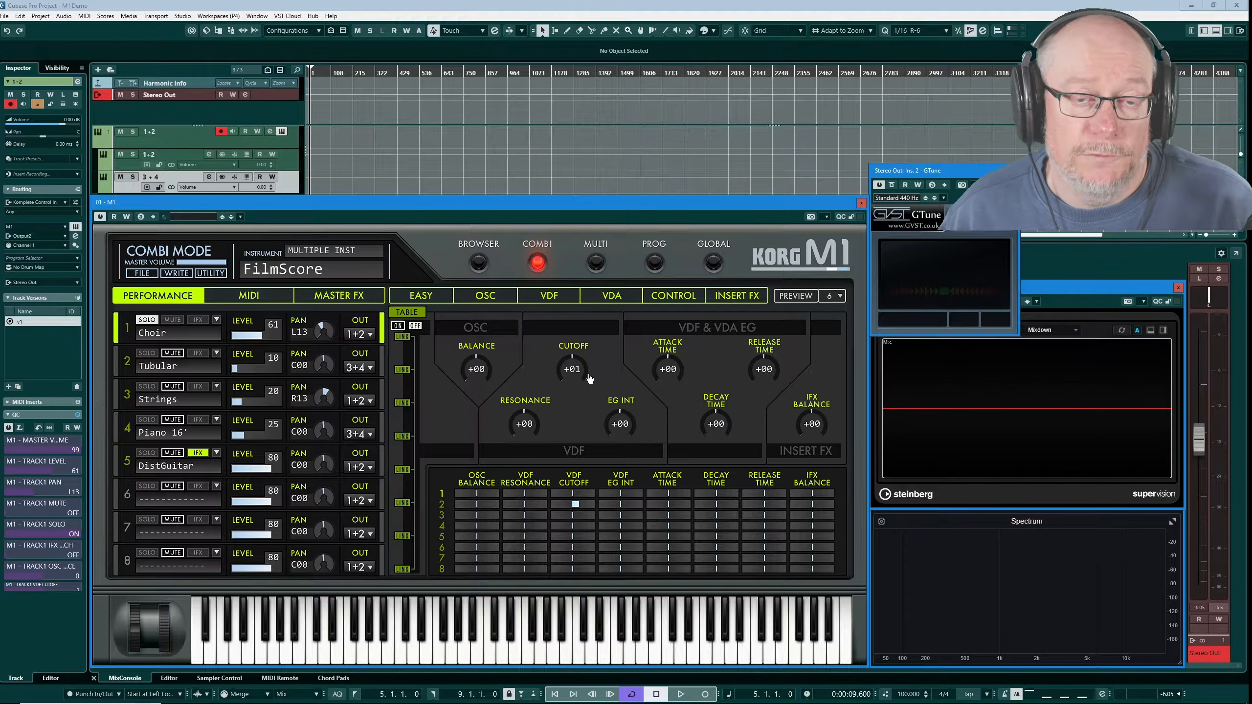
{"action": "left_click", "coordinate": [550, 297]}
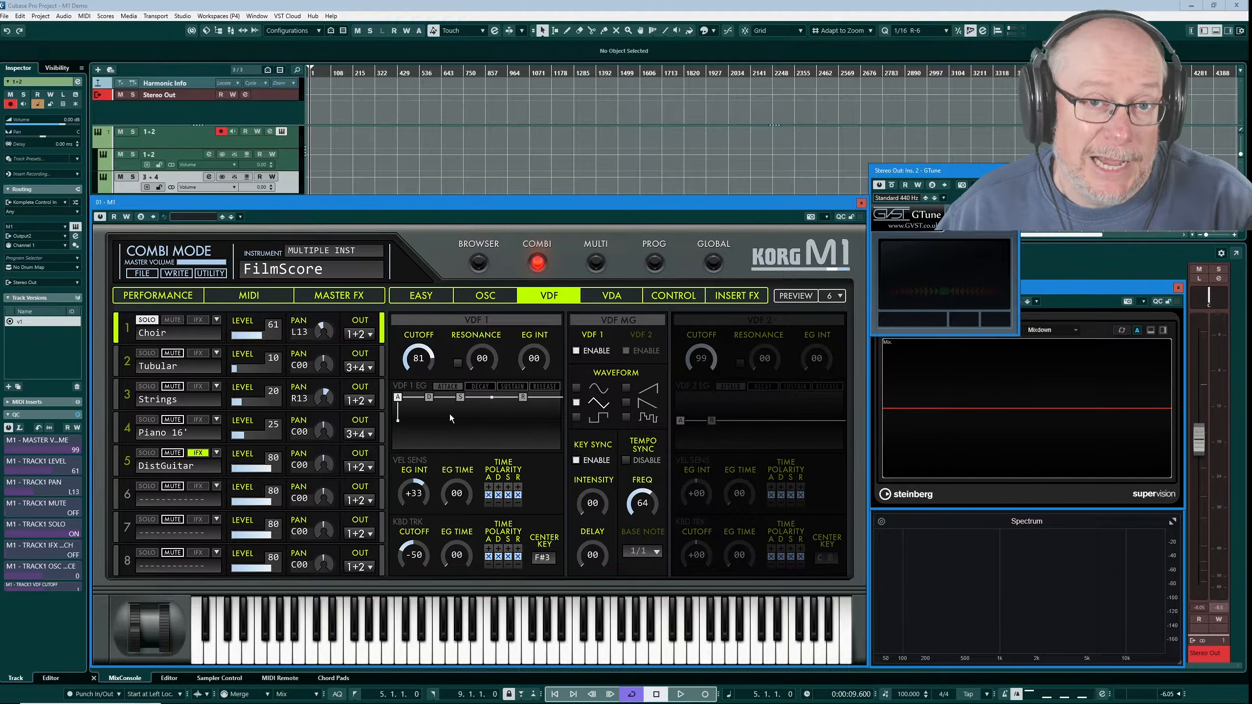
{"action": "left_click", "coordinate": [158, 295]}
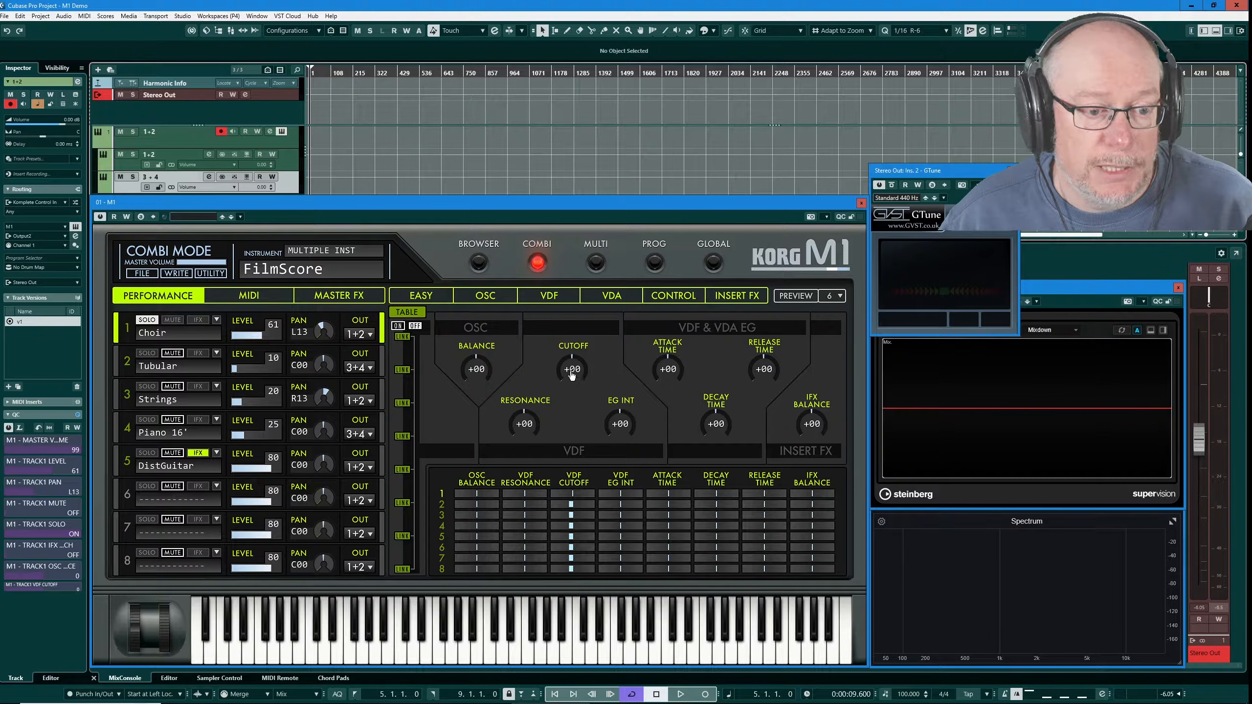
Turn the offset table on and set the Choir's cutoff offset to +12
{"action": "mouse_move", "coordinate": [573, 369]}
{"action": "left_mouse_down"}
{"action": "mouse_move", "coordinate": [569, 345]}
{"action": "mouse_move", "coordinate": [574, 372]}
{"action": "left_mouse_up"}
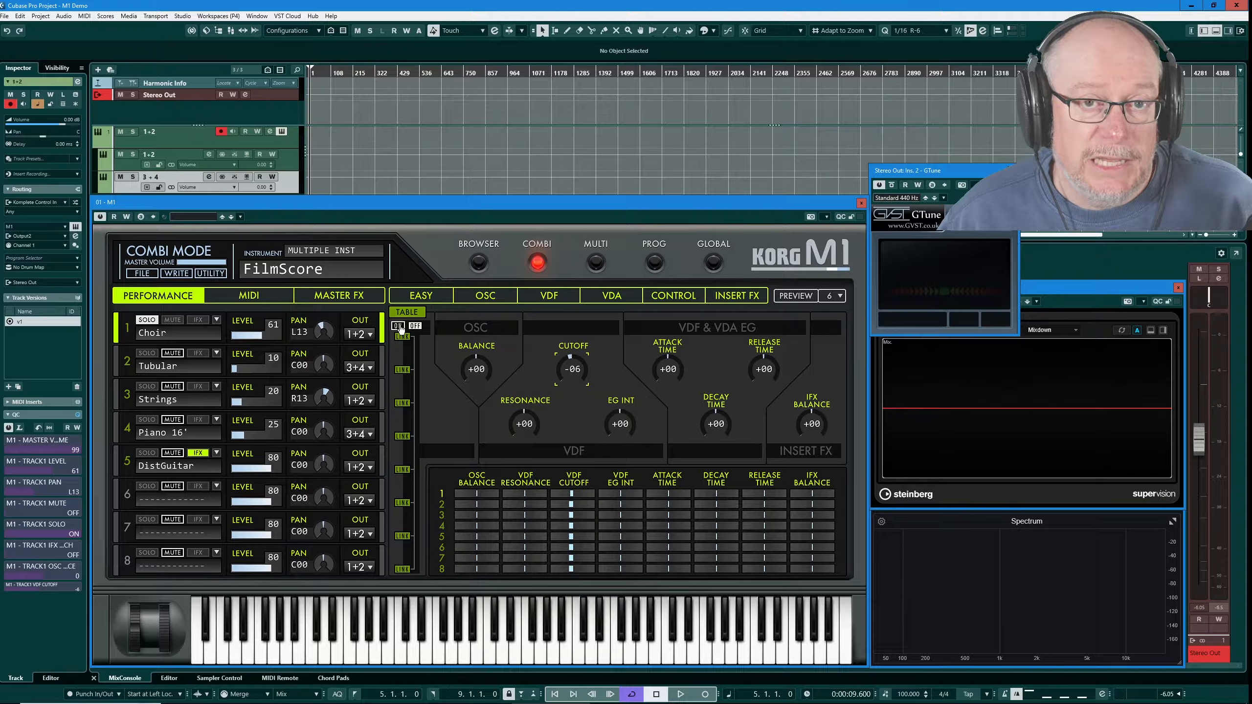
{"action": "left_click", "coordinate": [399, 327]}
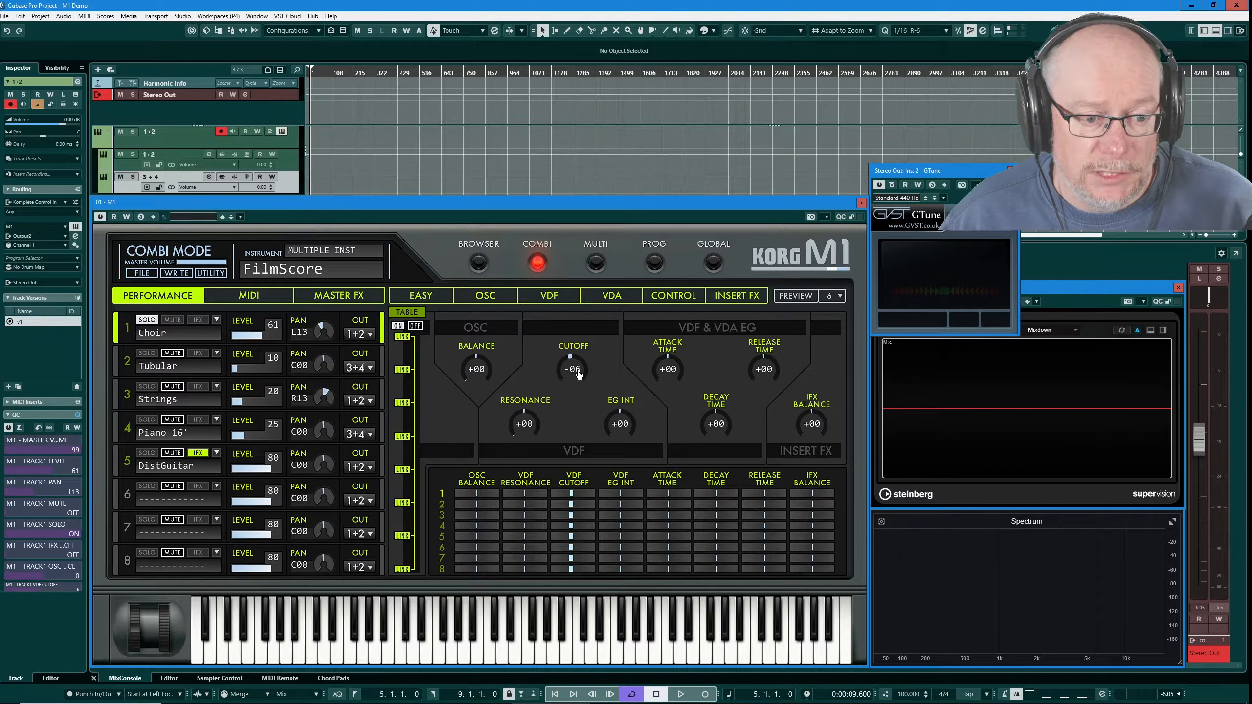
{"action": "left_click_drag", "start_coordinate": [579, 375], "coordinate": [575, 372]}
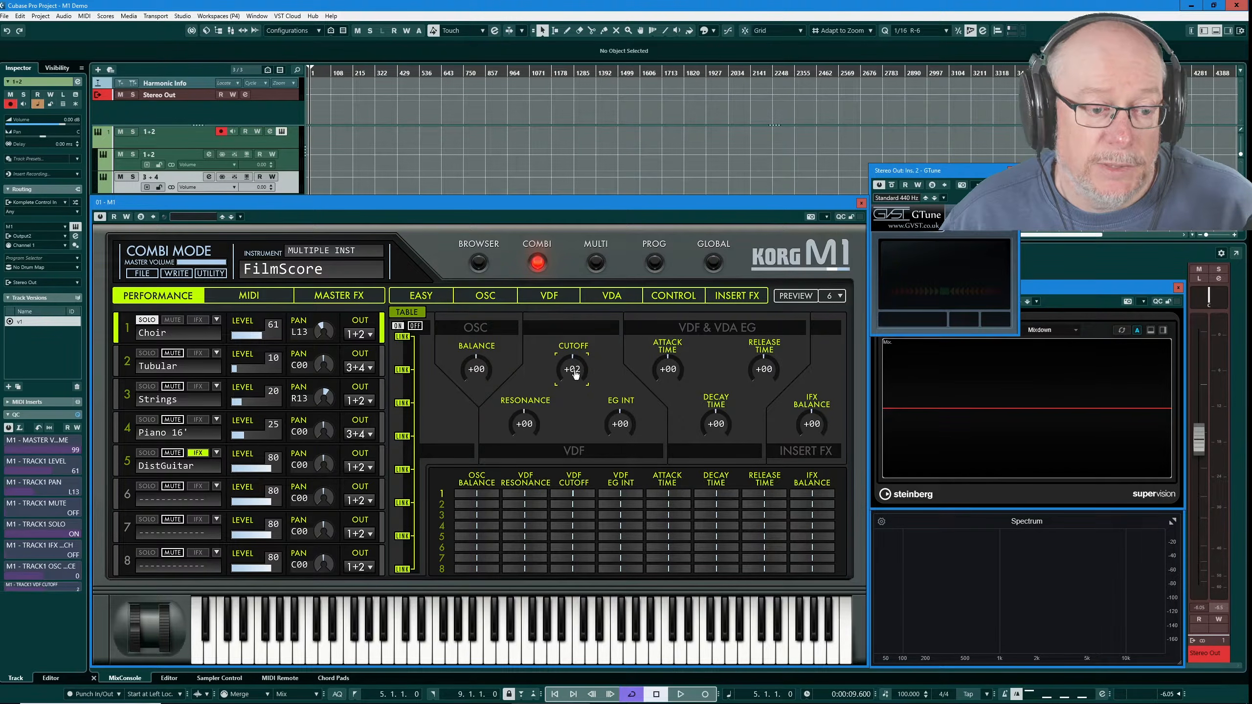
{"action": "left_click_drag", "start_coordinate": [575, 374], "coordinate": [576, 369]}
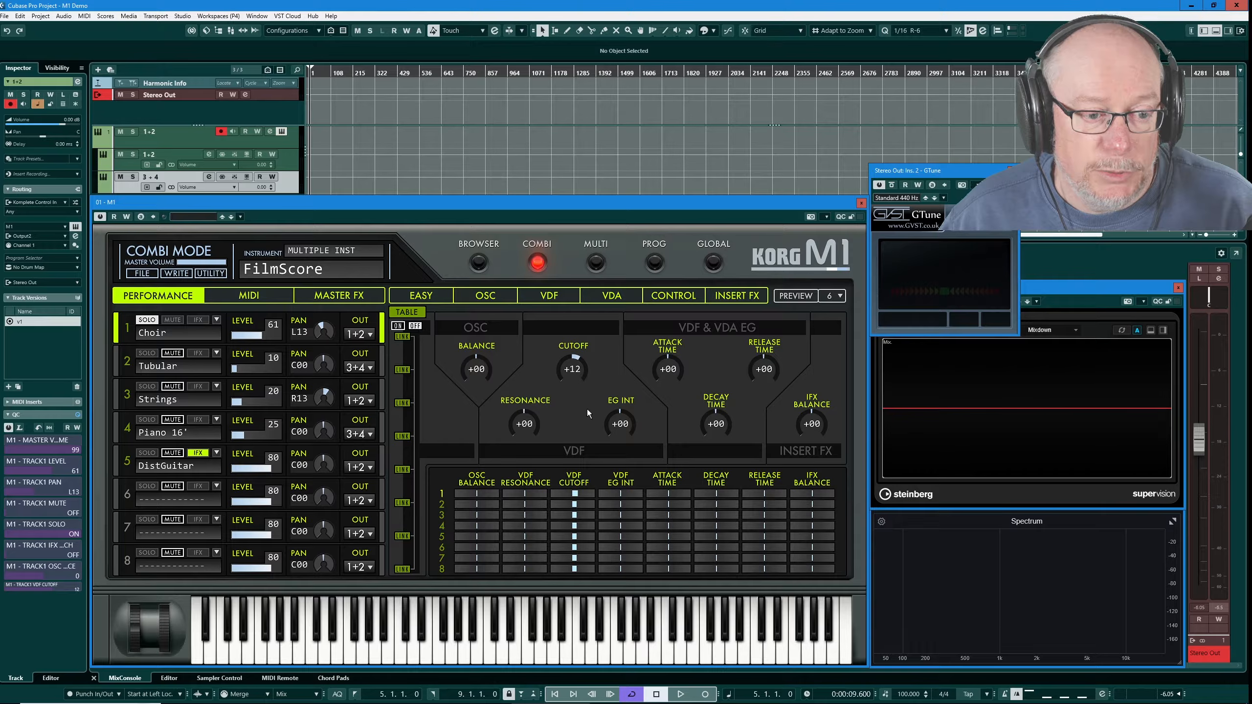
Select Tubular, link all parts, and set the shared cutoff offset to -20
{"action": "left_click", "coordinate": [124, 365]}
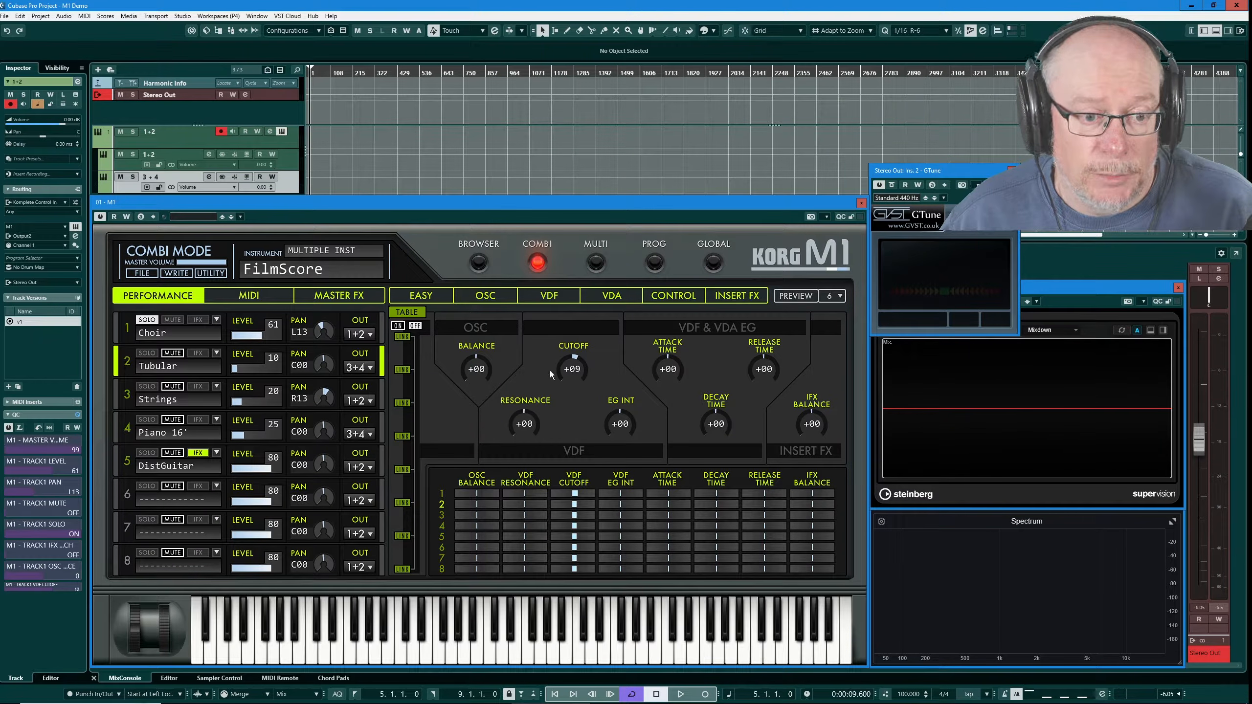
{"action": "left_click_drag", "start_coordinate": [571, 371], "coordinate": [620, 503]}
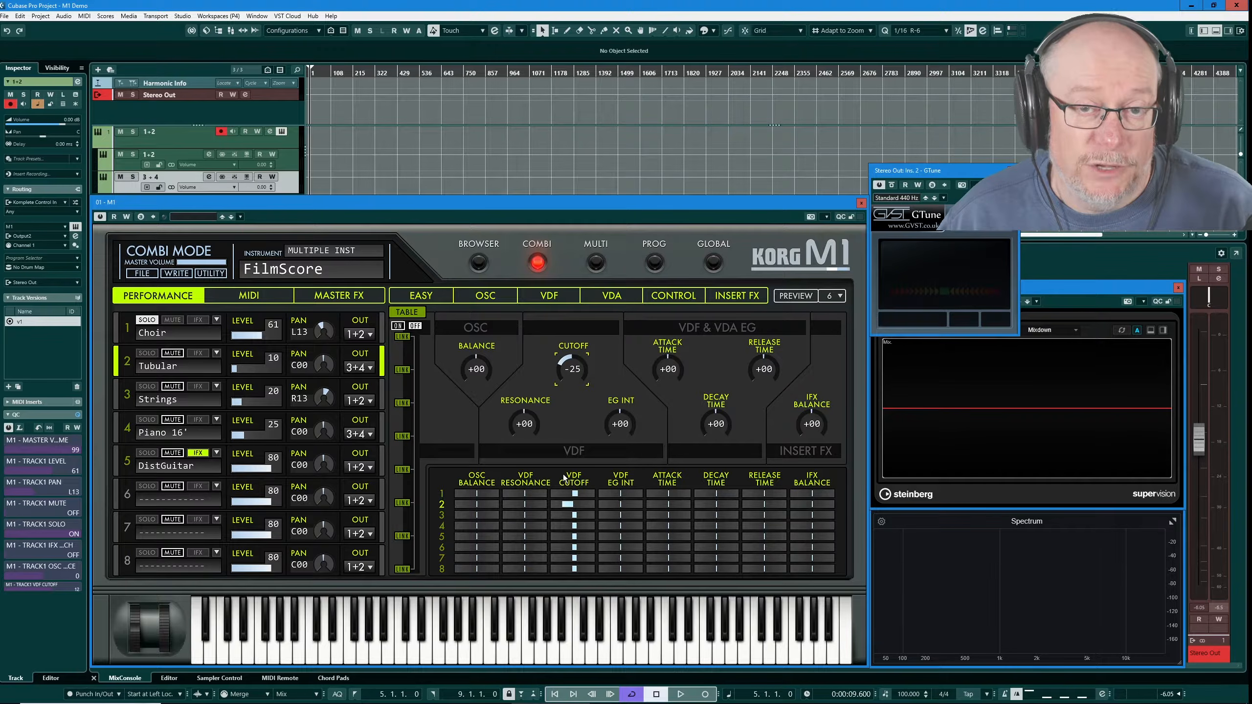
{"action": "left_click", "coordinate": [398, 326]}
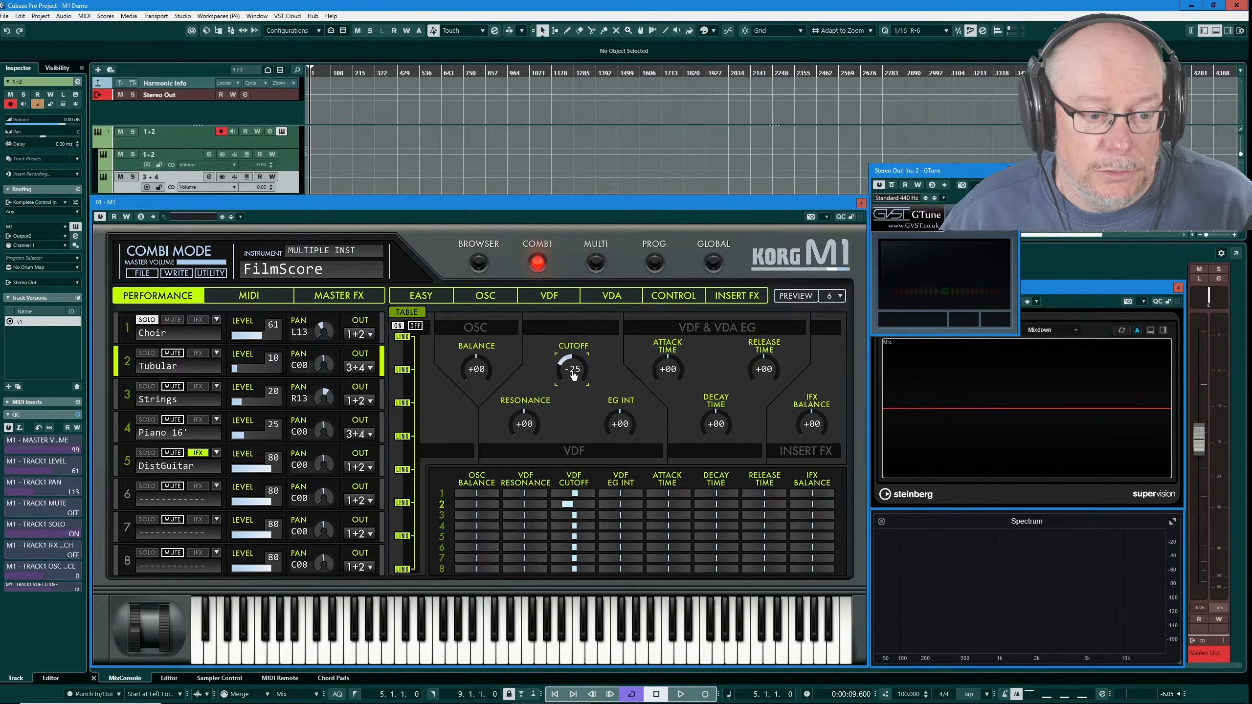
{"action": "scroll", "coordinate": [574, 372], "scroll_direction": "up", "scroll_amount": 17}
{"action": "scroll", "coordinate": [577, 369], "scroll_direction": "down", "scroll_amount": 7}
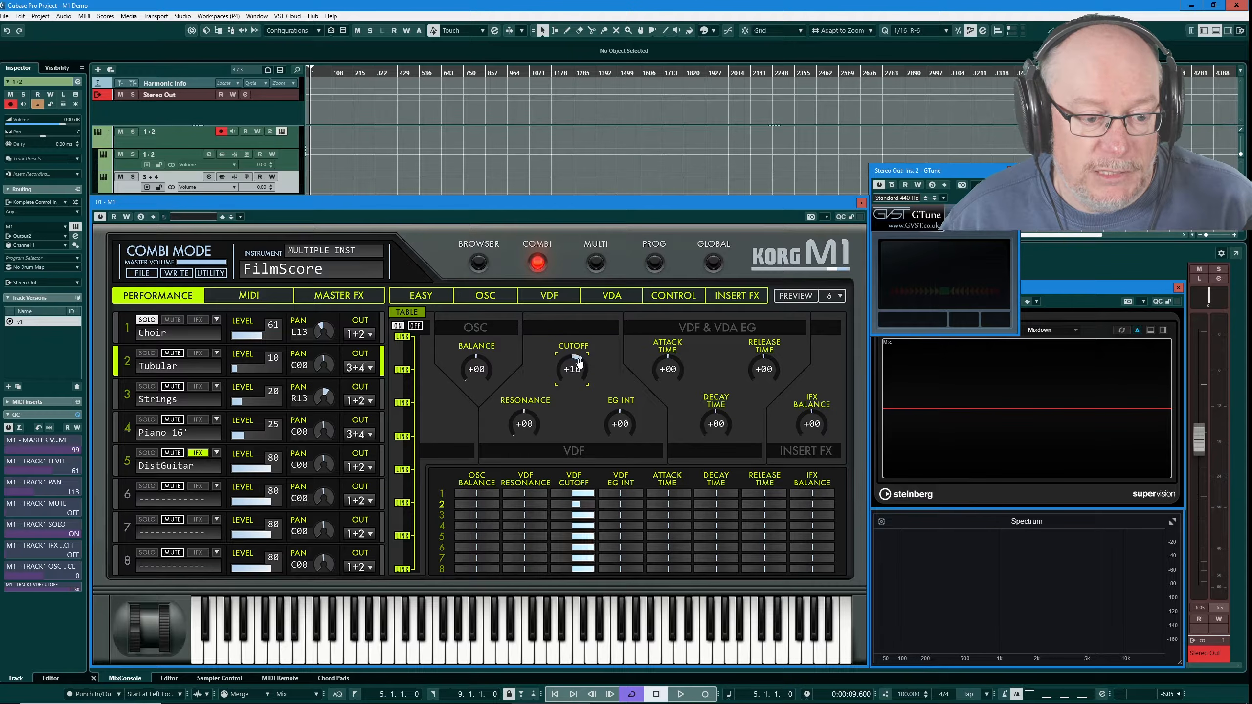
{"action": "scroll", "coordinate": [574, 370], "scroll_direction": "down", "scroll_amount": 5}
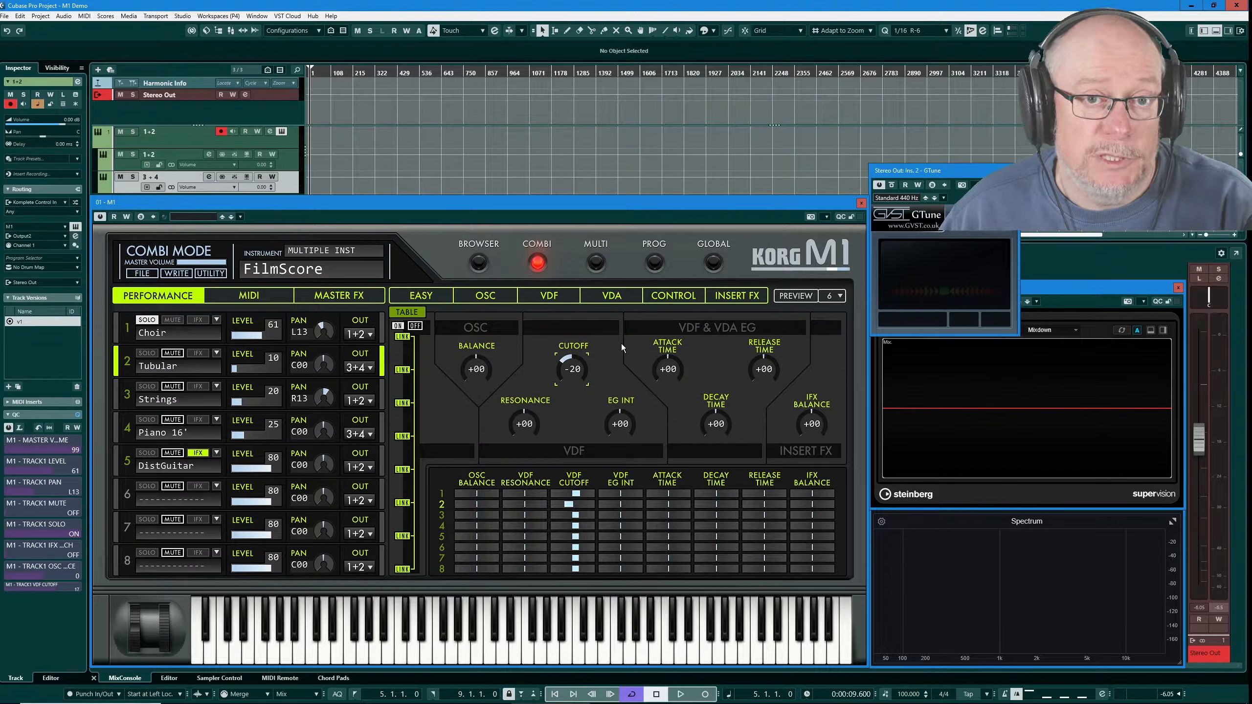
Check the cutoff knob's MIDI Learn option and nudge the linked cutoff offset to -15
{"action": "right_click", "coordinate": [575, 374]}
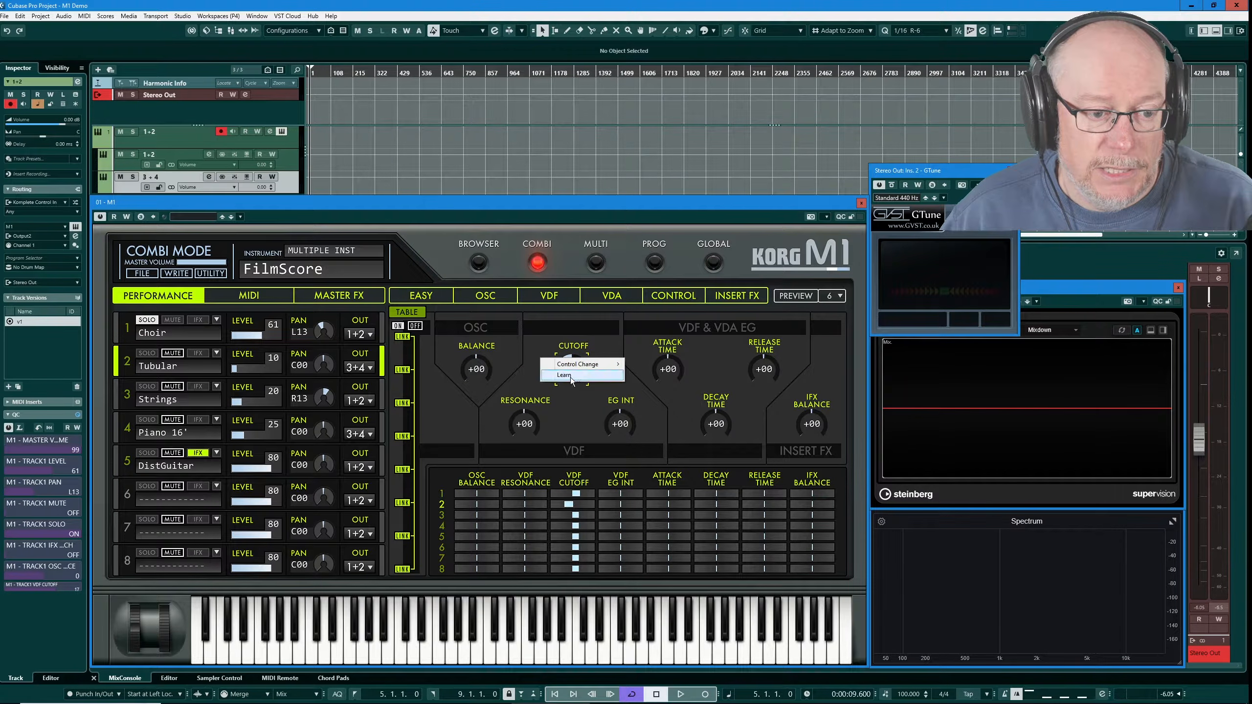
{"action": "left_click", "coordinate": [565, 375]}
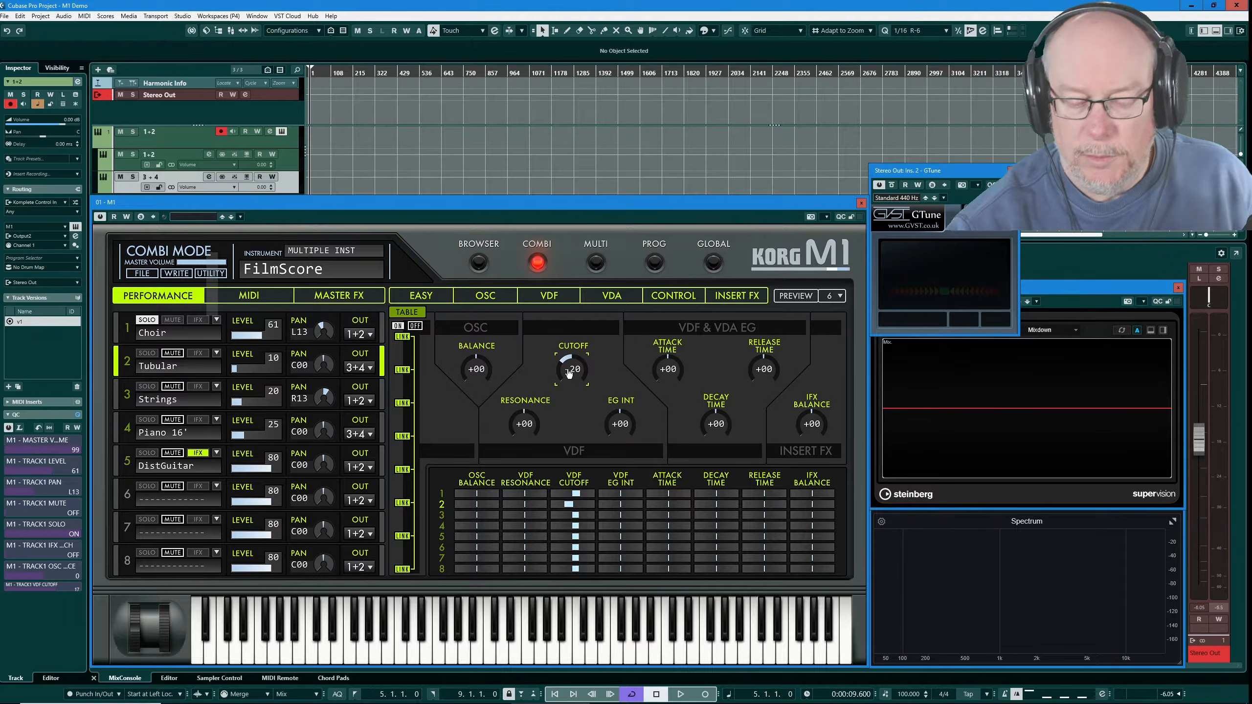
{"action": "left_click_drag", "start_coordinate": [569, 373], "coordinate": [569, 373]}
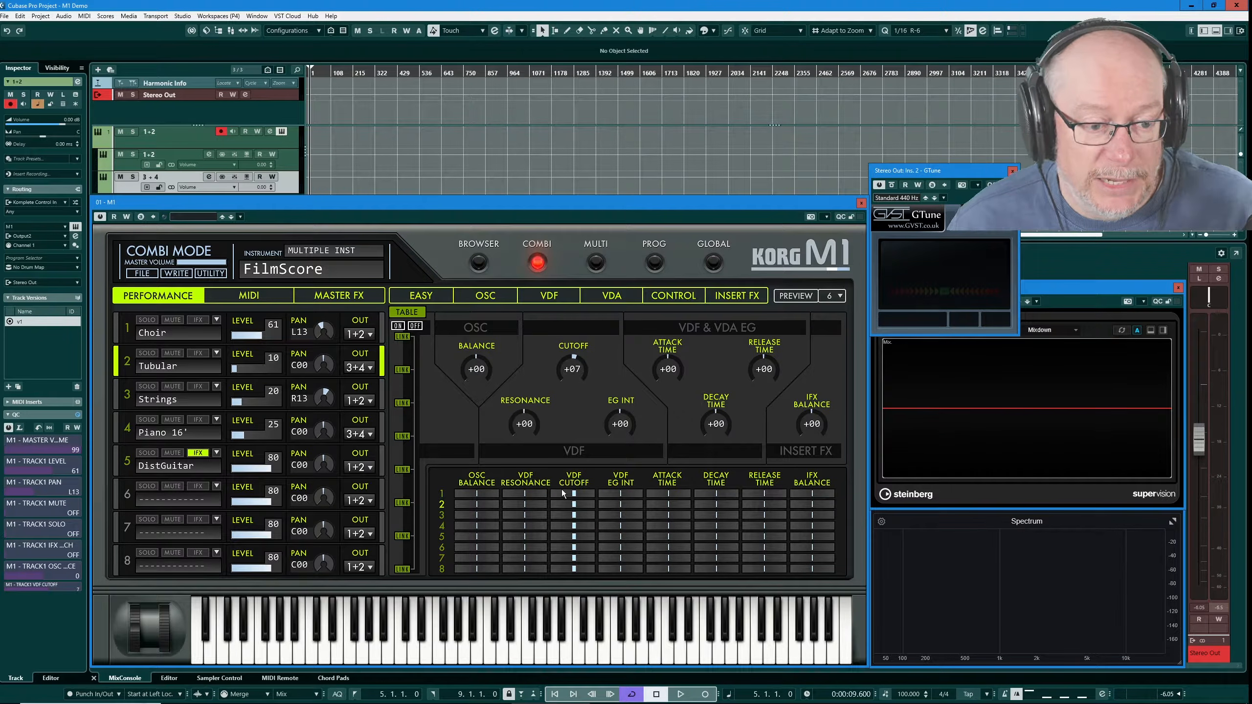
Raise part 1's VDF cutoff in the offset table and check its MIDI Learn option
{"action": "left_click_drag", "start_coordinate": [574, 498], "coordinate": [565, 508]}
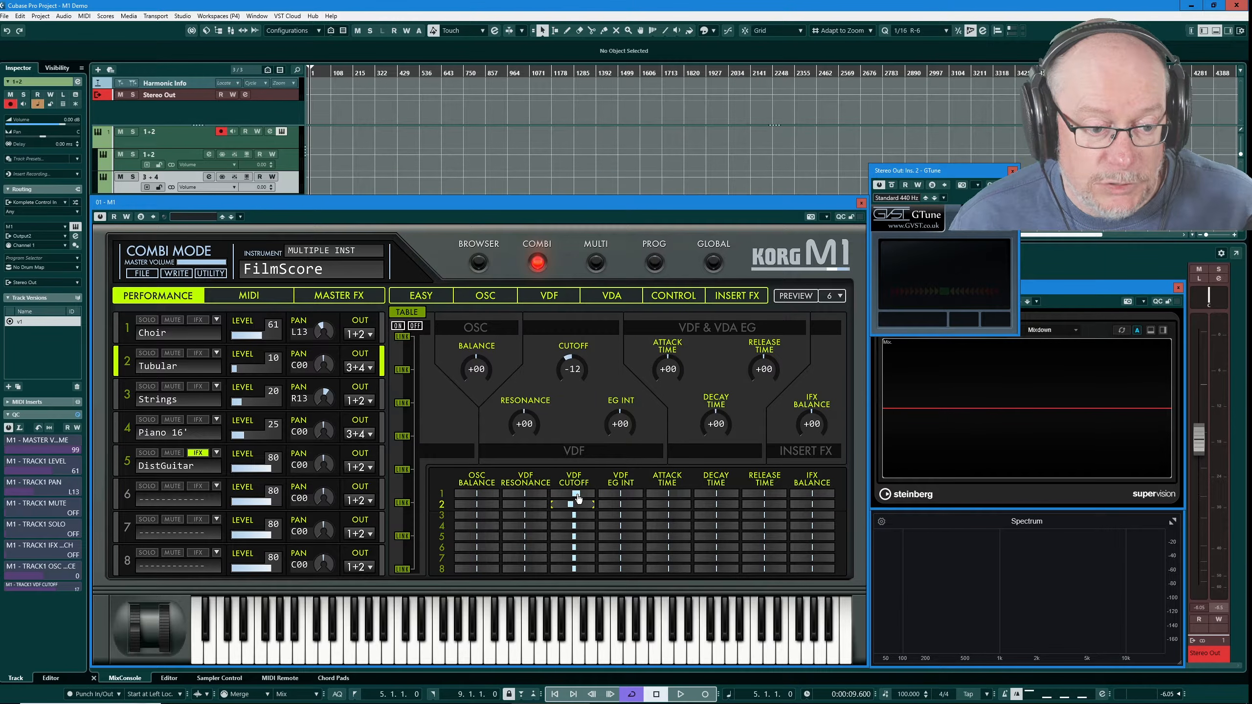
{"action": "right_click", "coordinate": [578, 496]}
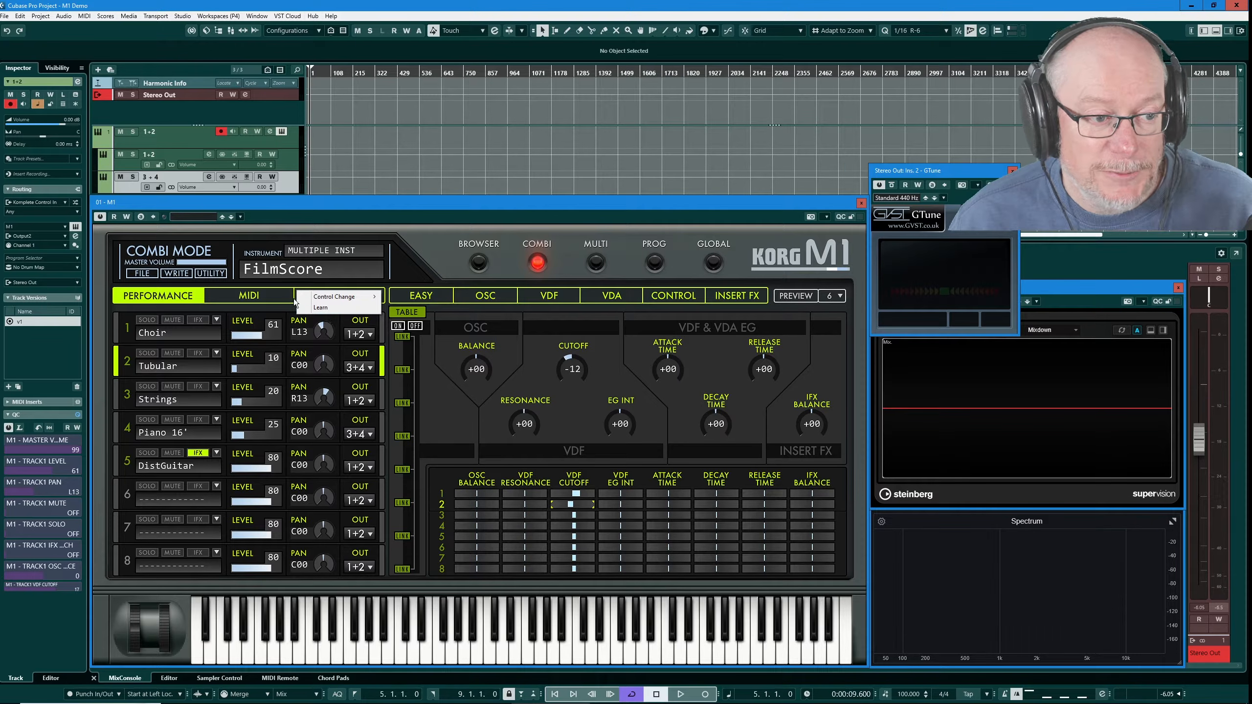
{"action": "left_click", "coordinate": [329, 308]}
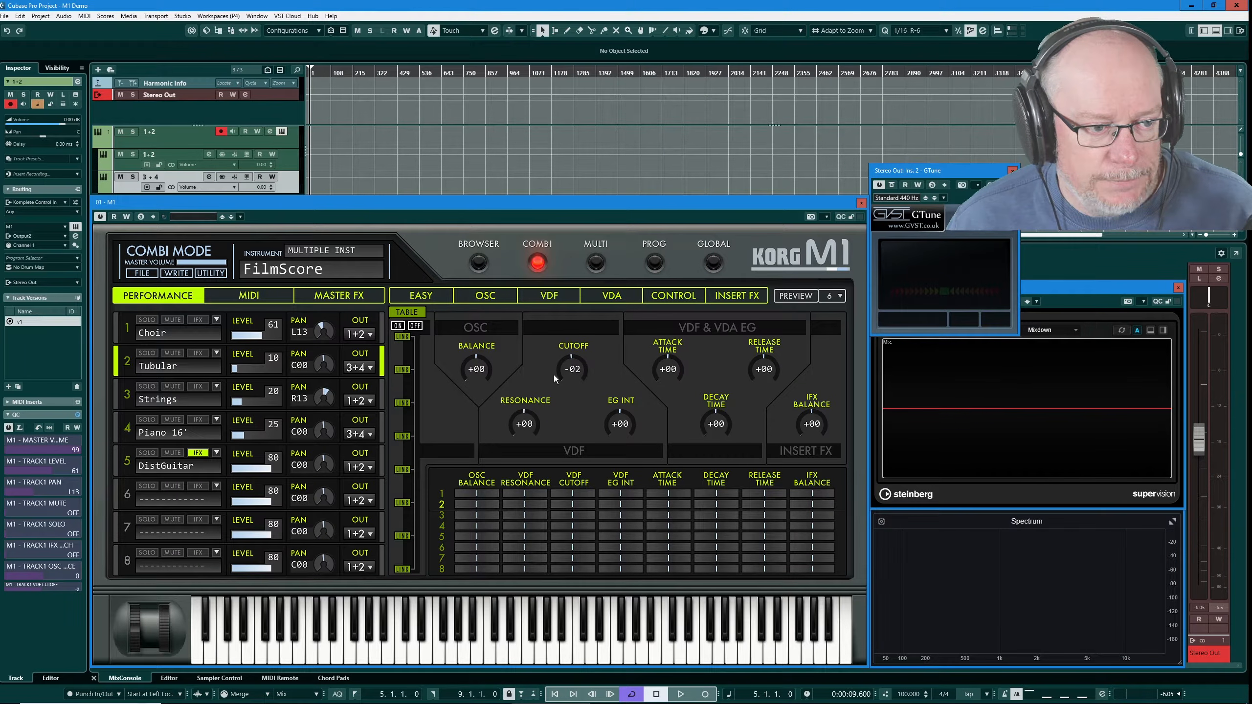
Link part 3 and then all parts, sweep the linked cutoff, and unlink, leaving Tubular at -08
{"action": "left_click", "coordinate": [403, 403]}
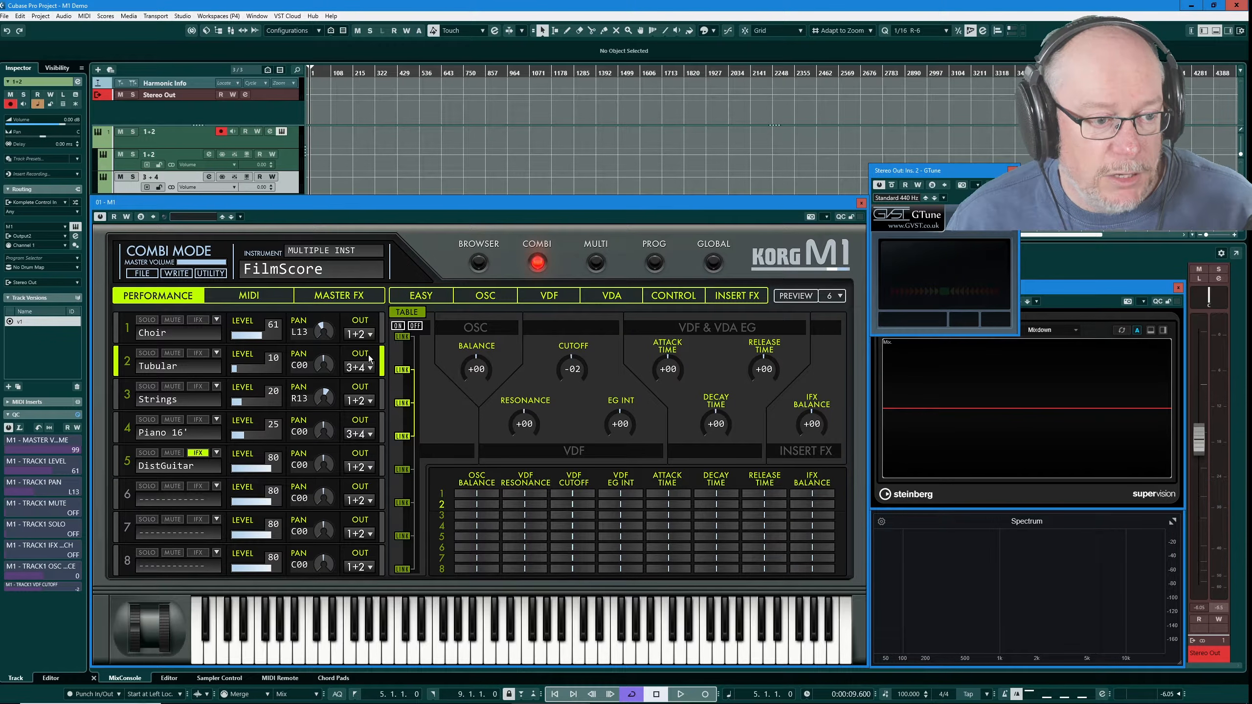
{"action": "left_click", "coordinate": [398, 326]}
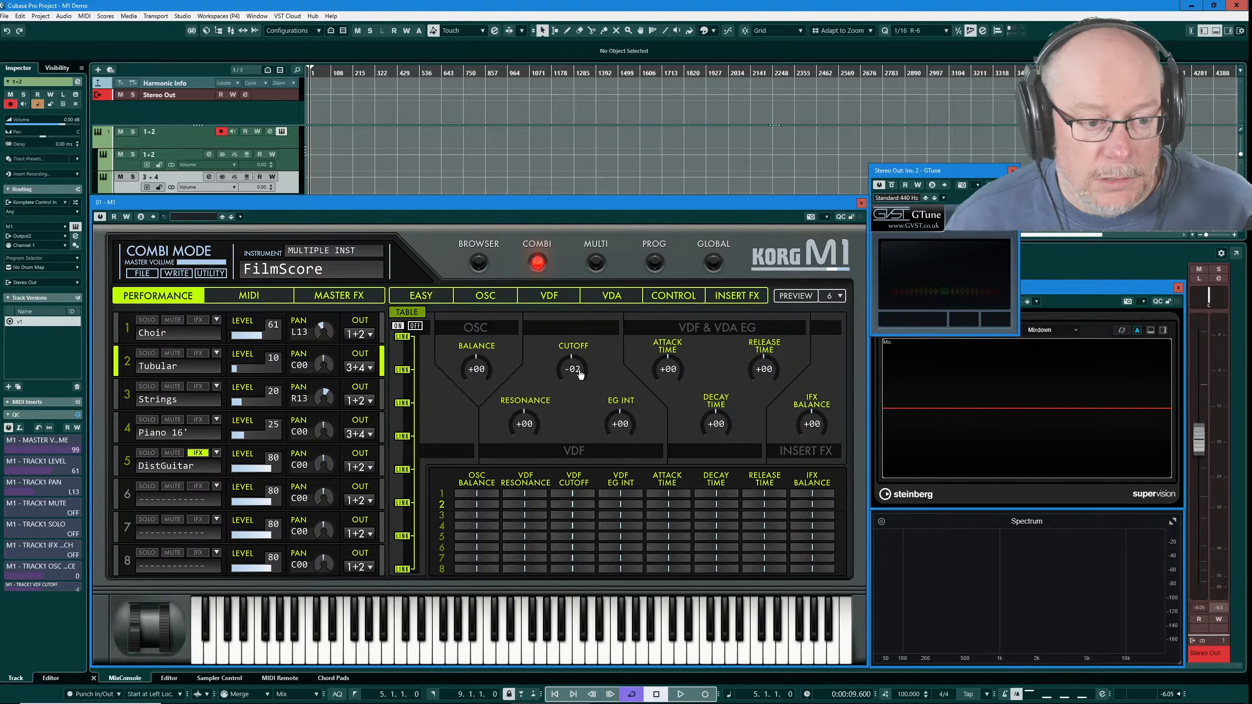
{"action": "mouse_move", "coordinate": [577, 371]}
{"action": "left_mouse_down"}
{"action": "mouse_move", "coordinate": [584, 360]}
{"action": "mouse_move", "coordinate": [584, 377]}
{"action": "mouse_move", "coordinate": [591, 370]}
{"action": "left_mouse_up"}
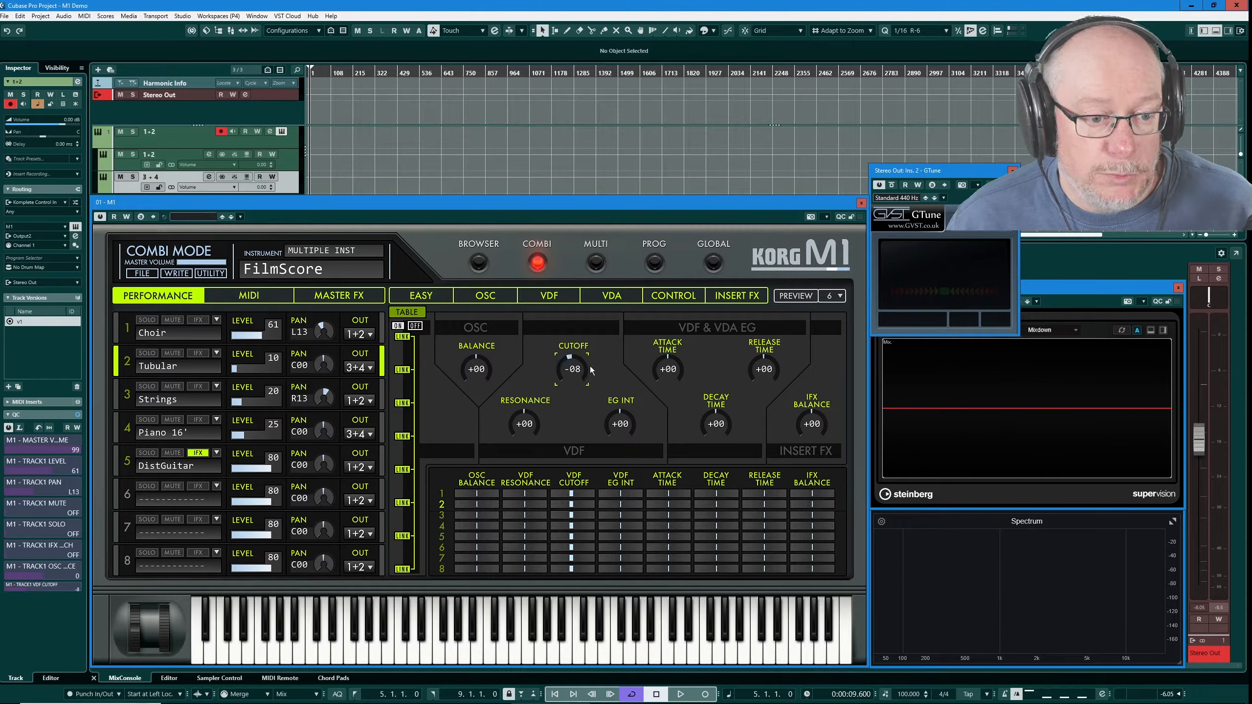
{"action": "left_click", "coordinate": [416, 327]}
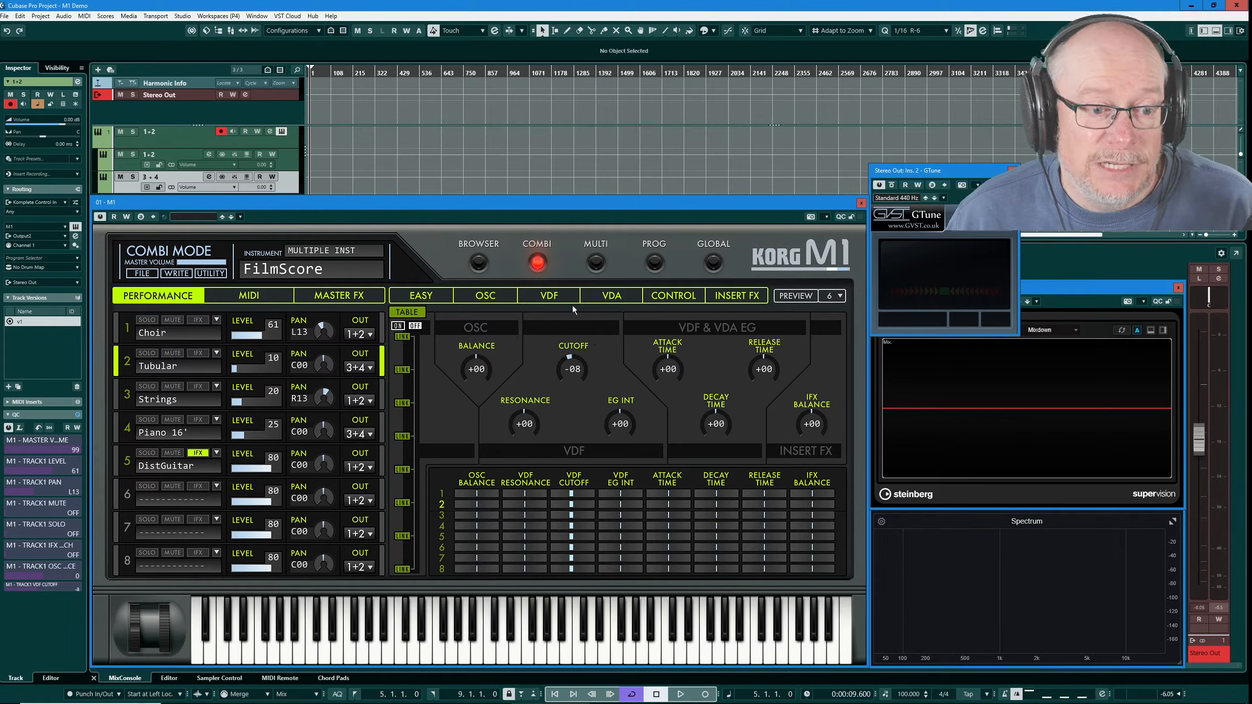
Check Tubular's VDF filter page, then bring up Tubular's part options menu
{"action": "left_click", "coordinate": [549, 296]}
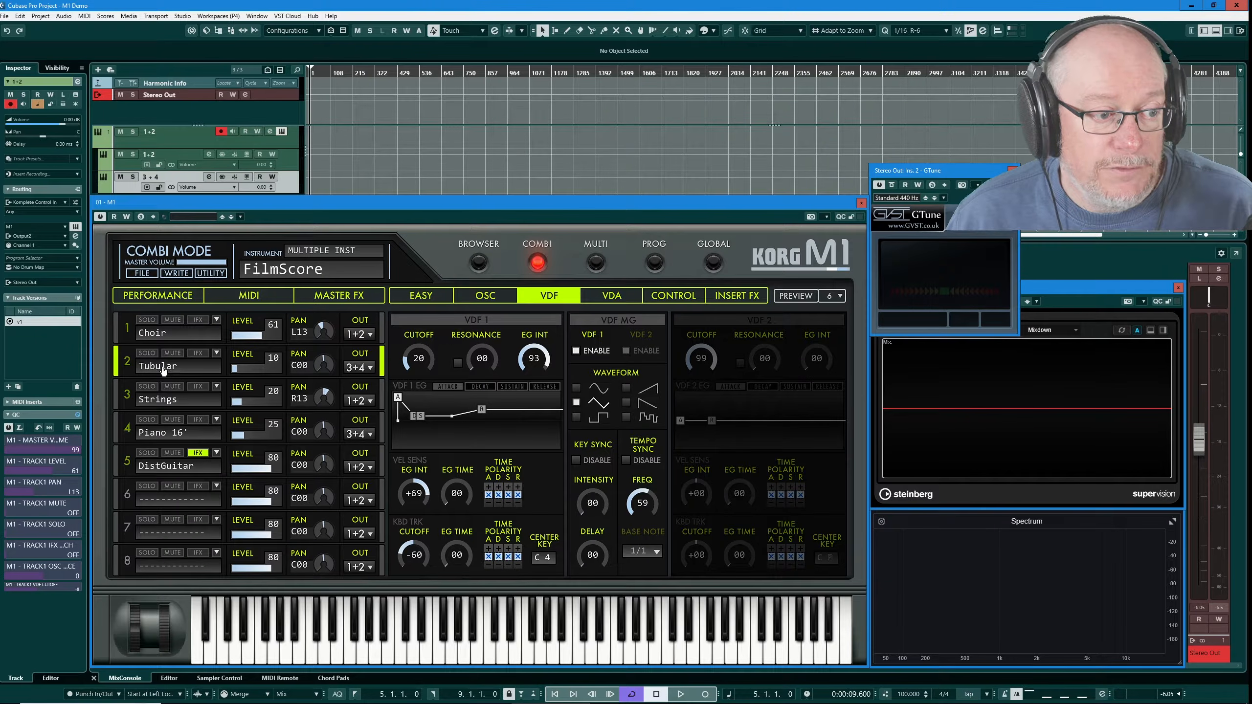
{"action": "left_click", "coordinate": [158, 298]}
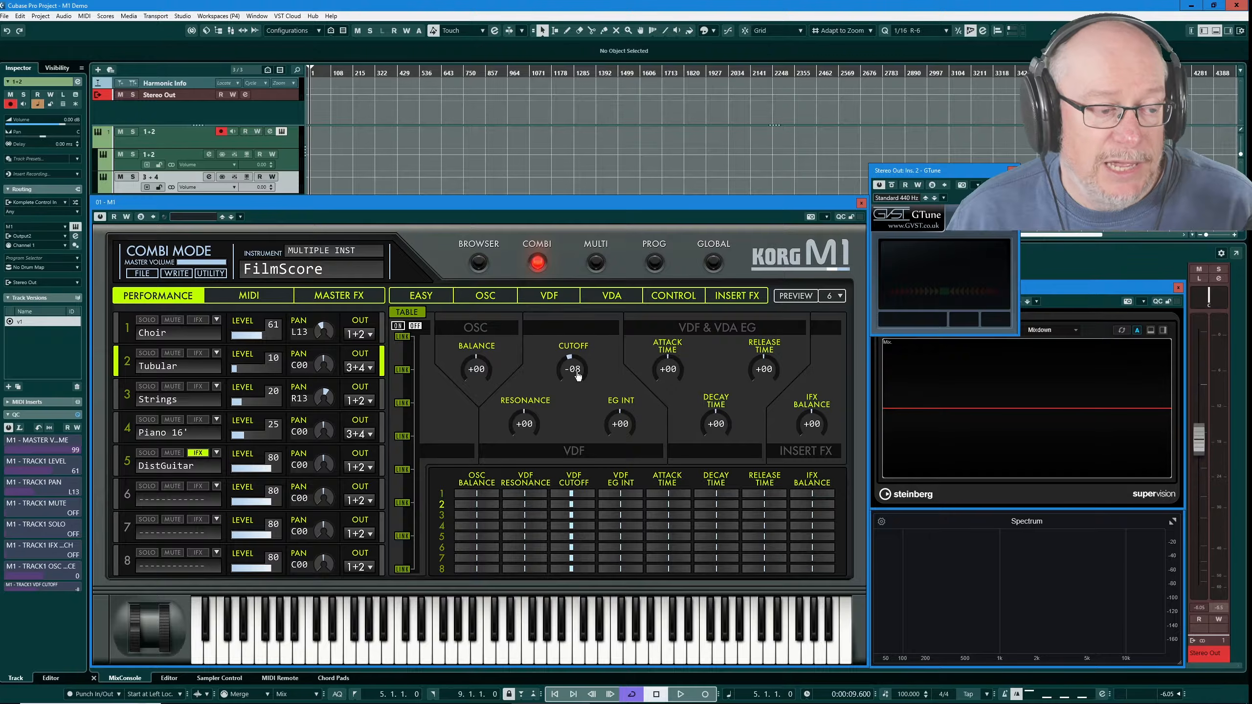
{"action": "left_click", "coordinate": [217, 354]}
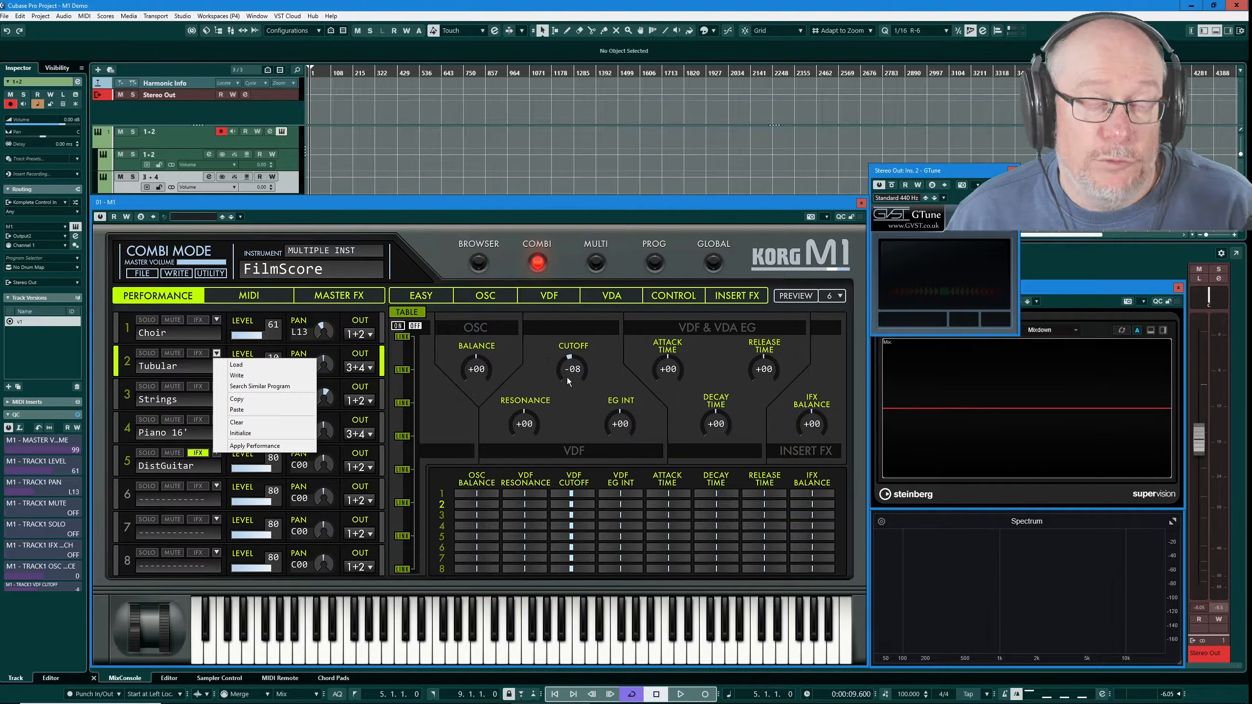
Bake the offsets into Tubular, verify its VDF page, and raise the Strings cutoff in the table
{"action": "left_click", "coordinate": [249, 446]}
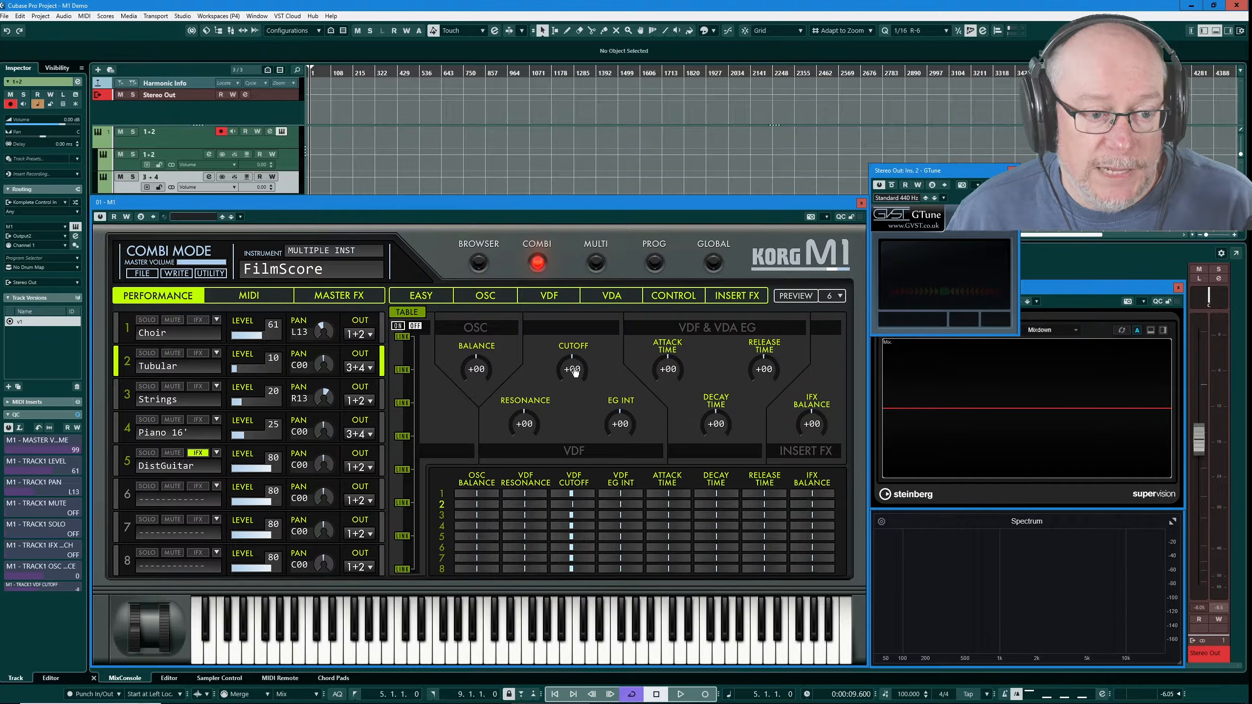
{"action": "left_click", "coordinate": [548, 295]}
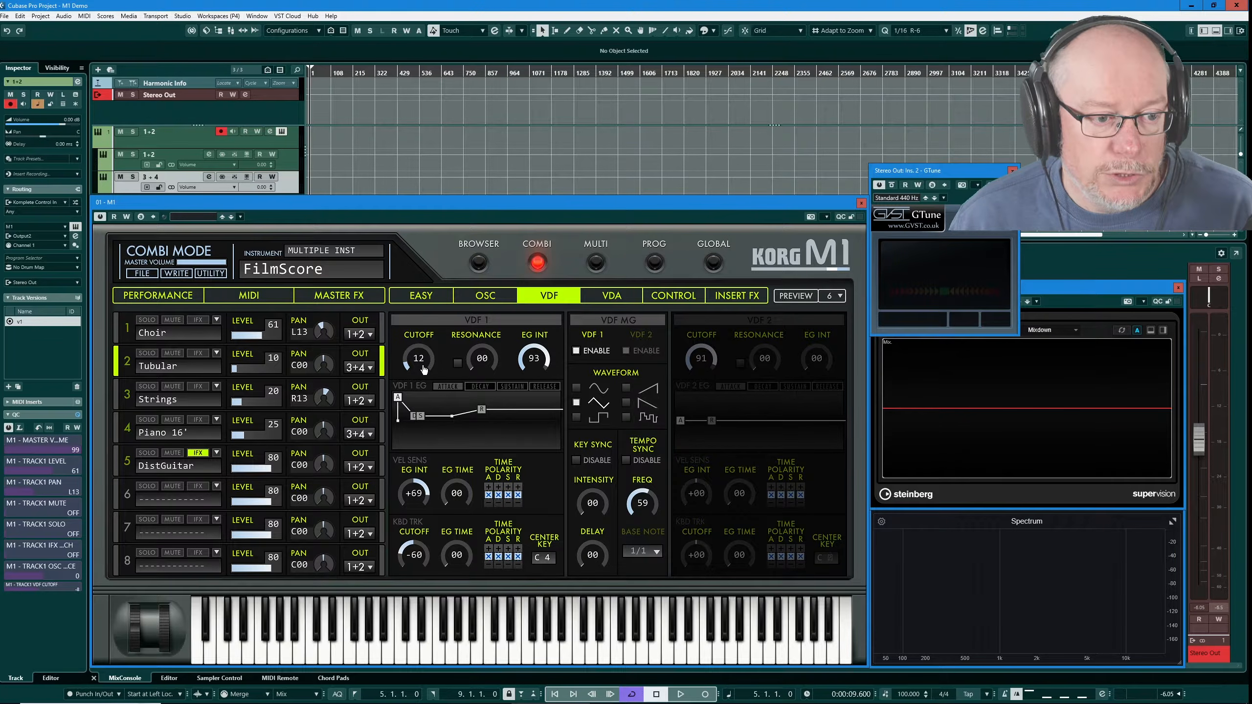
{"action": "left_click", "coordinate": [173, 295]}
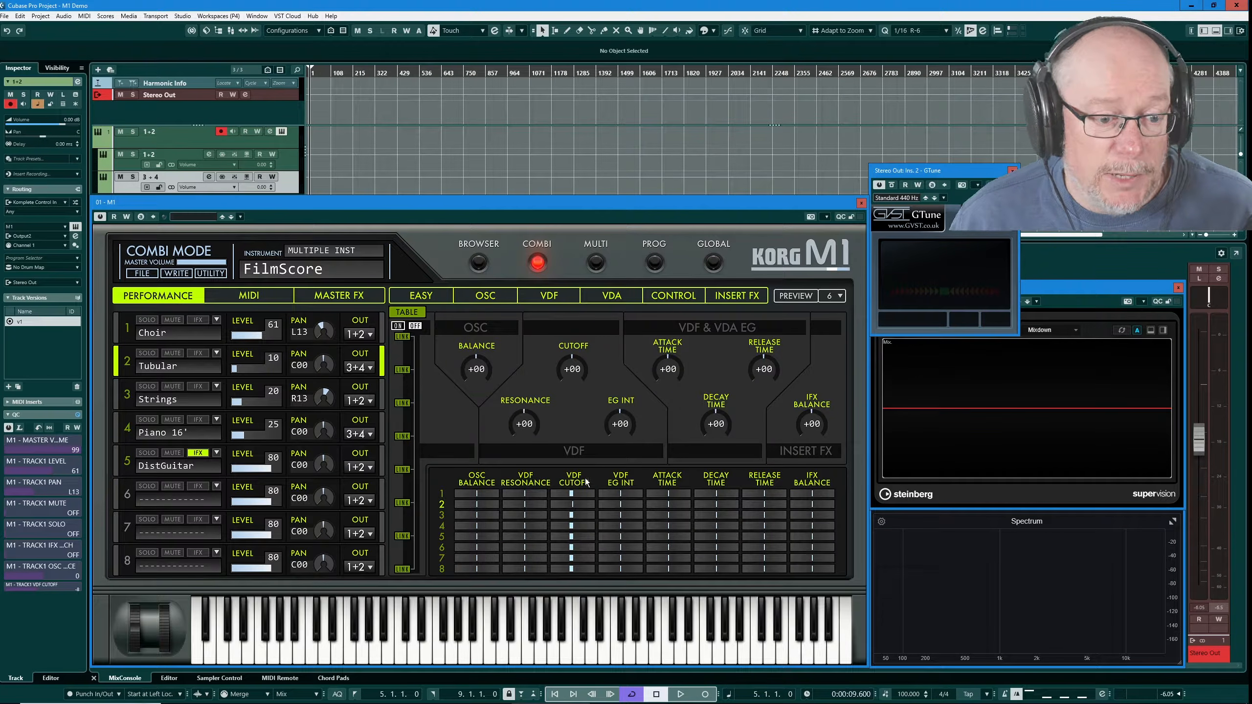
{"action": "left_click_drag", "start_coordinate": [574, 515], "coordinate": [576, 515]}
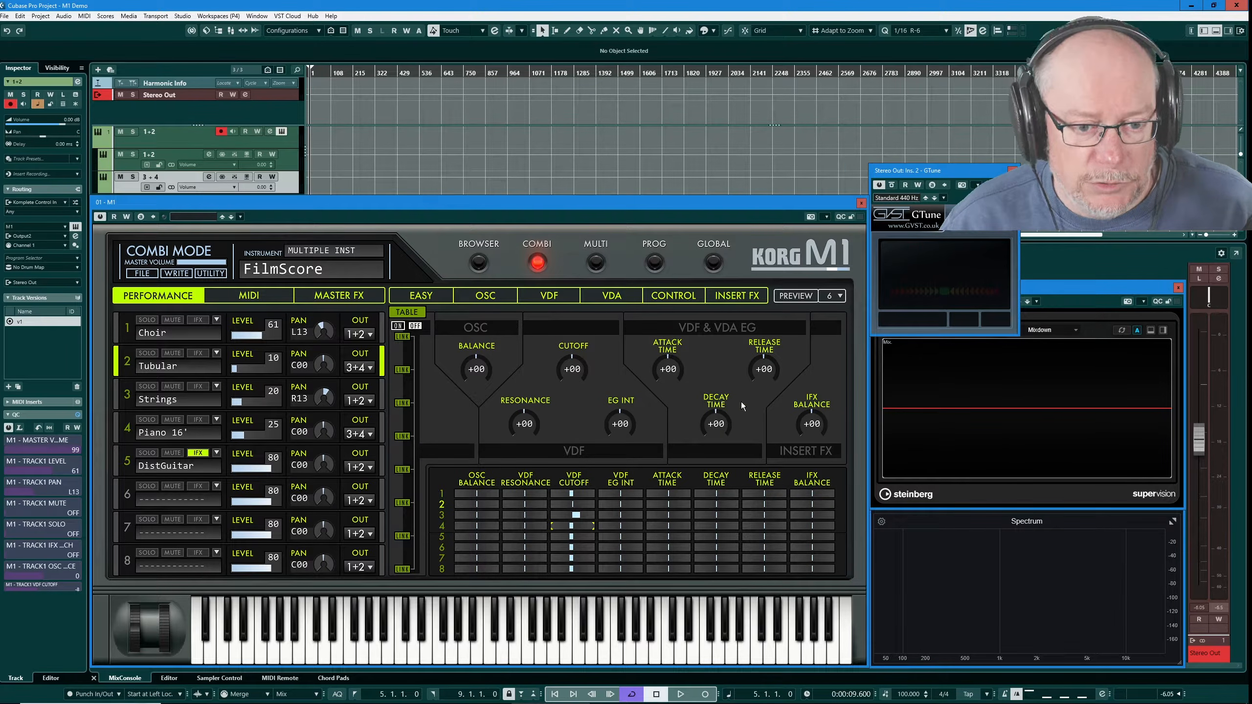
Reload the FilmScore combi from the browser's COMBI list and show its MIDI page
{"action": "left_click", "coordinate": [483, 269]}
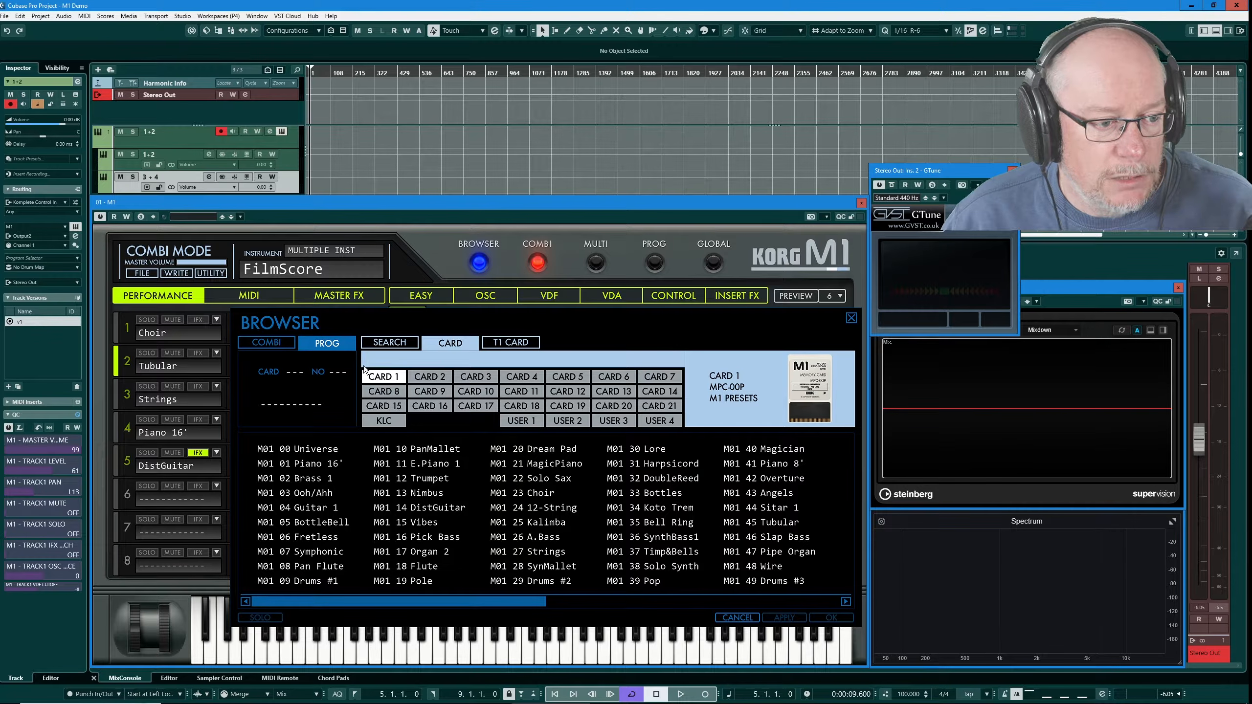
{"action": "left_click", "coordinate": [269, 343]}
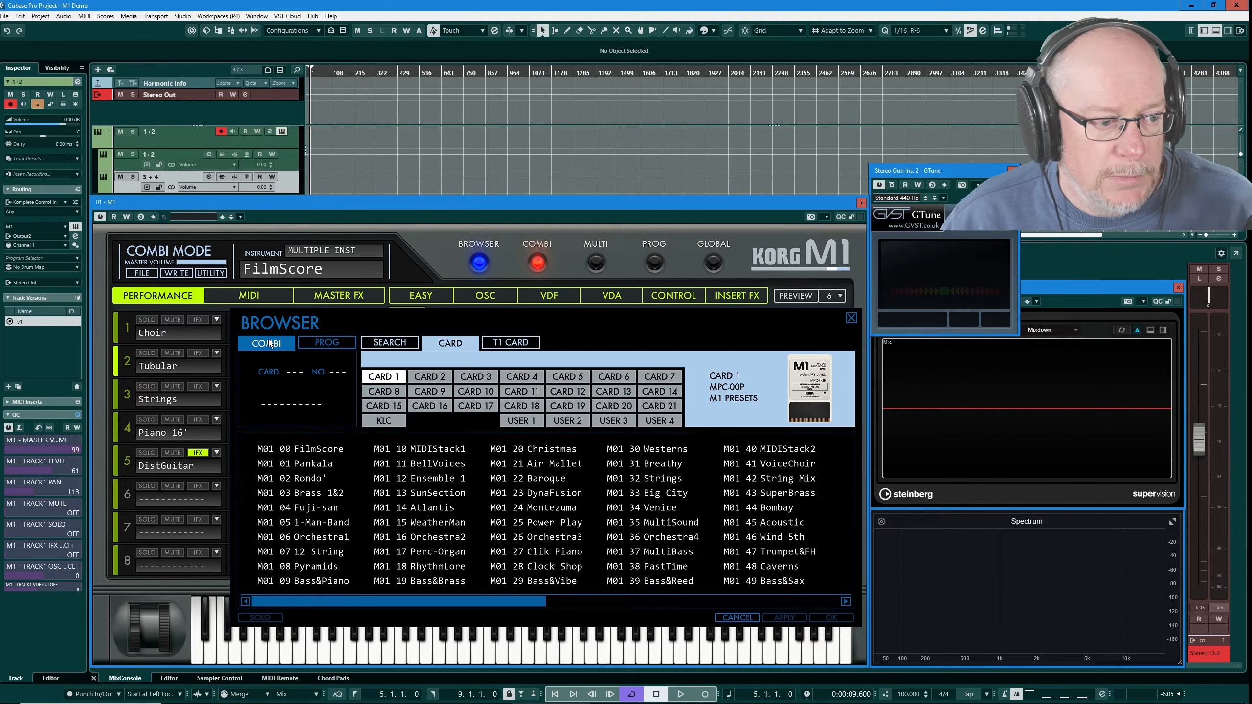
{"action": "double_click", "coordinate": [314, 451]}
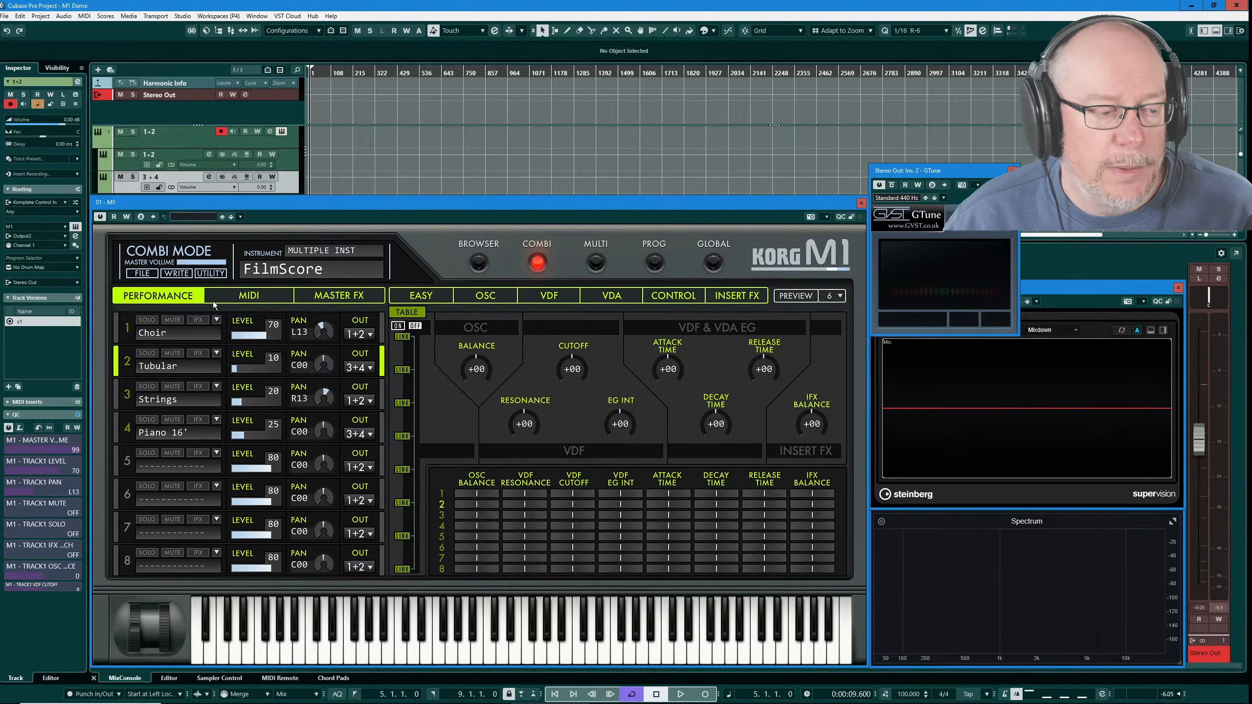
{"action": "left_click", "coordinate": [262, 299]}
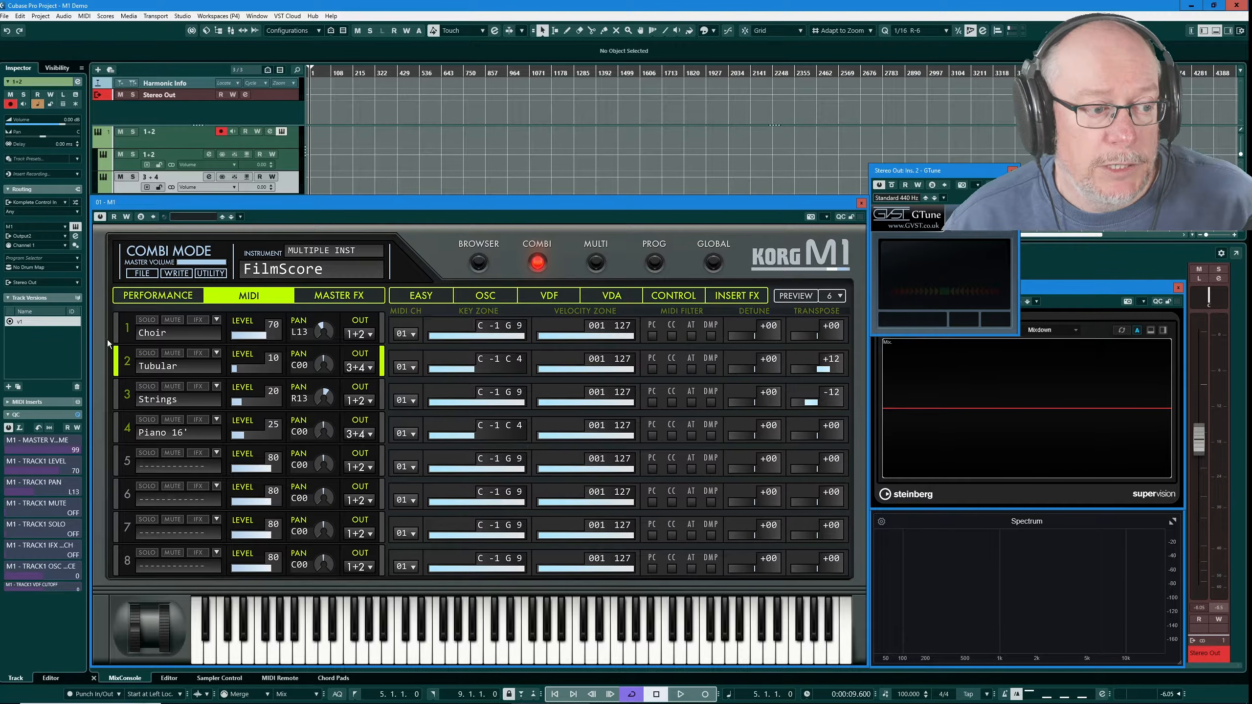
Limit Tubular's velocity range, filter aftertouch on Choir, Tubular and Strings, and route Tubular to 1+2
{"action": "left_click", "coordinate": [119, 331]}
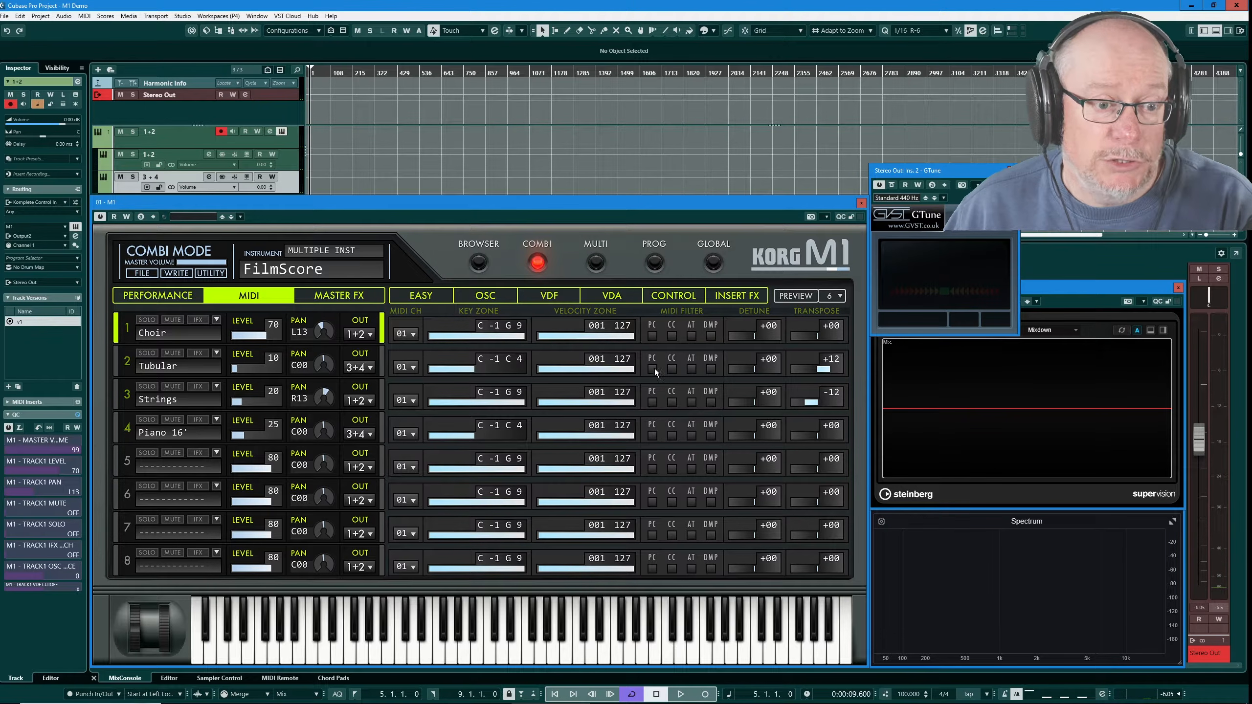
{"action": "mouse_move", "coordinate": [625, 369]}
{"action": "left_mouse_down"}
{"action": "mouse_move", "coordinate": [547, 373]}
{"action": "mouse_move", "coordinate": [631, 373]}
{"action": "left_mouse_up"}
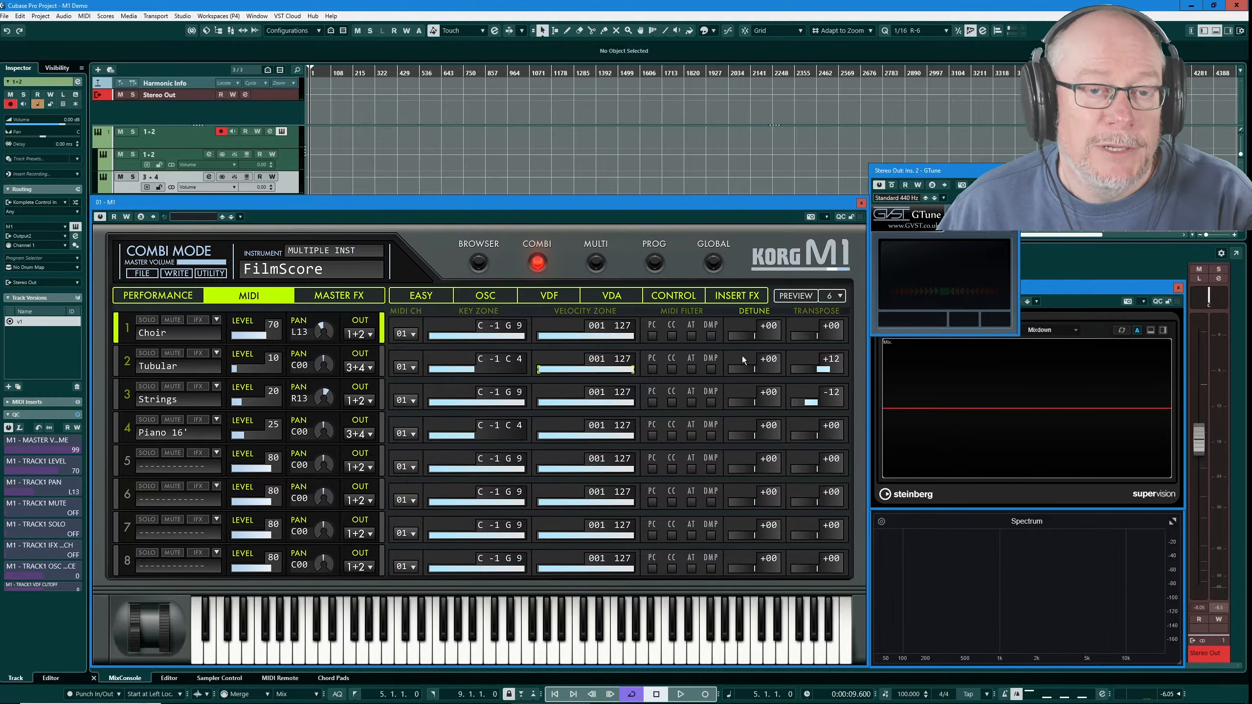
{"action": "left_click", "coordinate": [692, 336]}
{"action": "left_click", "coordinate": [692, 369]}
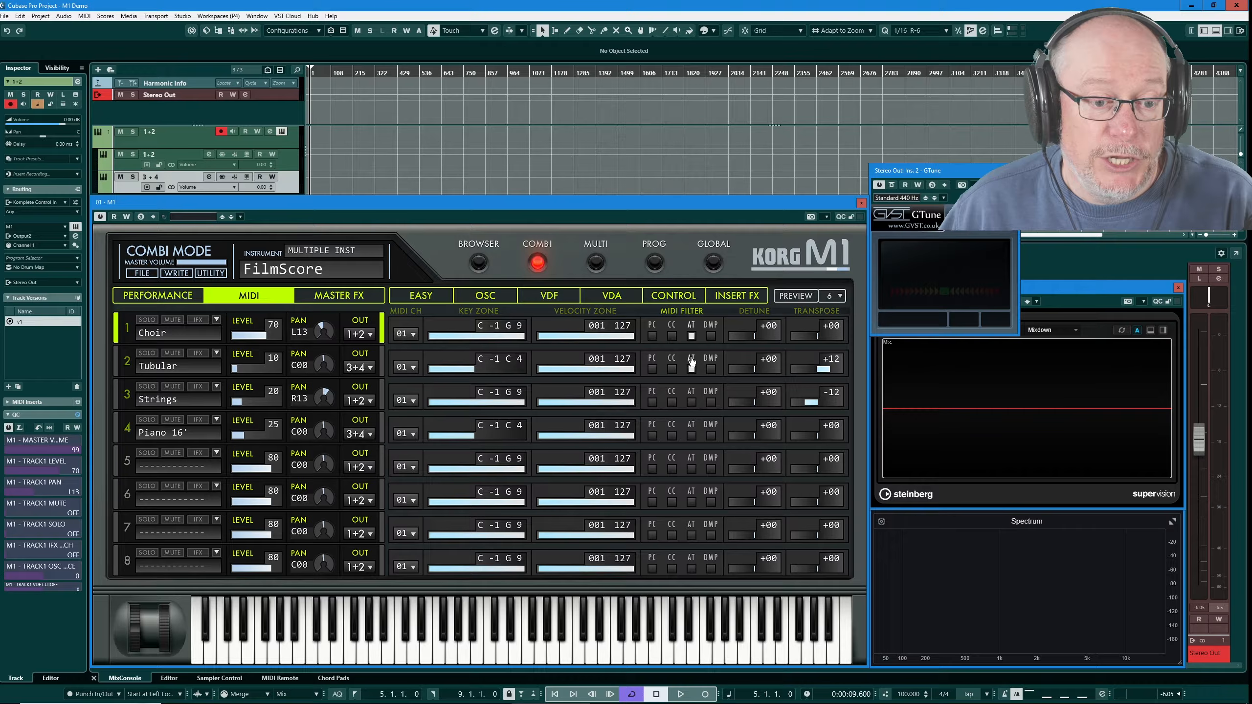
{"action": "left_click", "coordinate": [692, 402]}
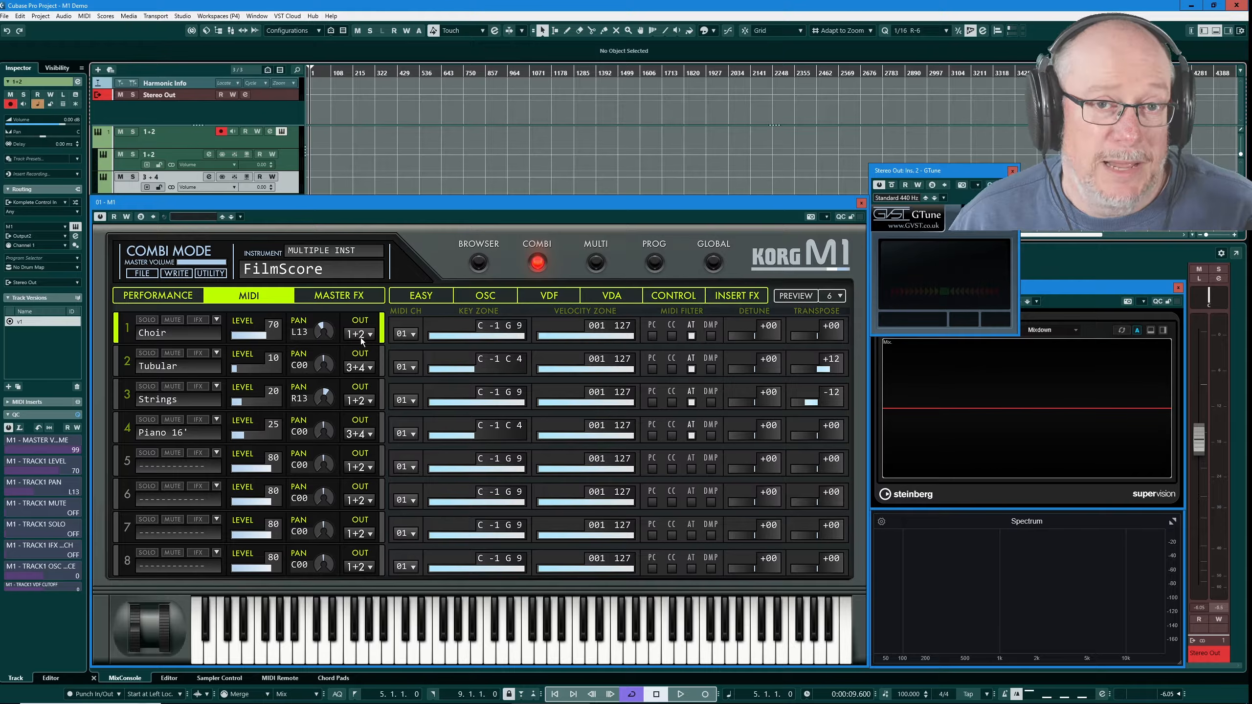
{"action": "left_click", "coordinate": [371, 371]}
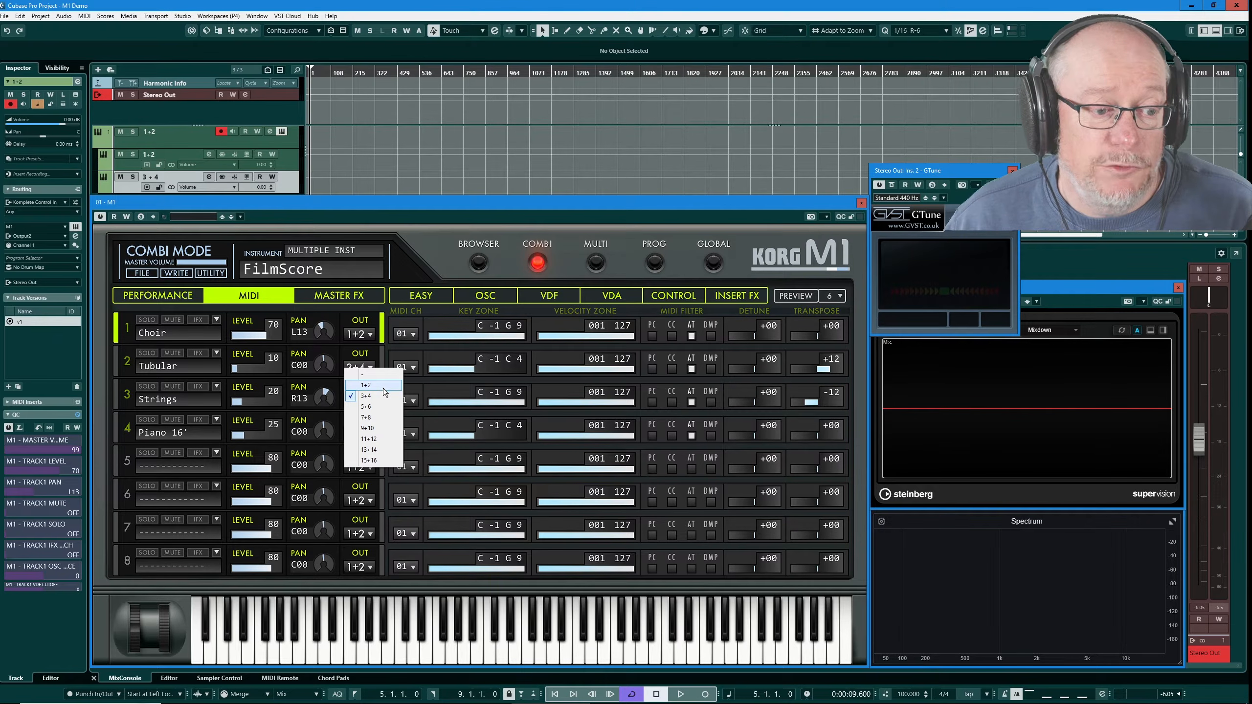
{"action": "left_click", "coordinate": [367, 381]}
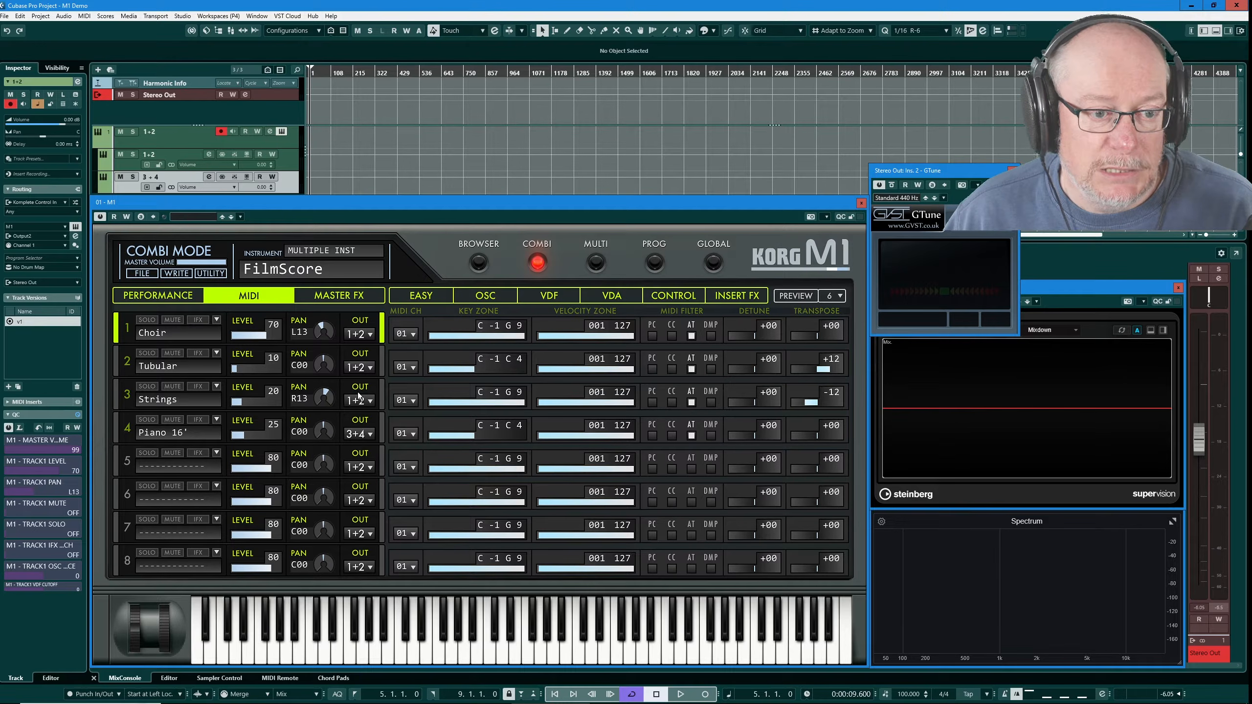
Switch to Multi mode and load M02 29 Drum Kit 2 into part 3 from the browser
{"action": "left_click", "coordinate": [597, 264]}
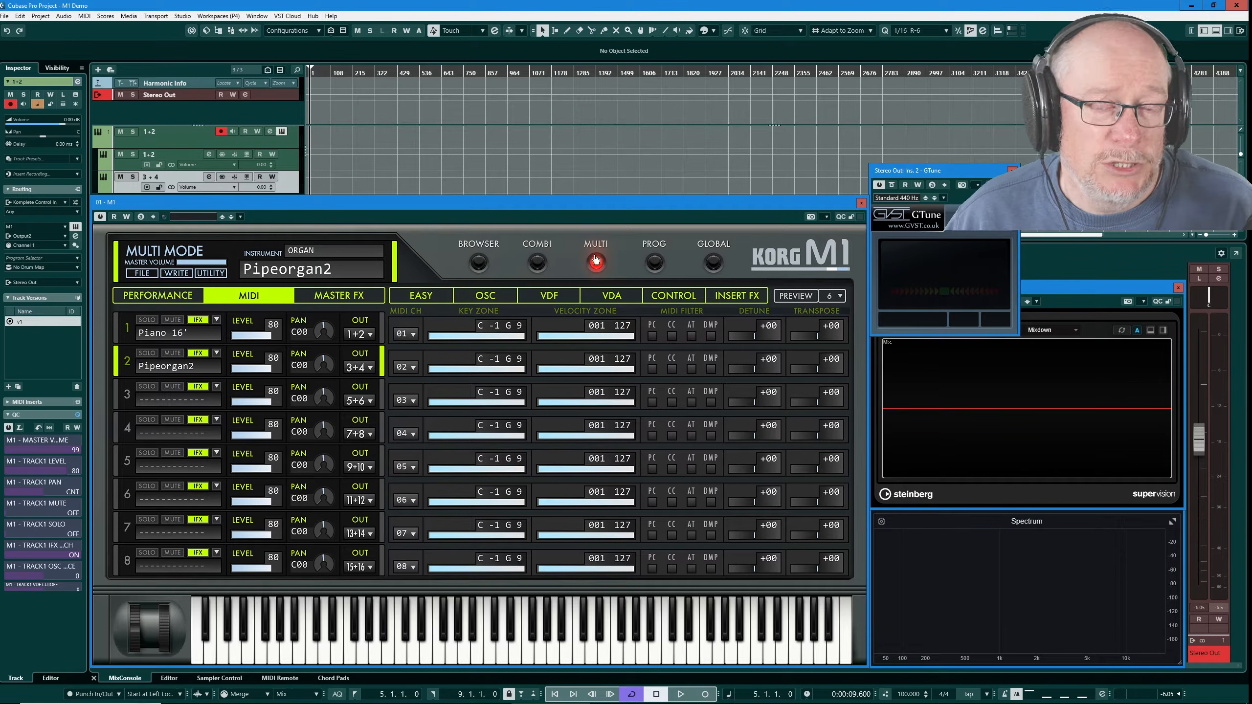
{"action": "left_click", "coordinate": [478, 264]}
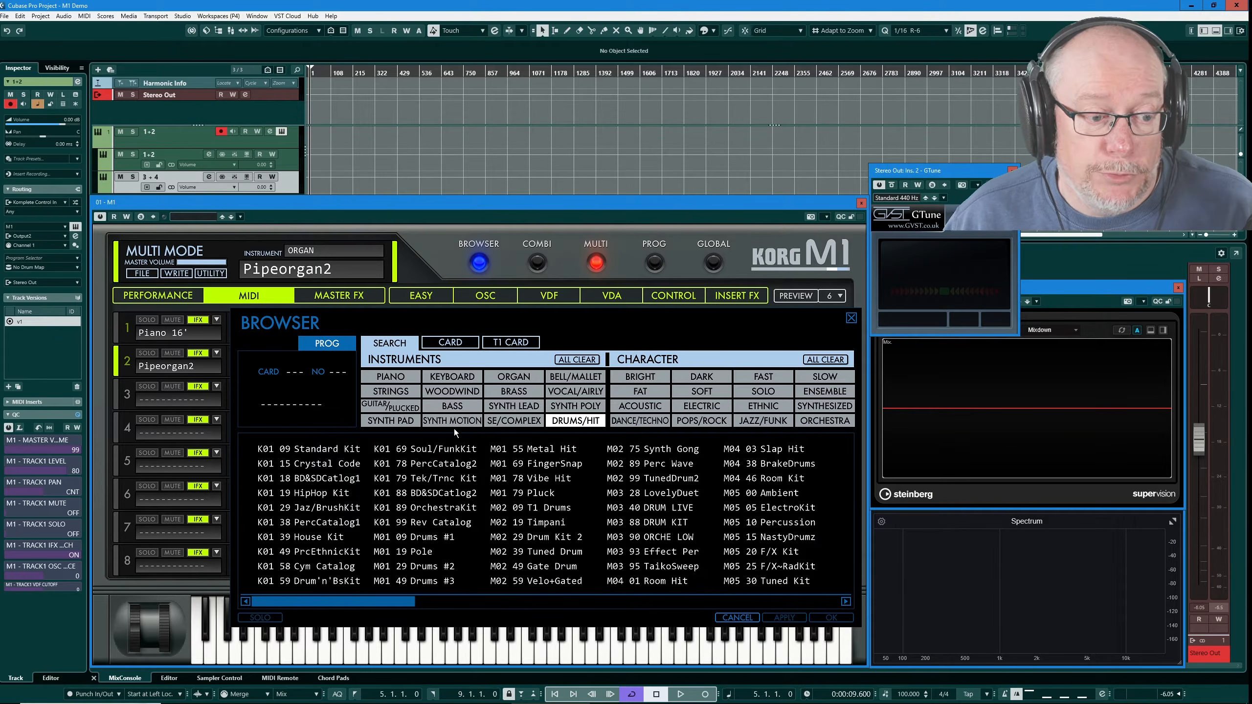
{"action": "left_click", "coordinate": [121, 396]}
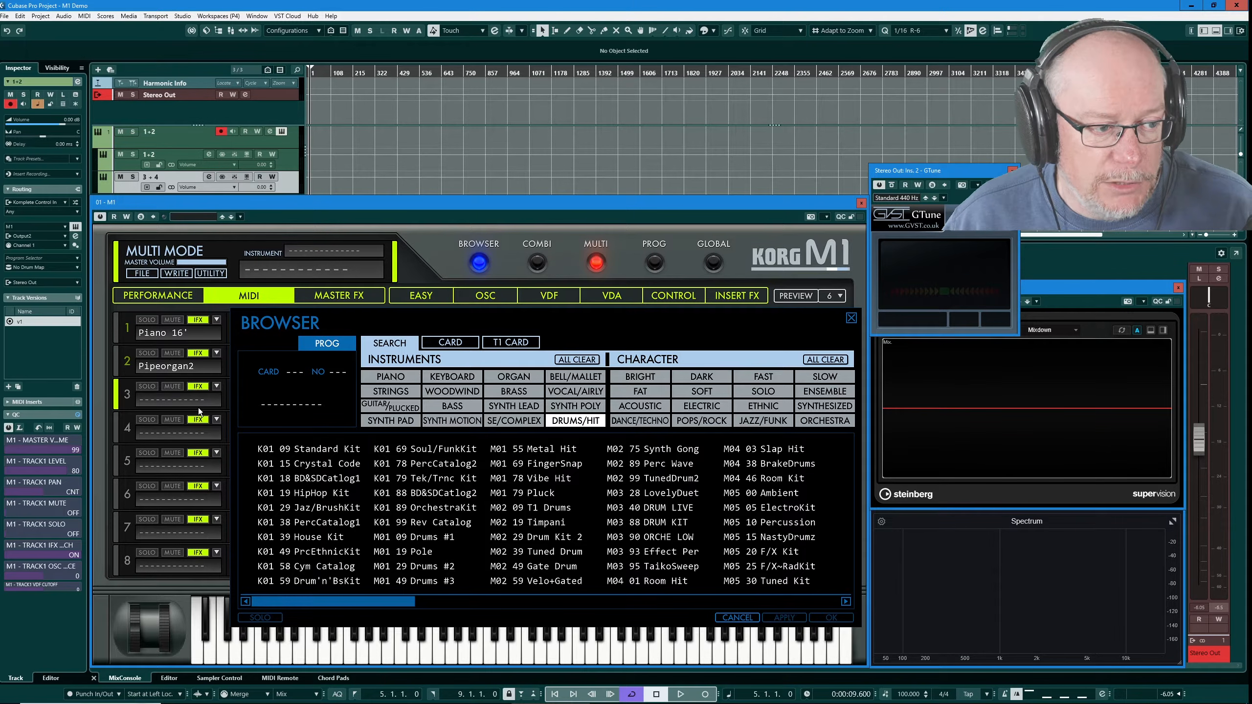
{"action": "double_click", "coordinate": [547, 538]}
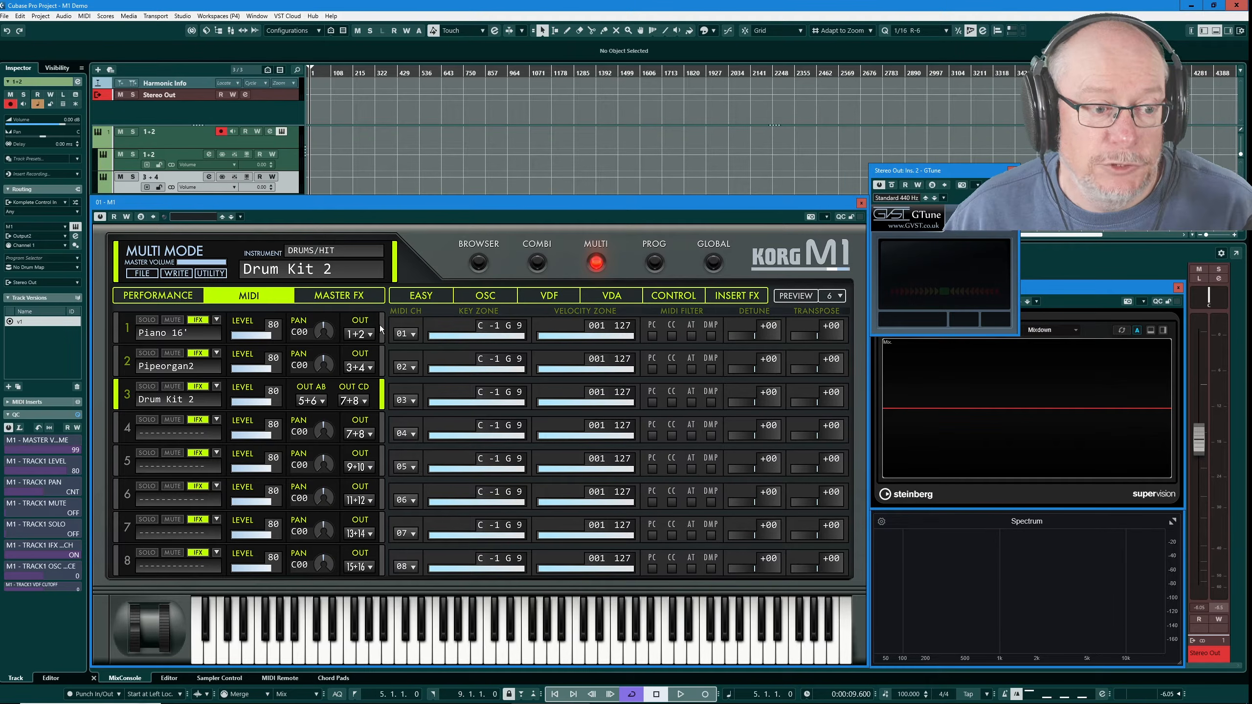
Set Piano 16' to MIDI channel 2 and Pipeorgan2 to MIDI channel 1
{"action": "left_click", "coordinate": [407, 334]}
{"action": "left_click", "coordinate": [420, 352]}
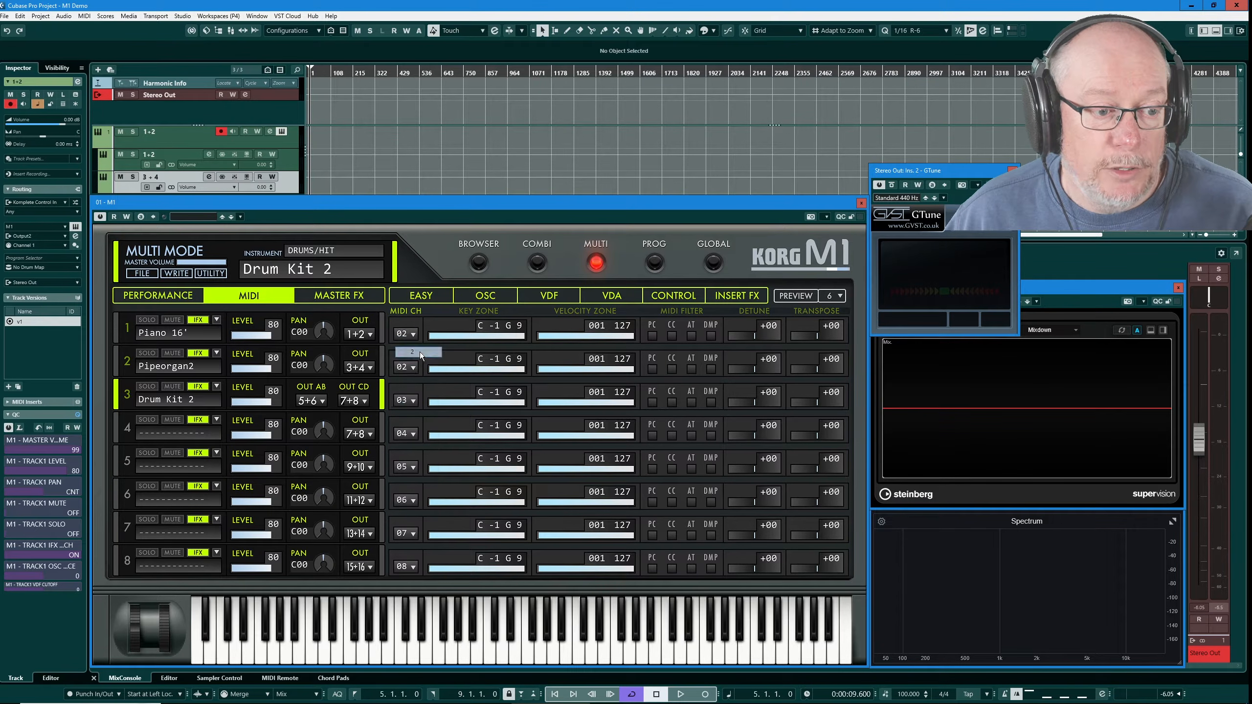
{"action": "left_click", "coordinate": [414, 366]}
{"action": "left_click", "coordinate": [416, 376]}
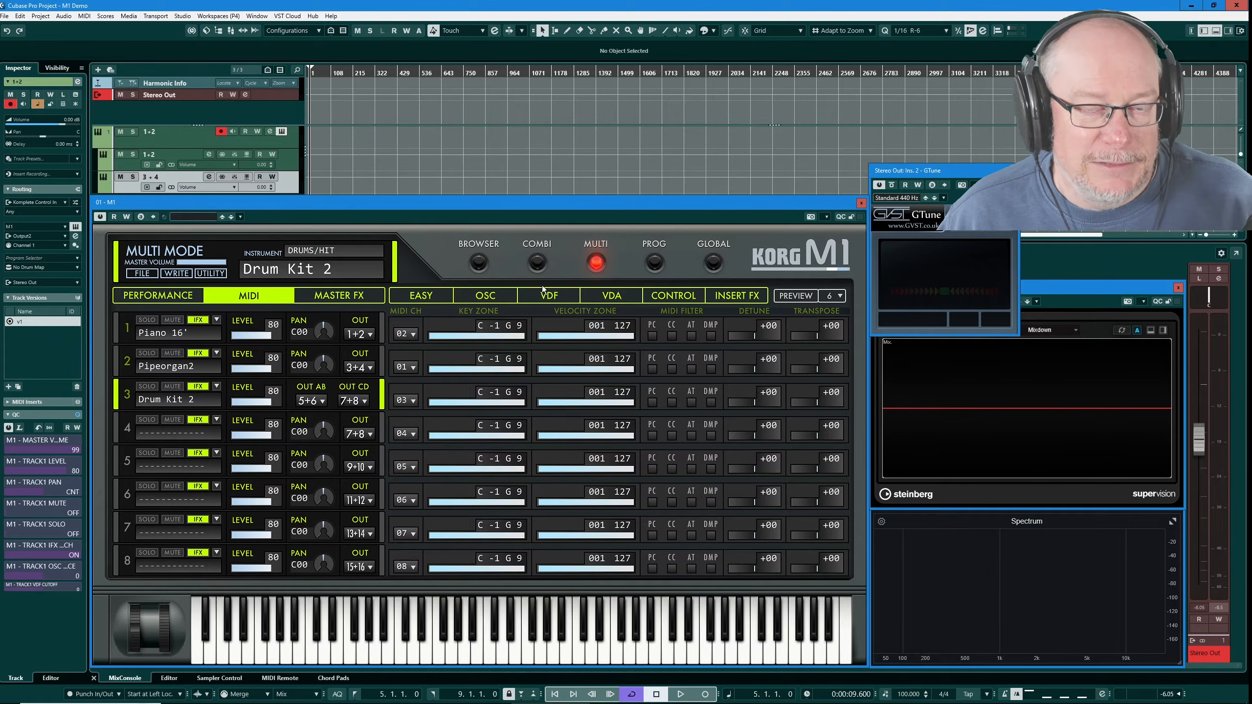
Replace part 3's drum kit with ORCHE LOW from the browser and show the Master FX page
{"action": "left_click", "coordinate": [479, 265]}
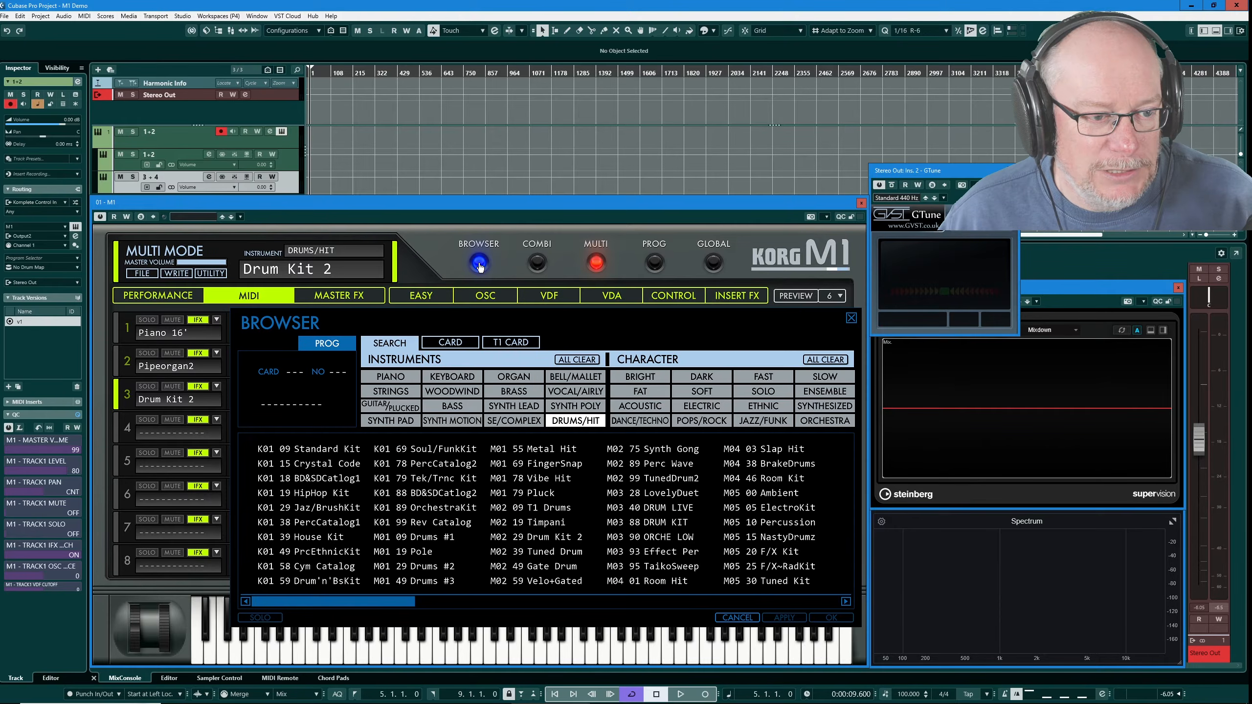
{"action": "double_click", "coordinate": [671, 536]}
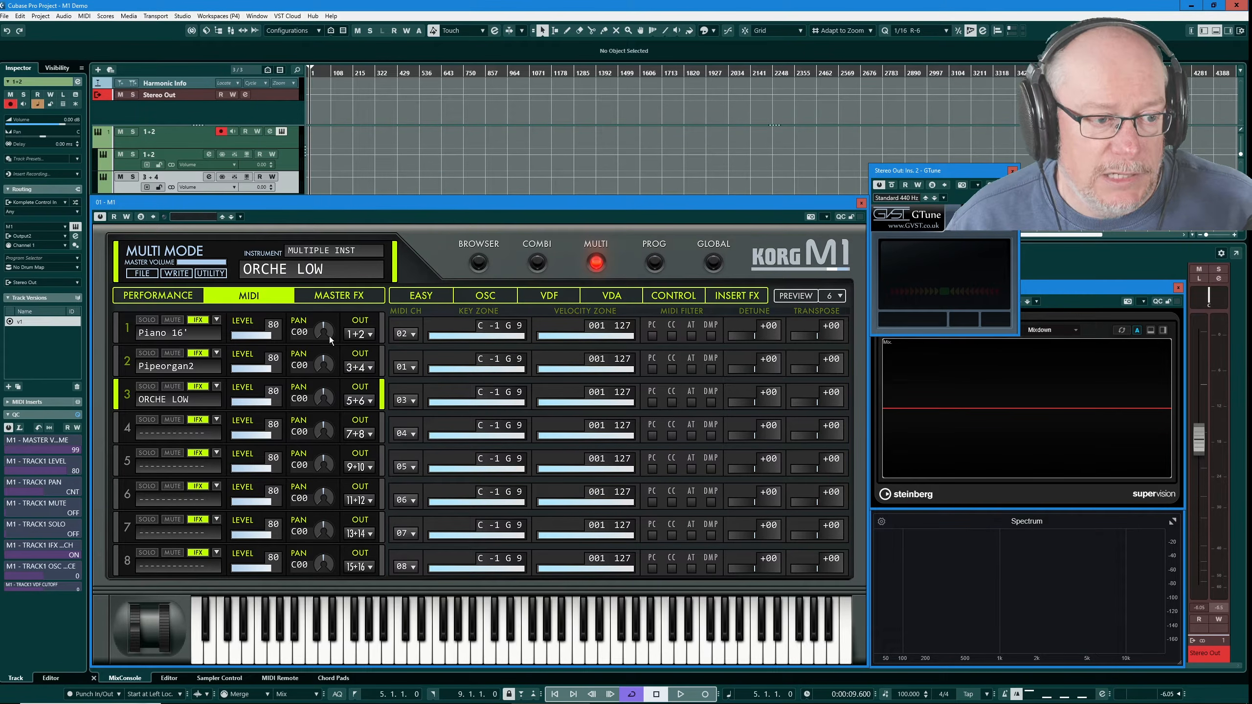
{"action": "left_click", "coordinate": [331, 297]}
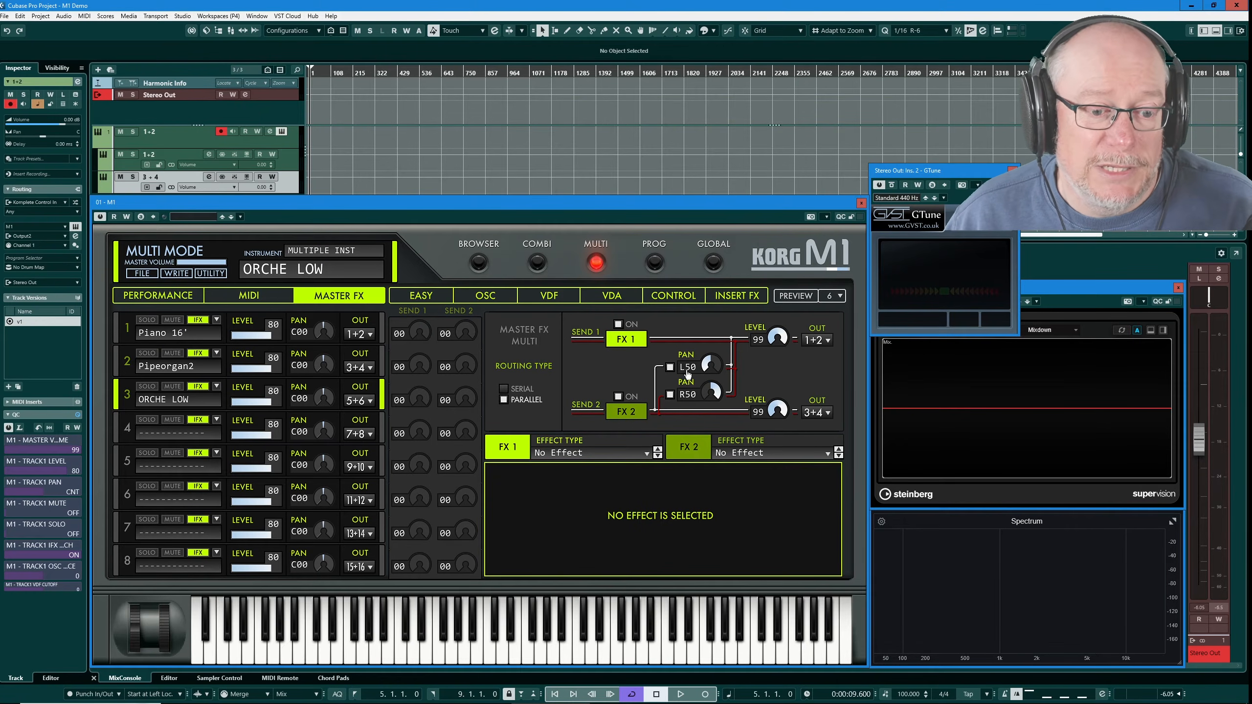
Toggle the master effects to series and back to parallel, then return to Combi mode showing FilmScore
{"action": "left_click", "coordinate": [507, 392]}
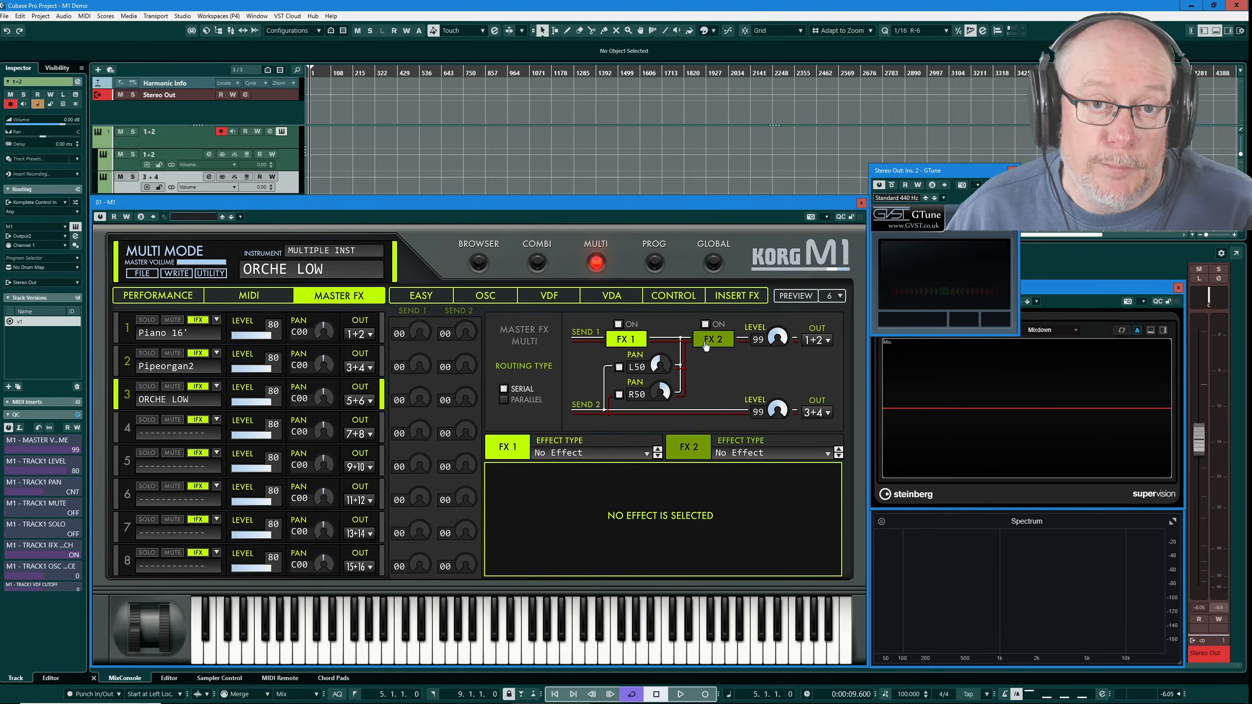
{"action": "left_click", "coordinate": [504, 400]}
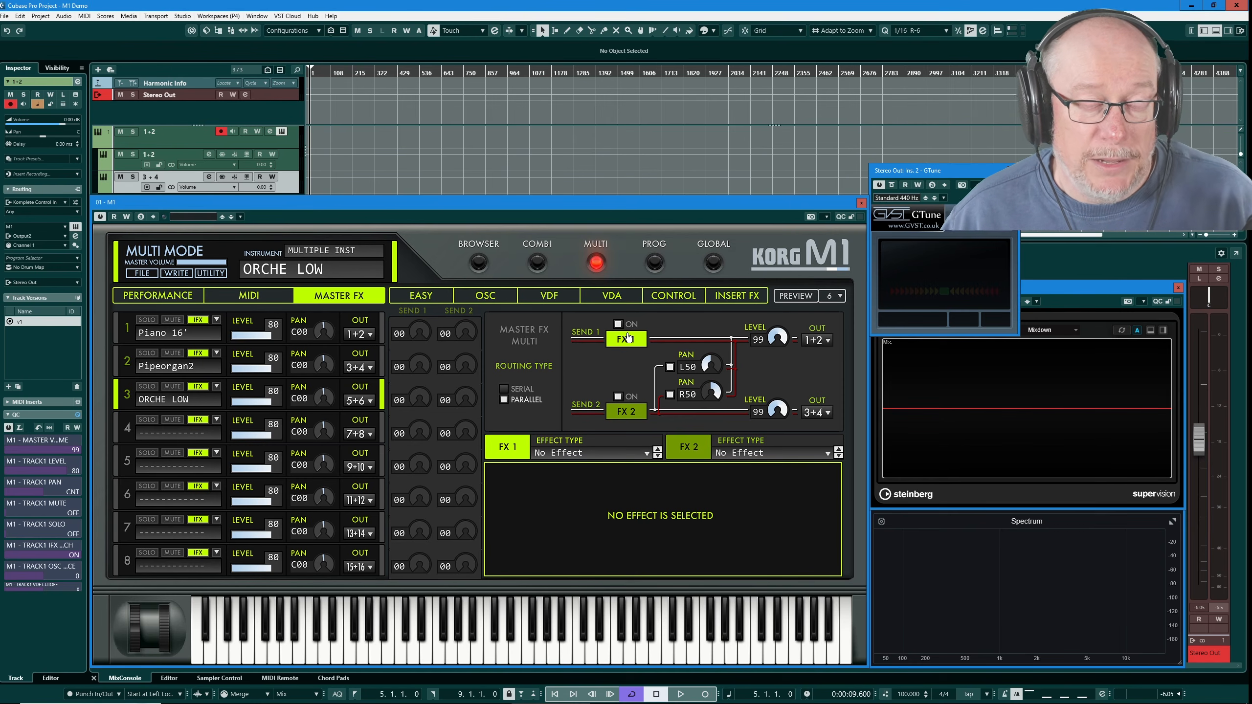
{"action": "left_click", "coordinate": [543, 265]}
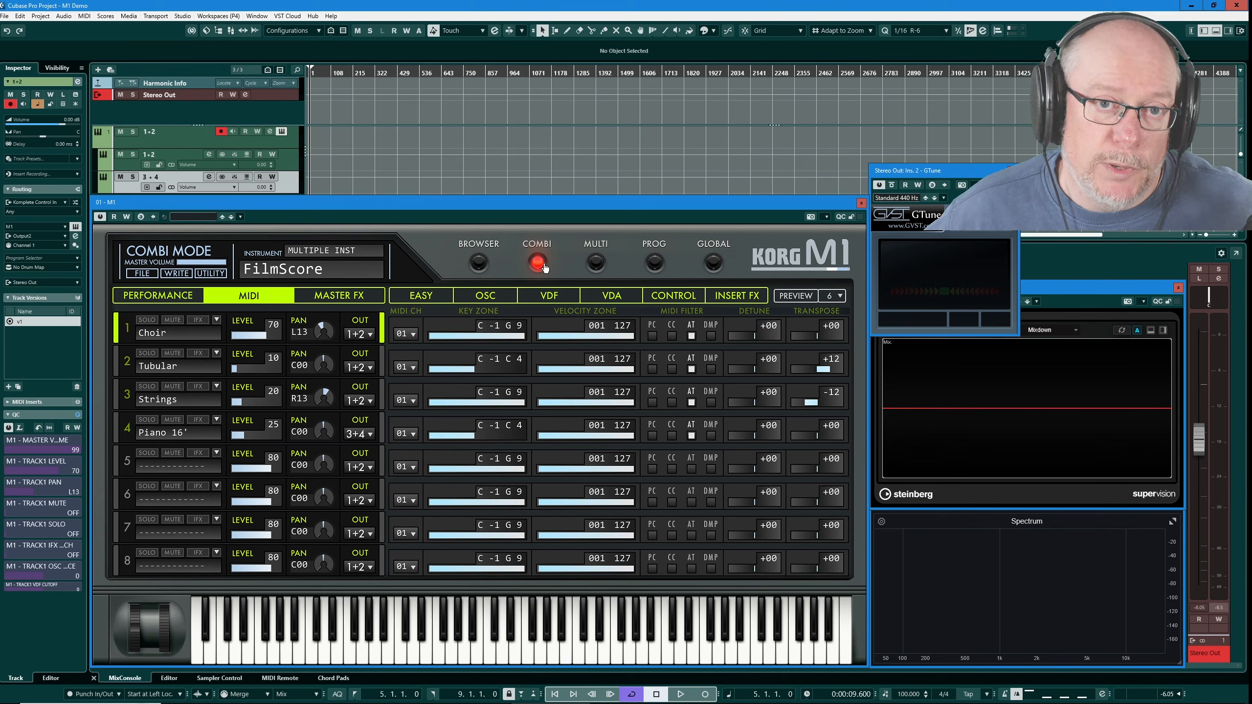